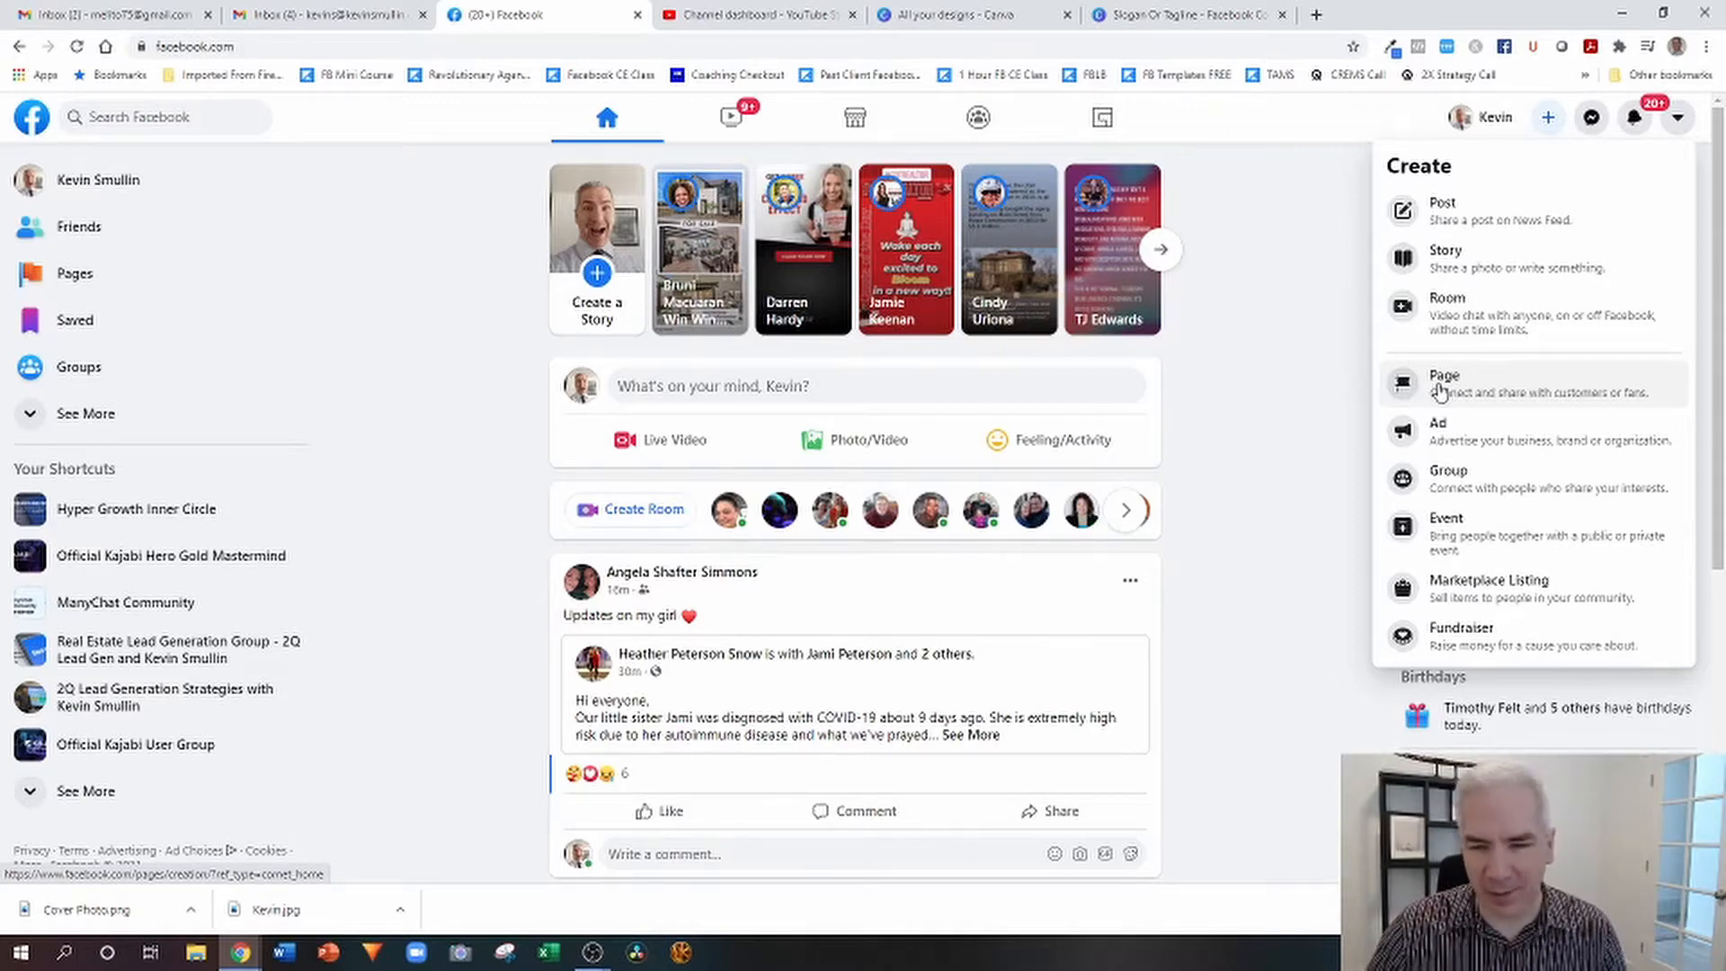
Start a new Facebook Page and name it with the agent's full name followed by "- Utah Real Estate".
{"action": "left_click", "coordinate": [1438, 391]}
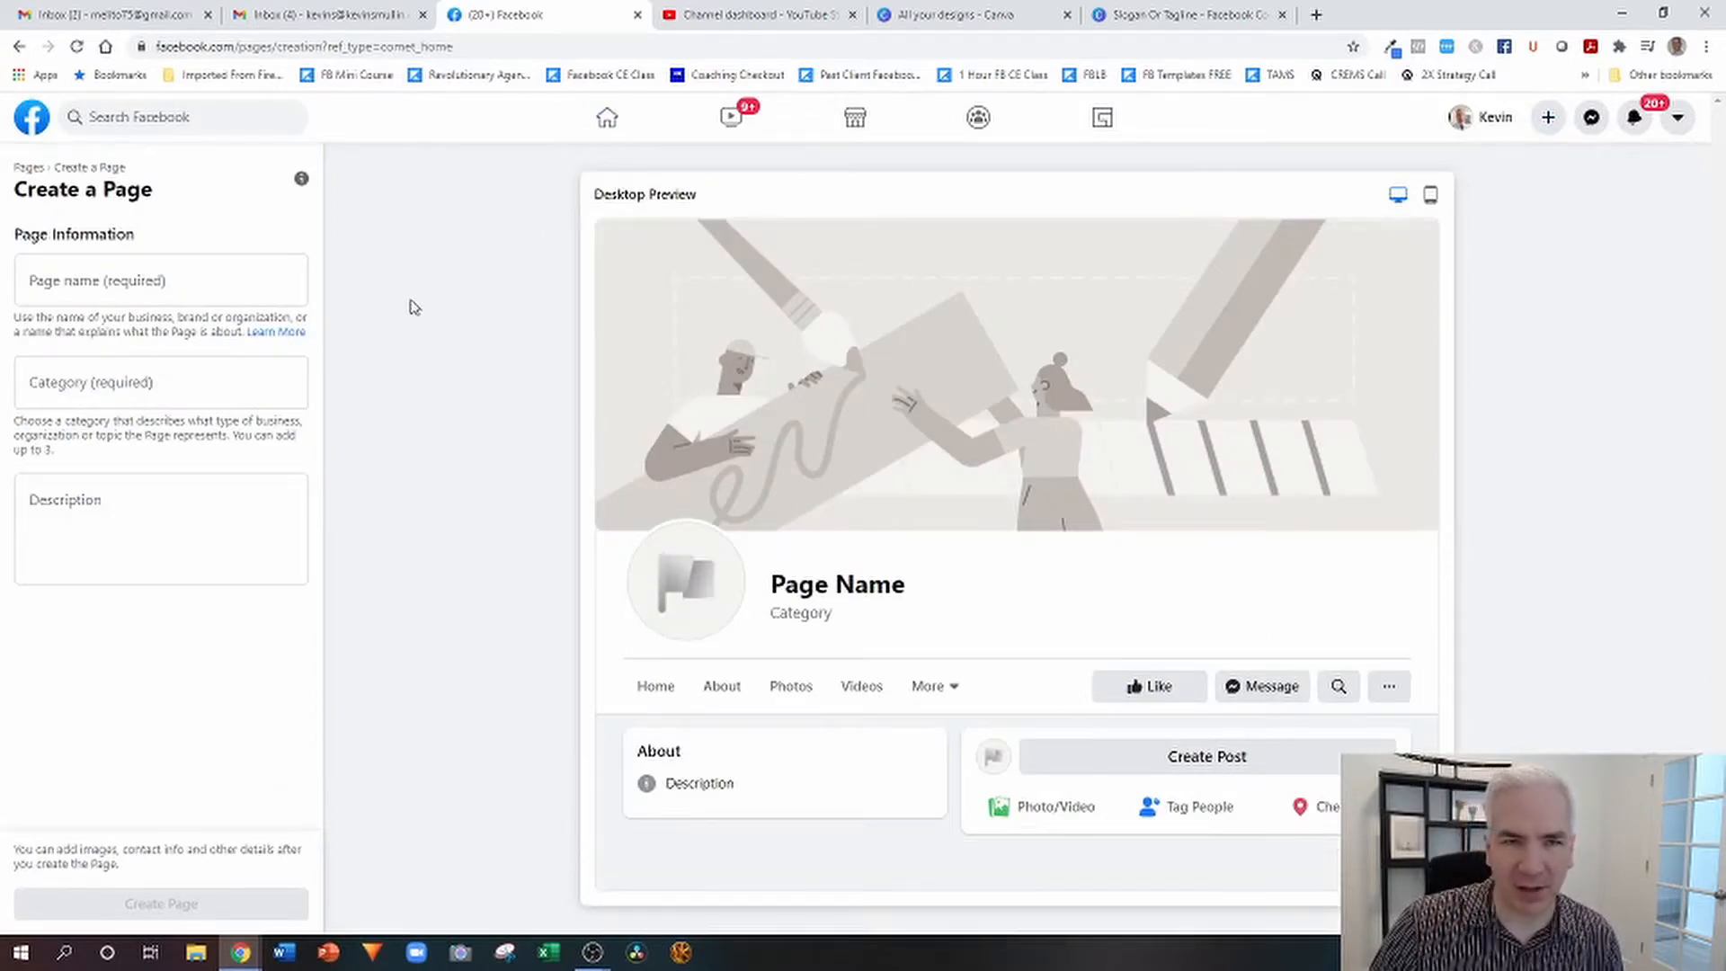
{"action": "left_click", "coordinate": [118, 280]}
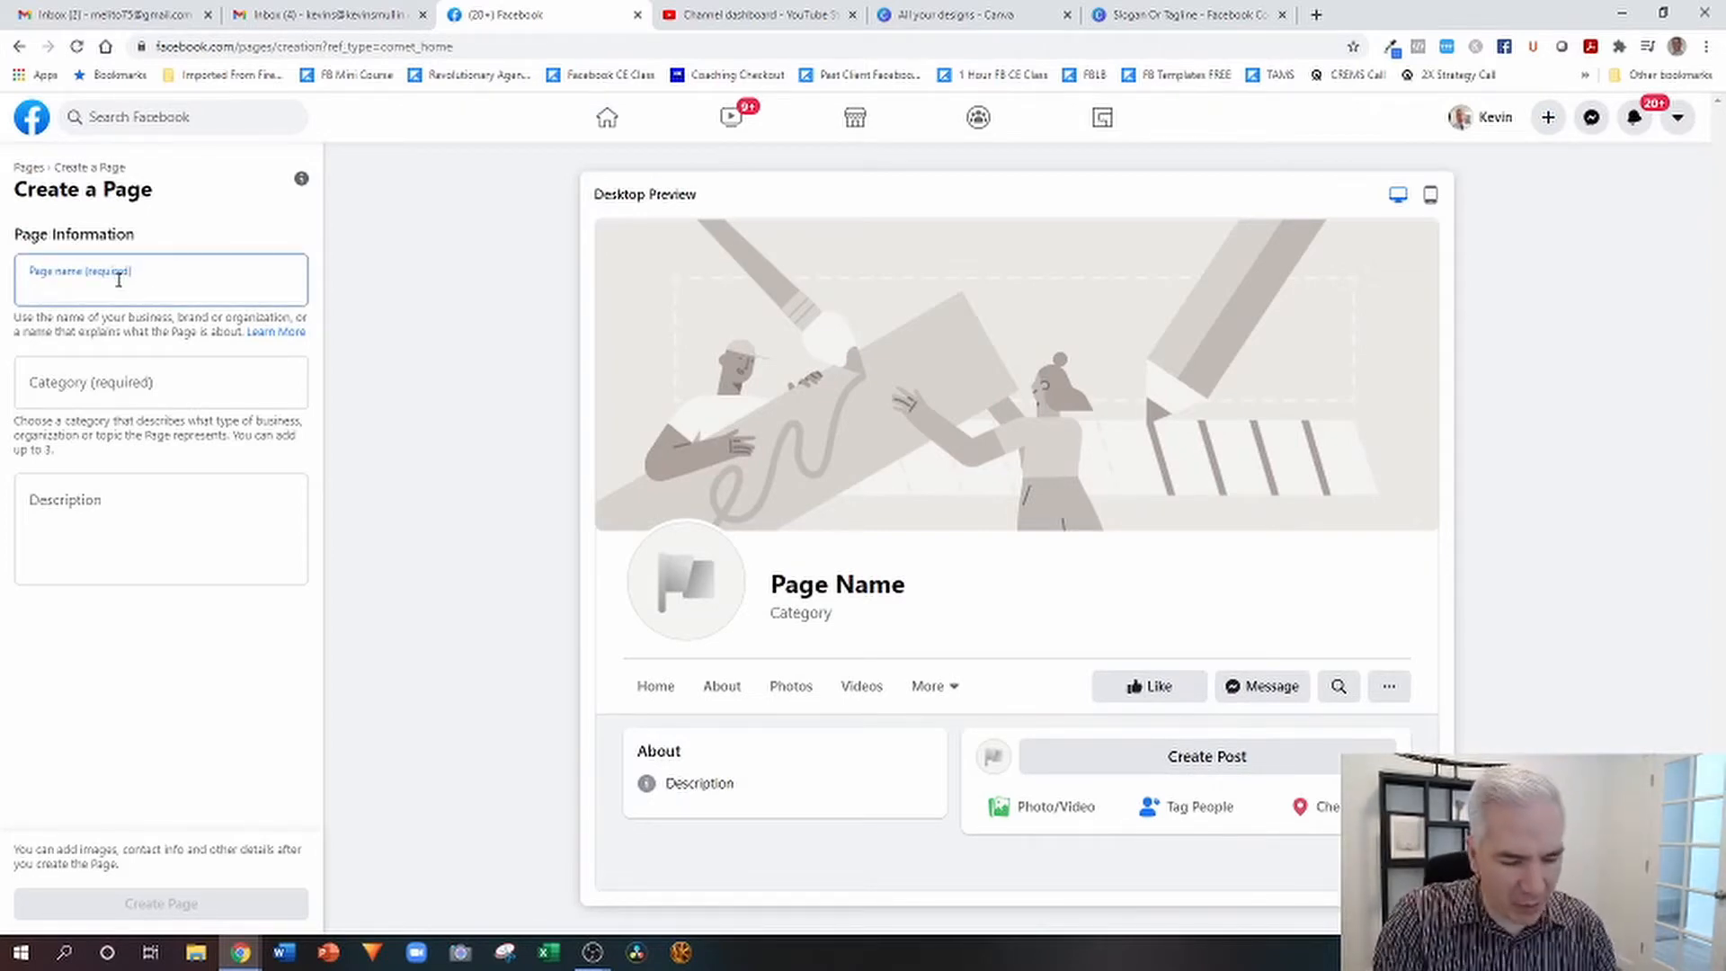
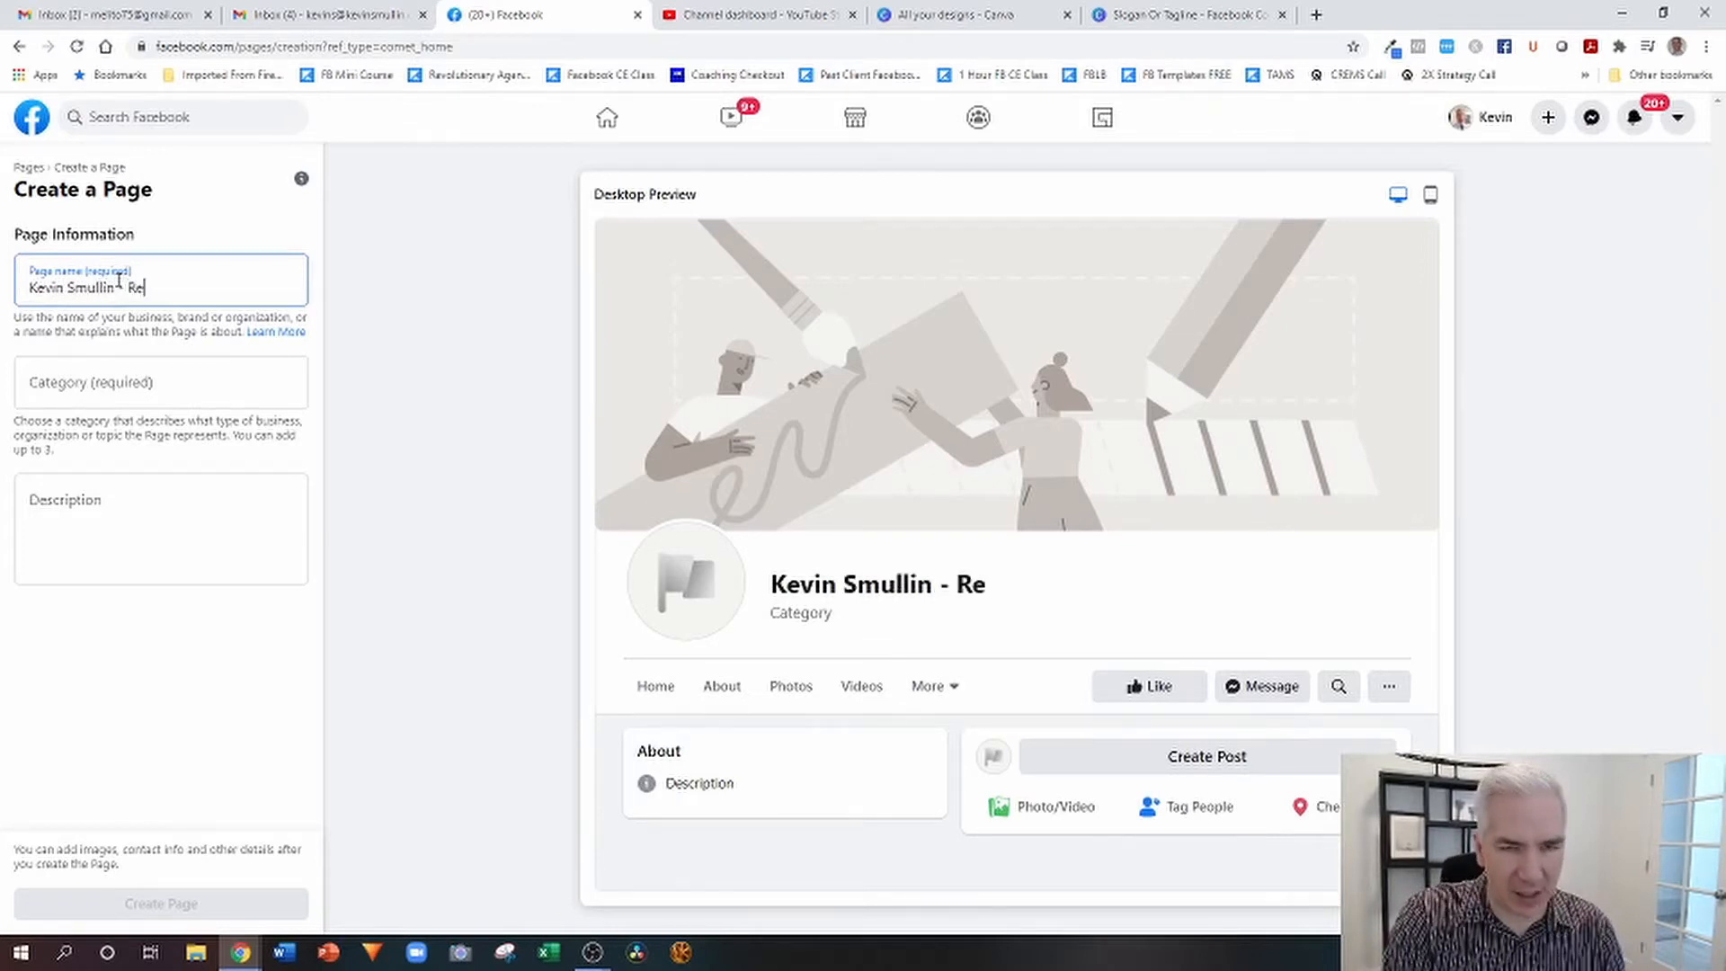
{"action": "type", "text": "al Estate"}
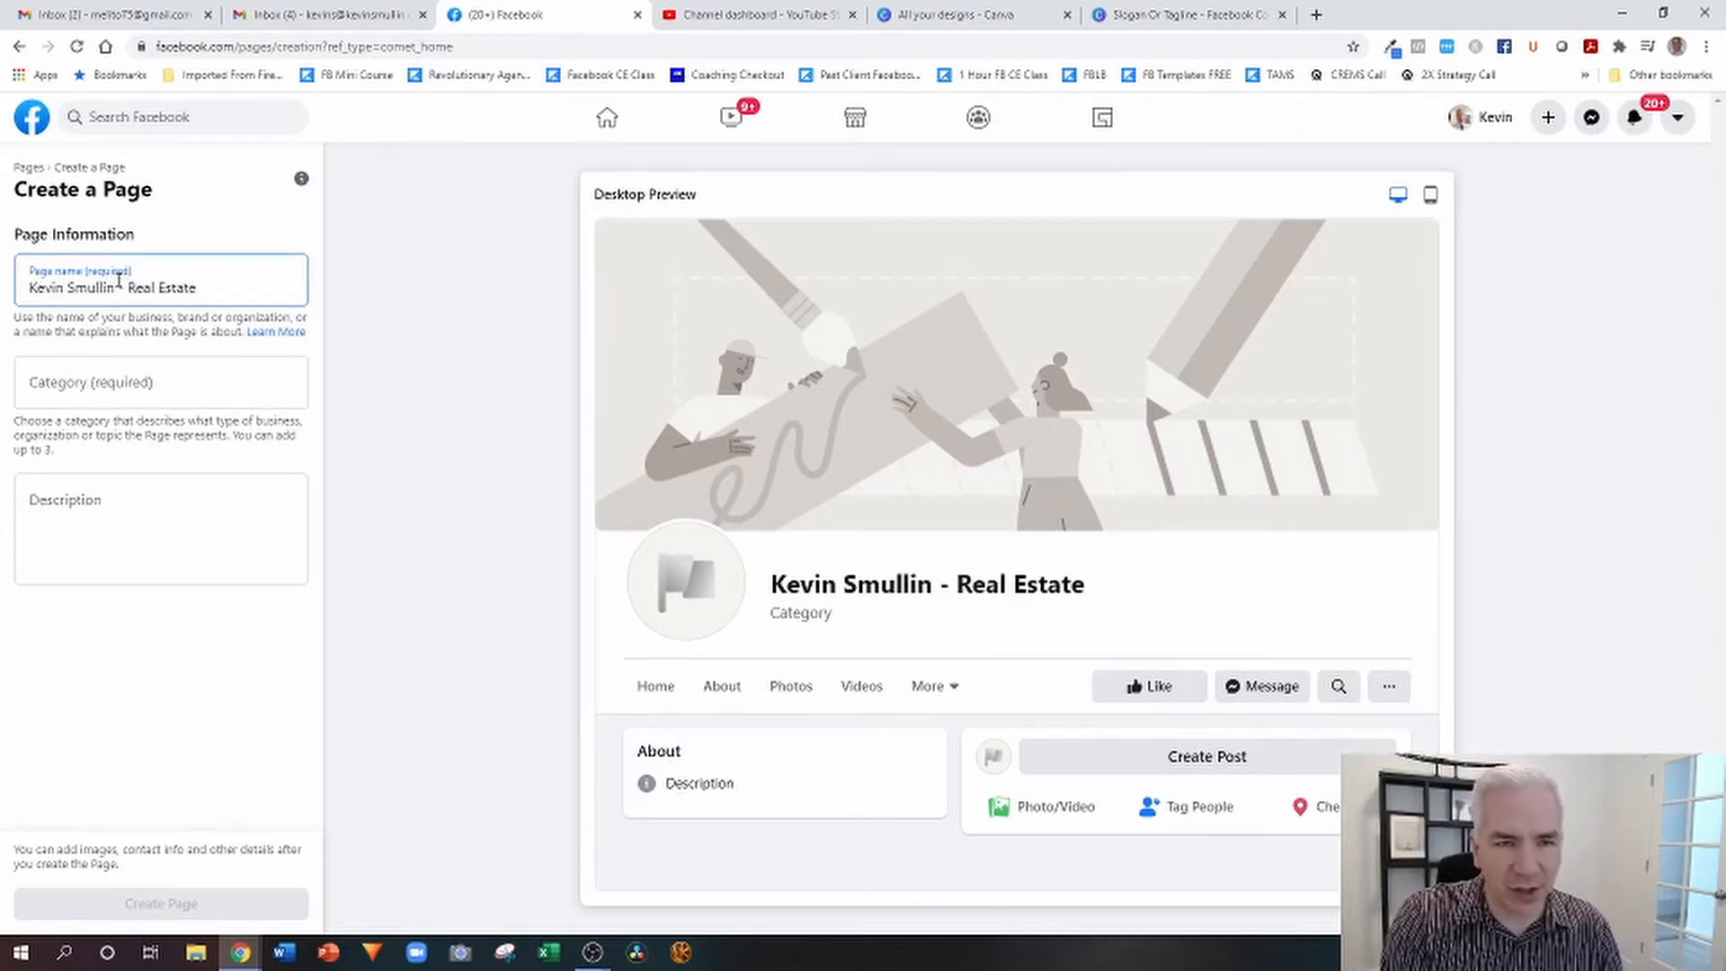
{"action": "key", "text": "Left"}
{"action": "key", "text": "Left"}
{"action": "key", "text": "Left"}
{"action": "key", "text": "Left"}
{"action": "key", "text": "Left"}
{"action": "key", "text": "Left"}
{"action": "key", "text": "Left"}
{"action": "key", "text": "Left"}
{"action": "key", "text": "Left"}
{"action": "key", "text": "Left"}
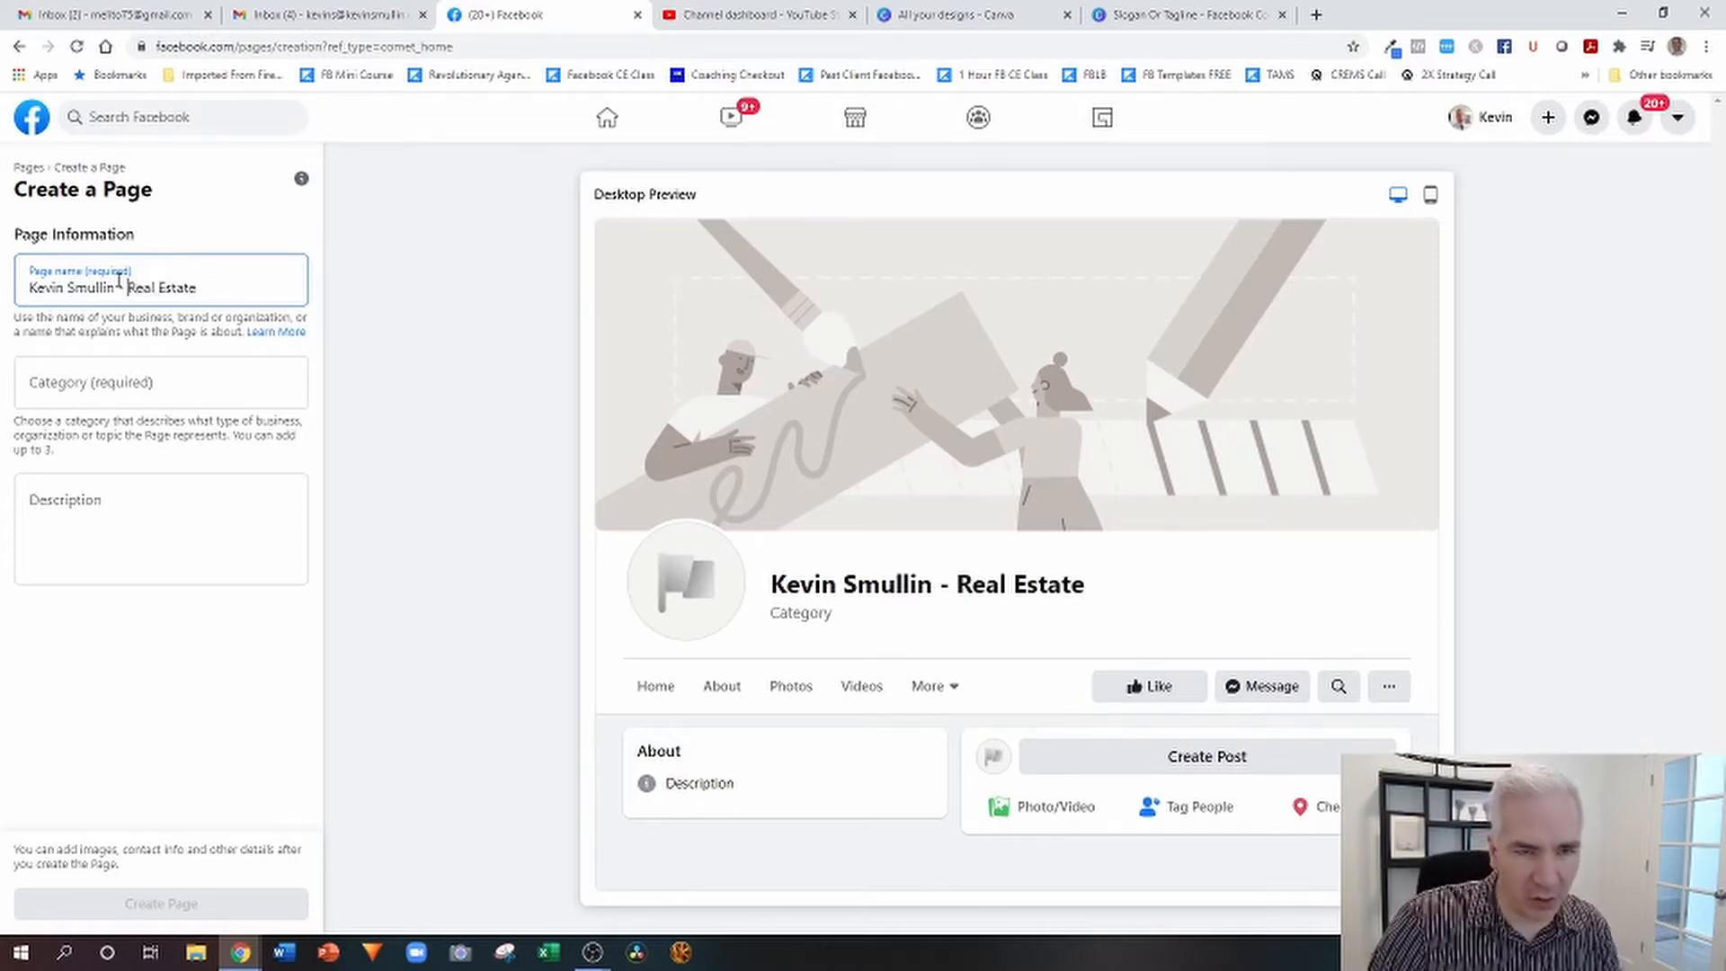
{"action": "type", "text": "Utah"}
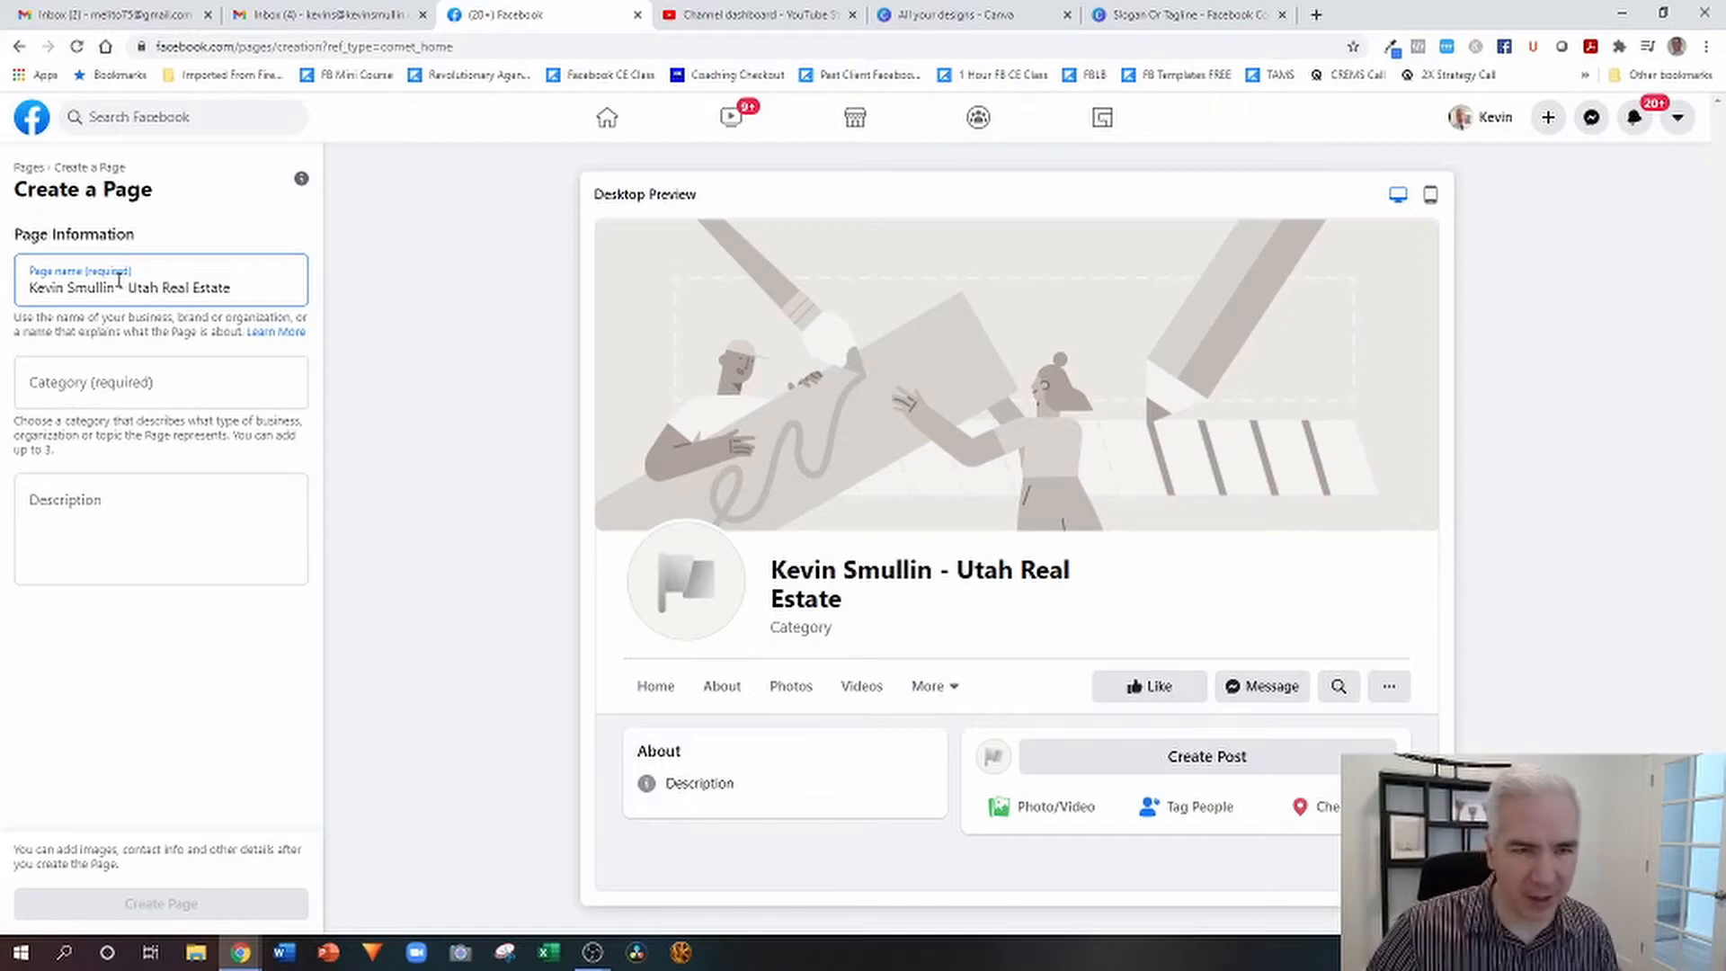
Set the page category to Real Estate Agent, leave the description empty, and create the page.
{"action": "left_click", "coordinate": [89, 375]}
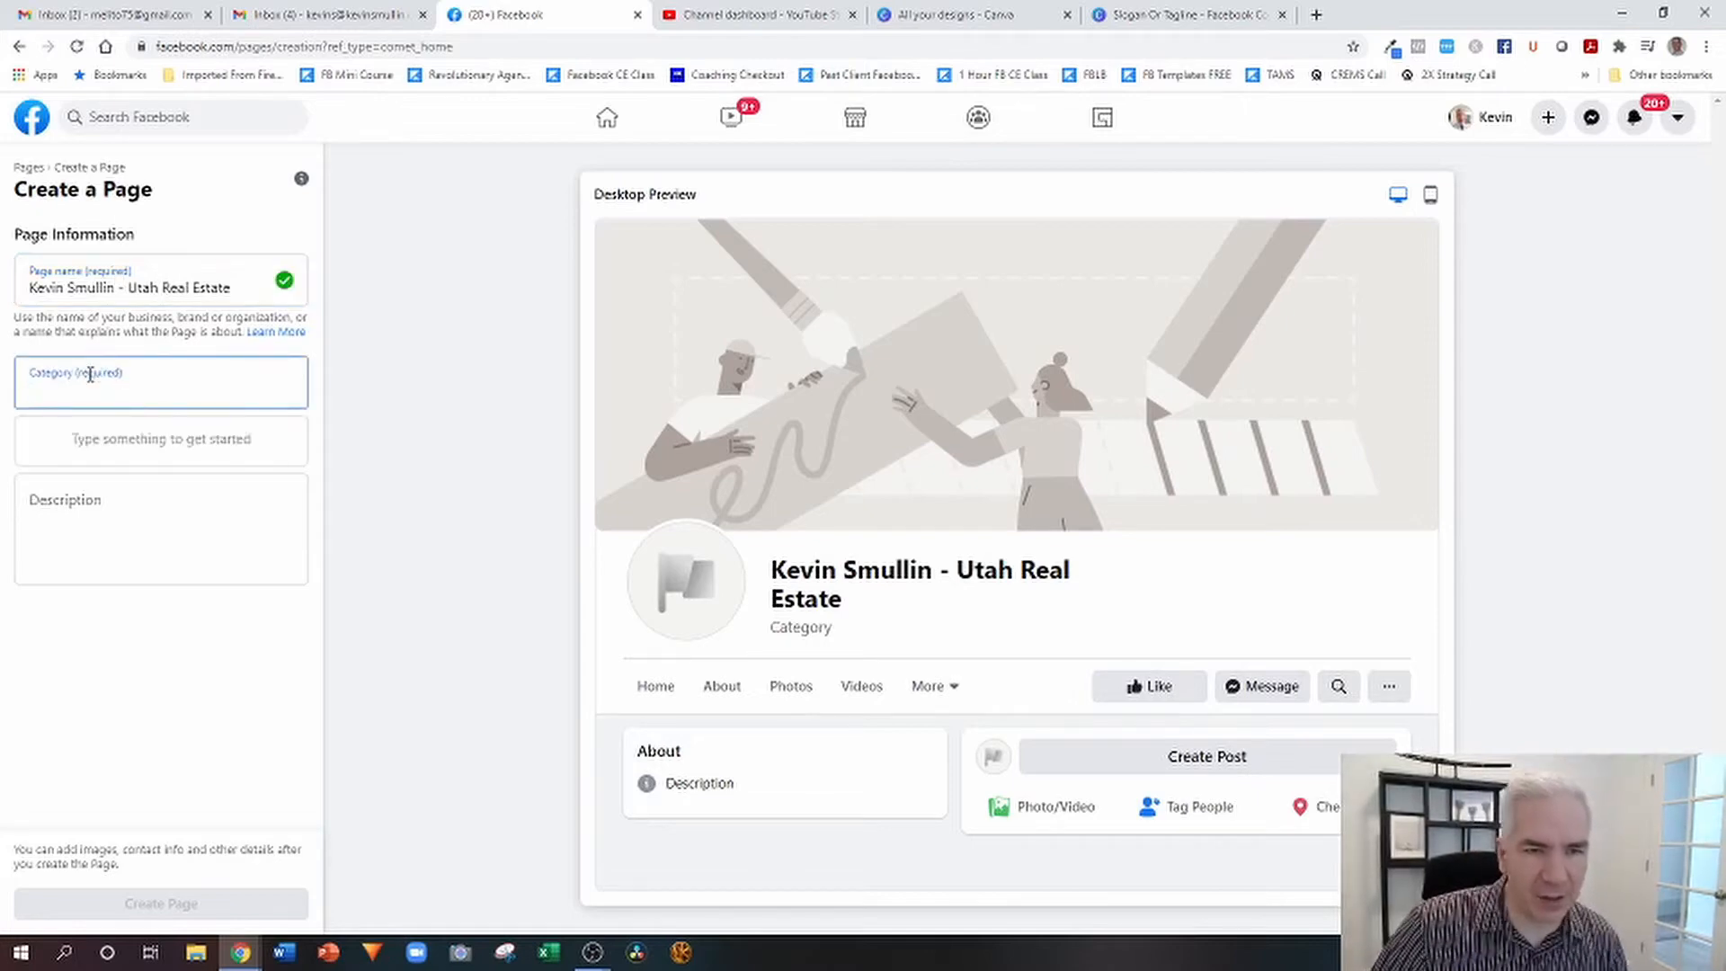
{"action": "type", "text": "real"}
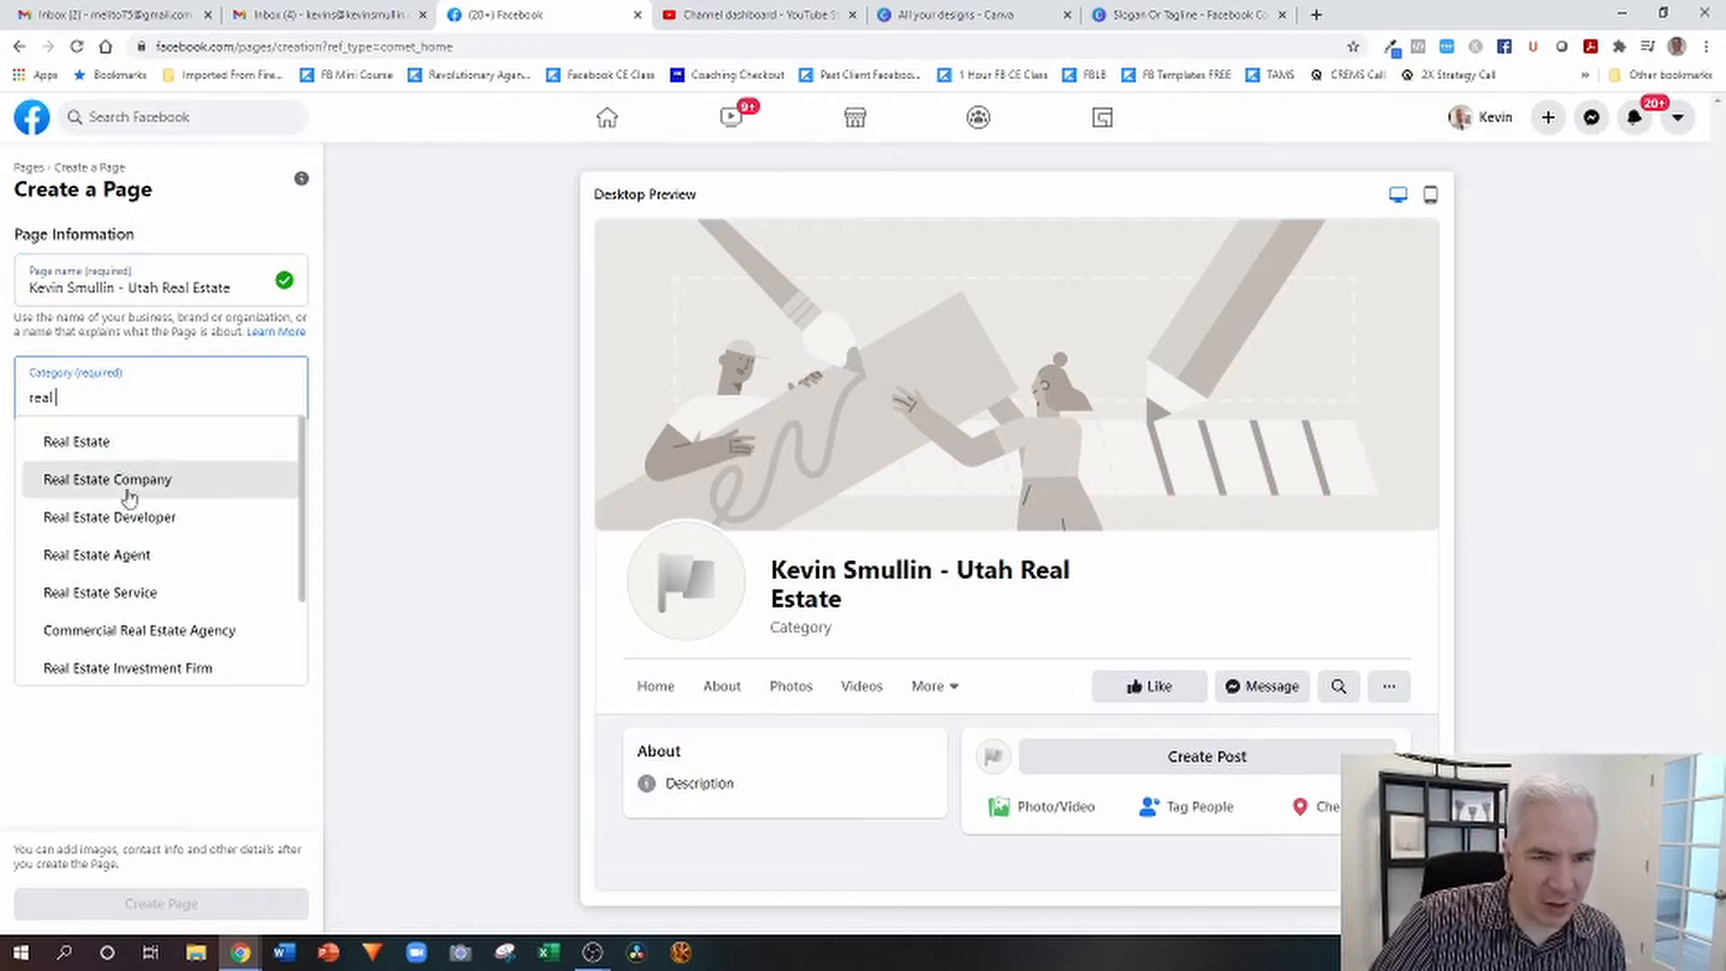
{"action": "left_click", "coordinate": [124, 558]}
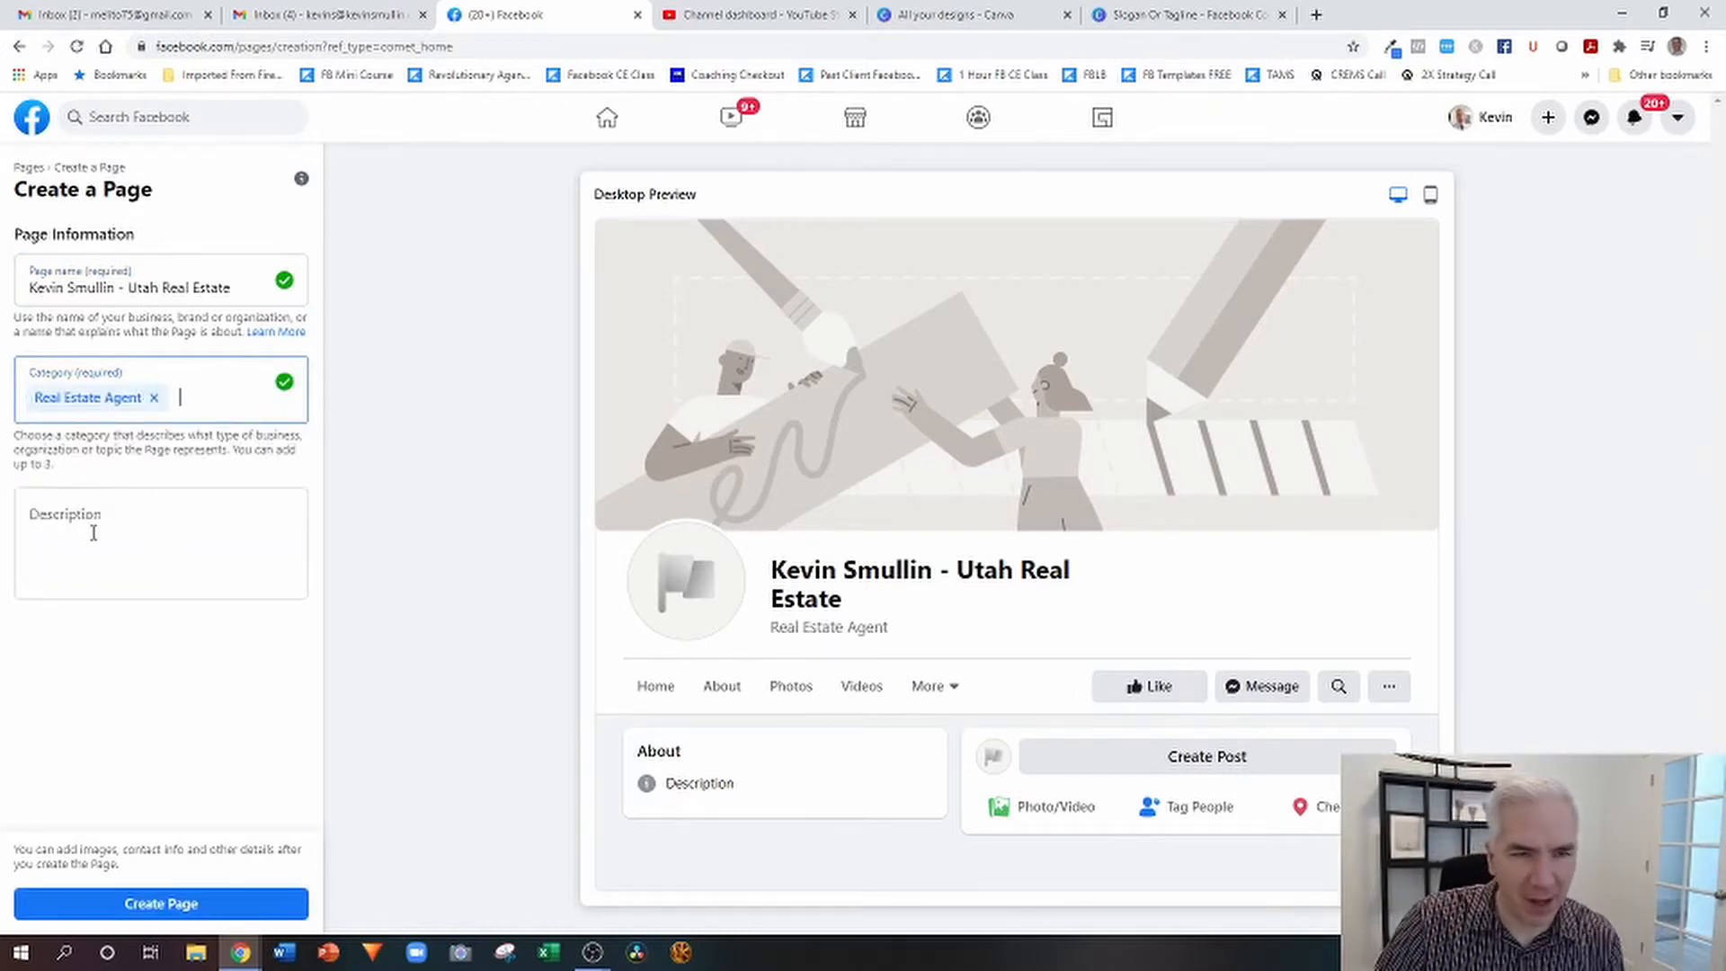
{"action": "left_click", "coordinate": [93, 534]}
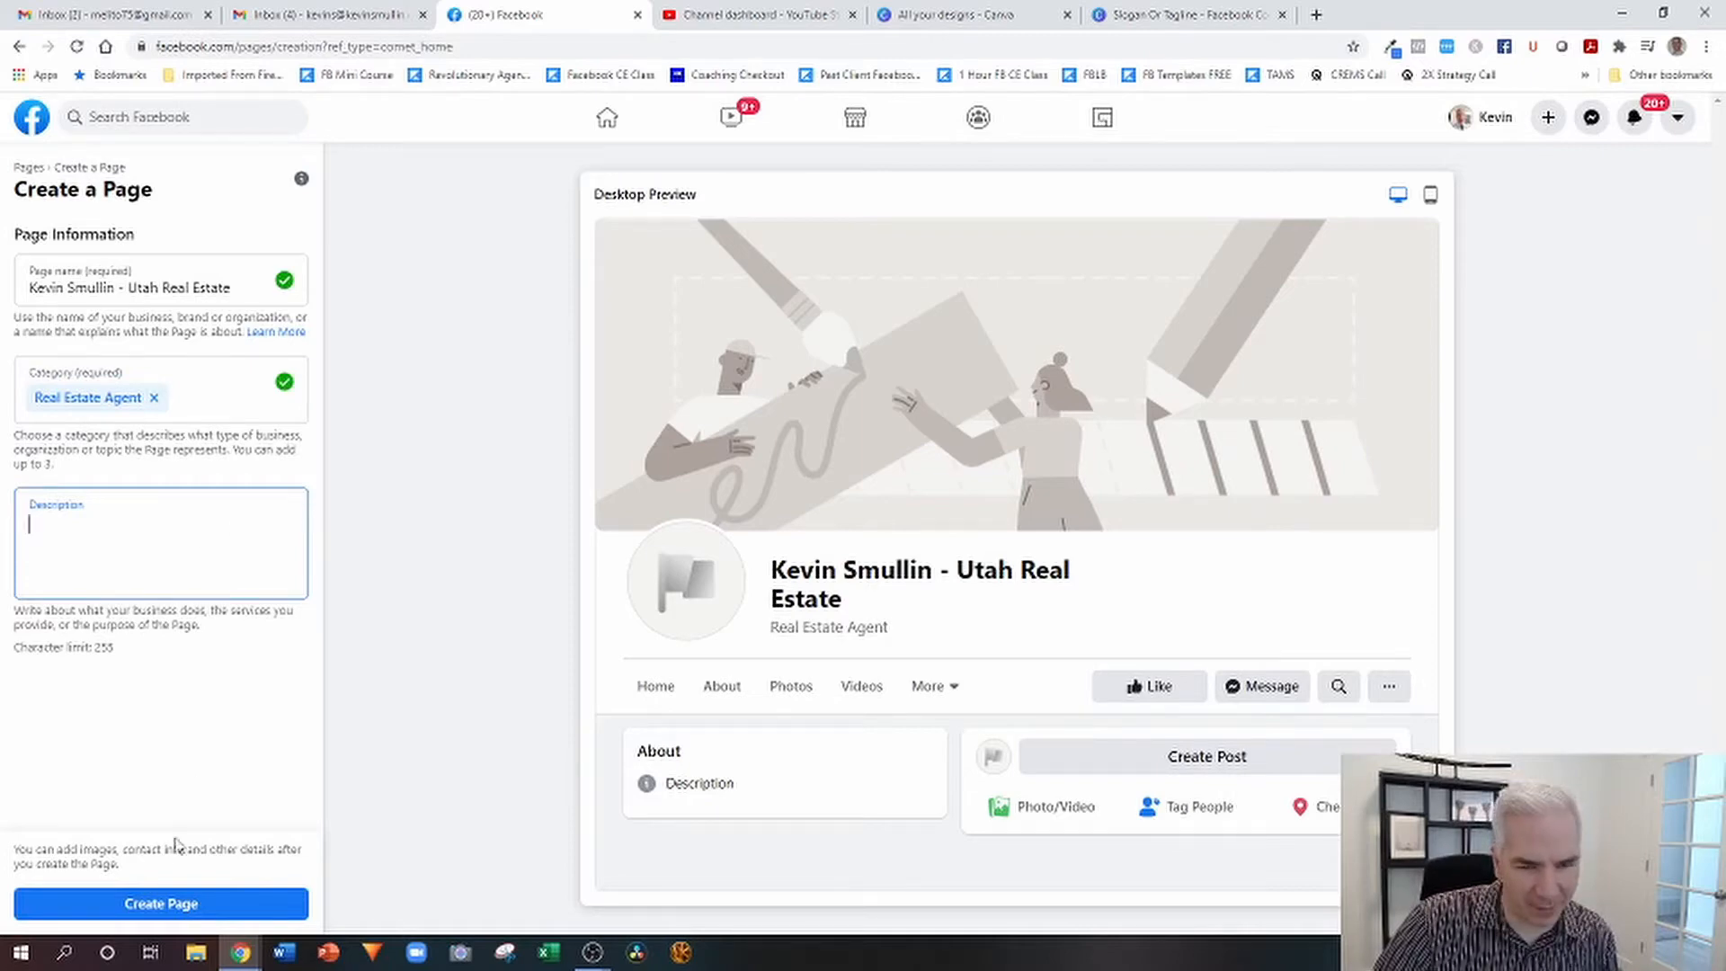
{"action": "left_click", "coordinate": [155, 903]}
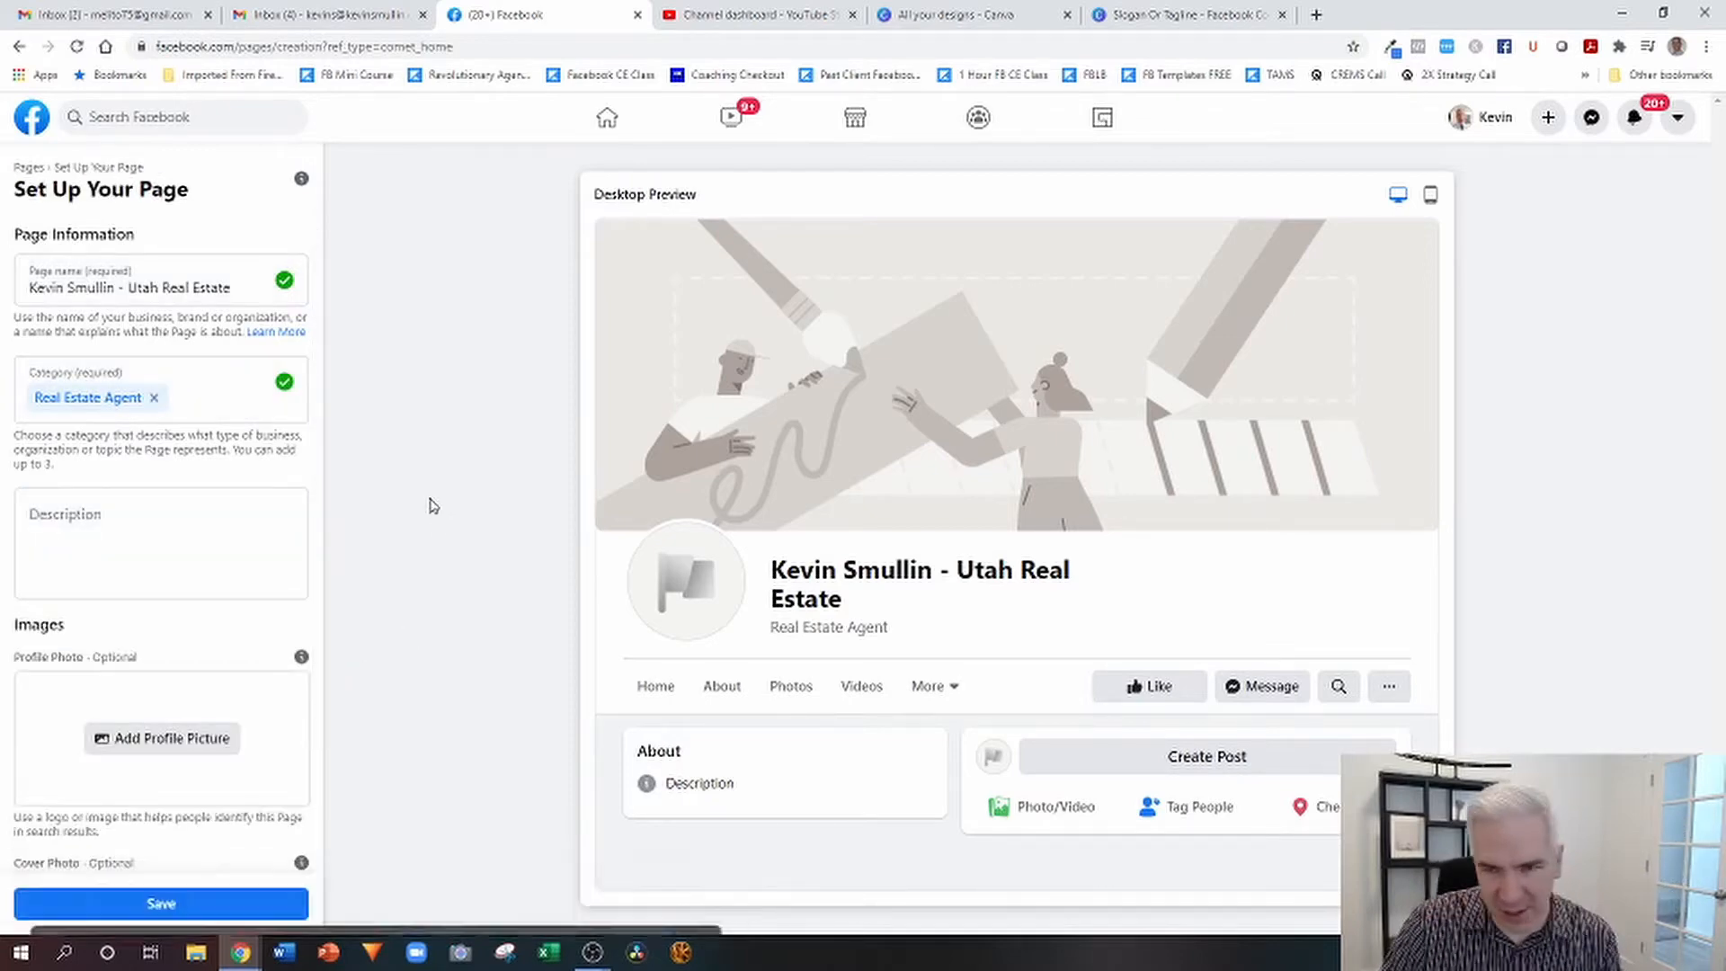
Add the agent's portrait JPG from the Desktop folder as the page's profile picture.
{"action": "scroll", "coordinate": [229, 553], "scroll_direction": "down", "scroll_amount": 2}
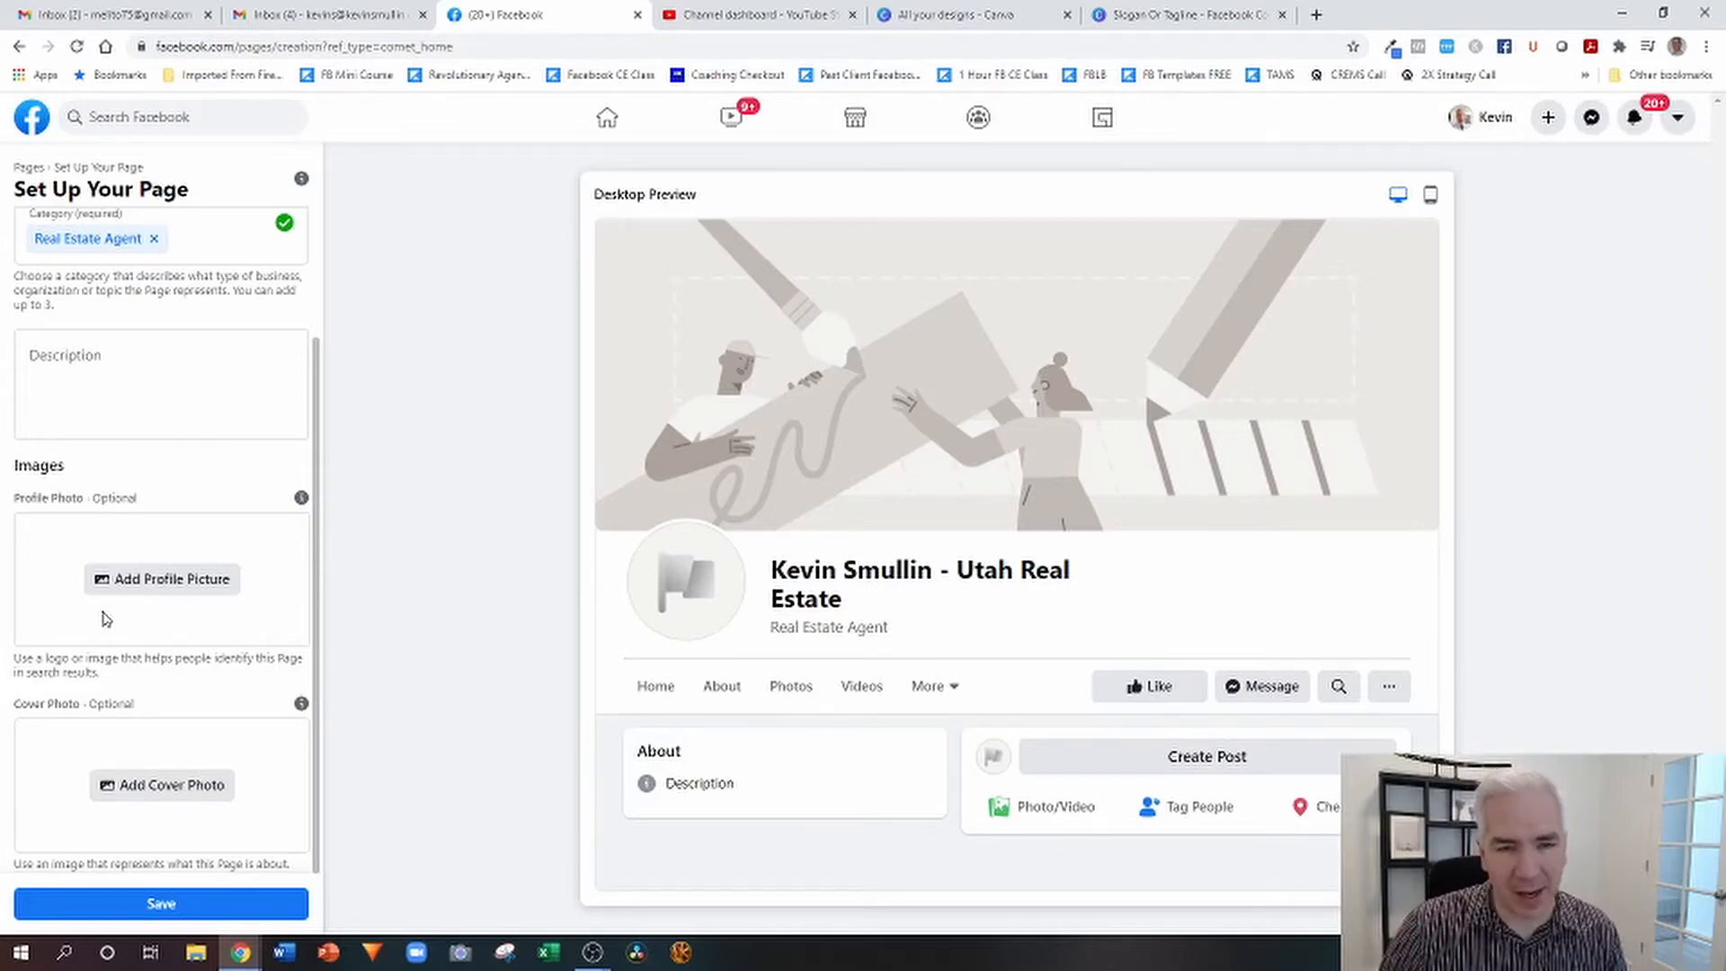
{"action": "left_click", "coordinate": [162, 578]}
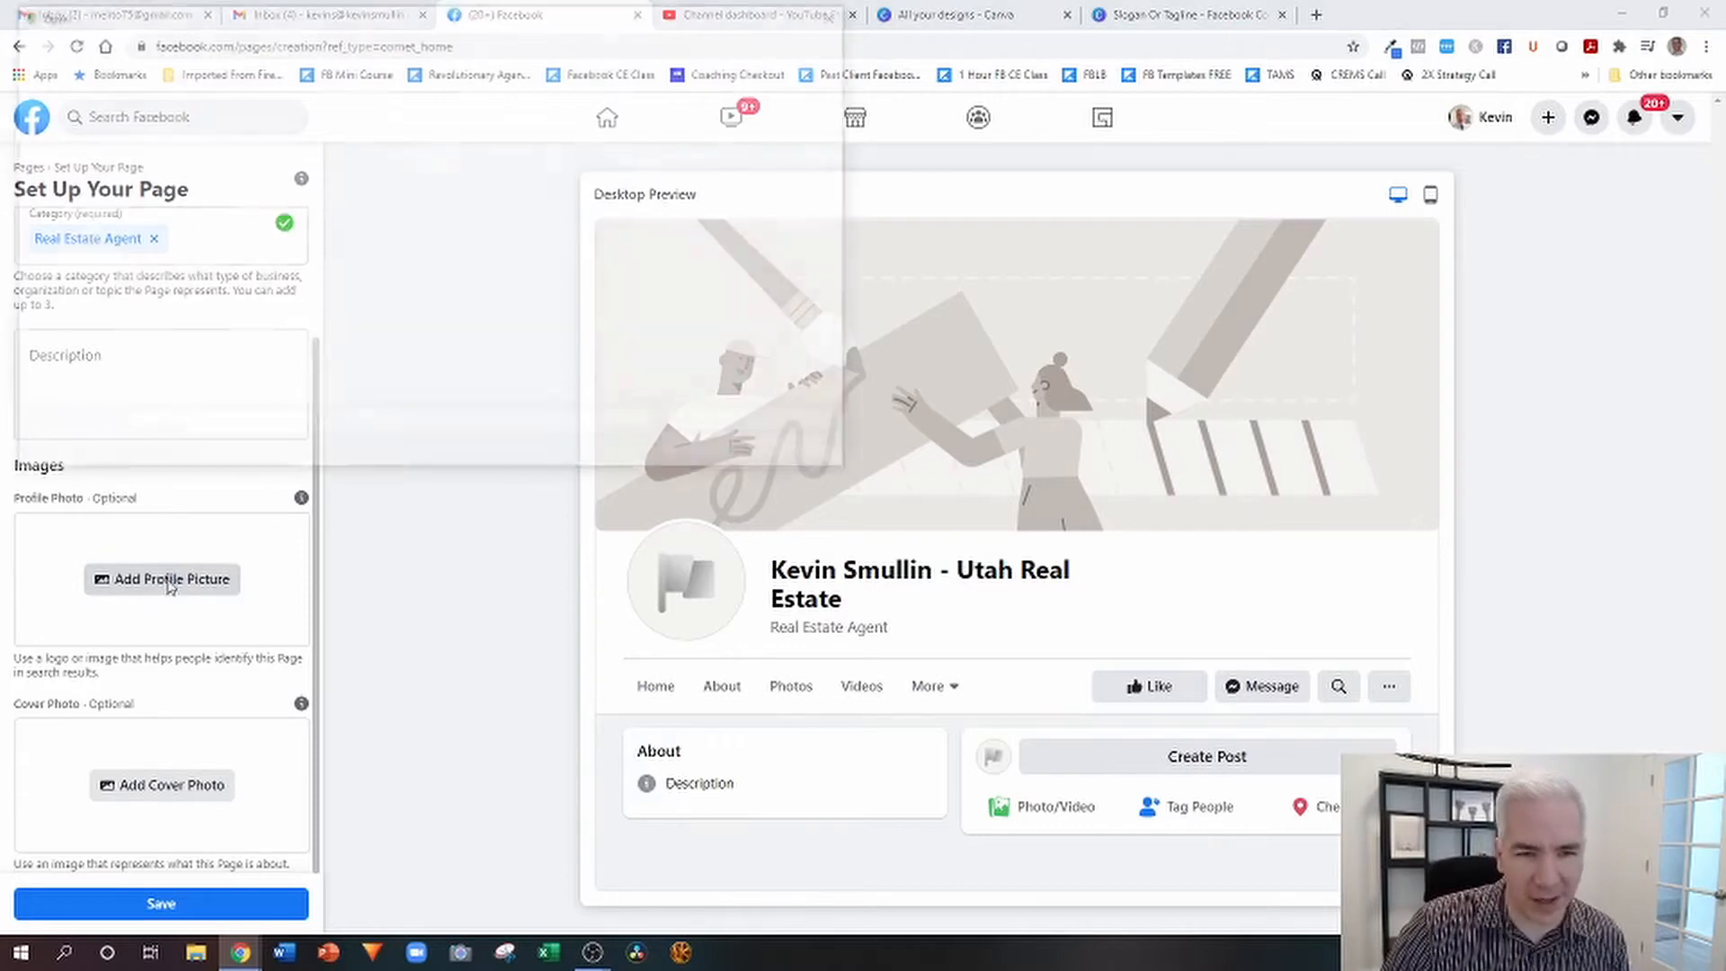
{"action": "scroll", "coordinate": [470, 367], "scroll_direction": "down", "scroll_amount": 10}
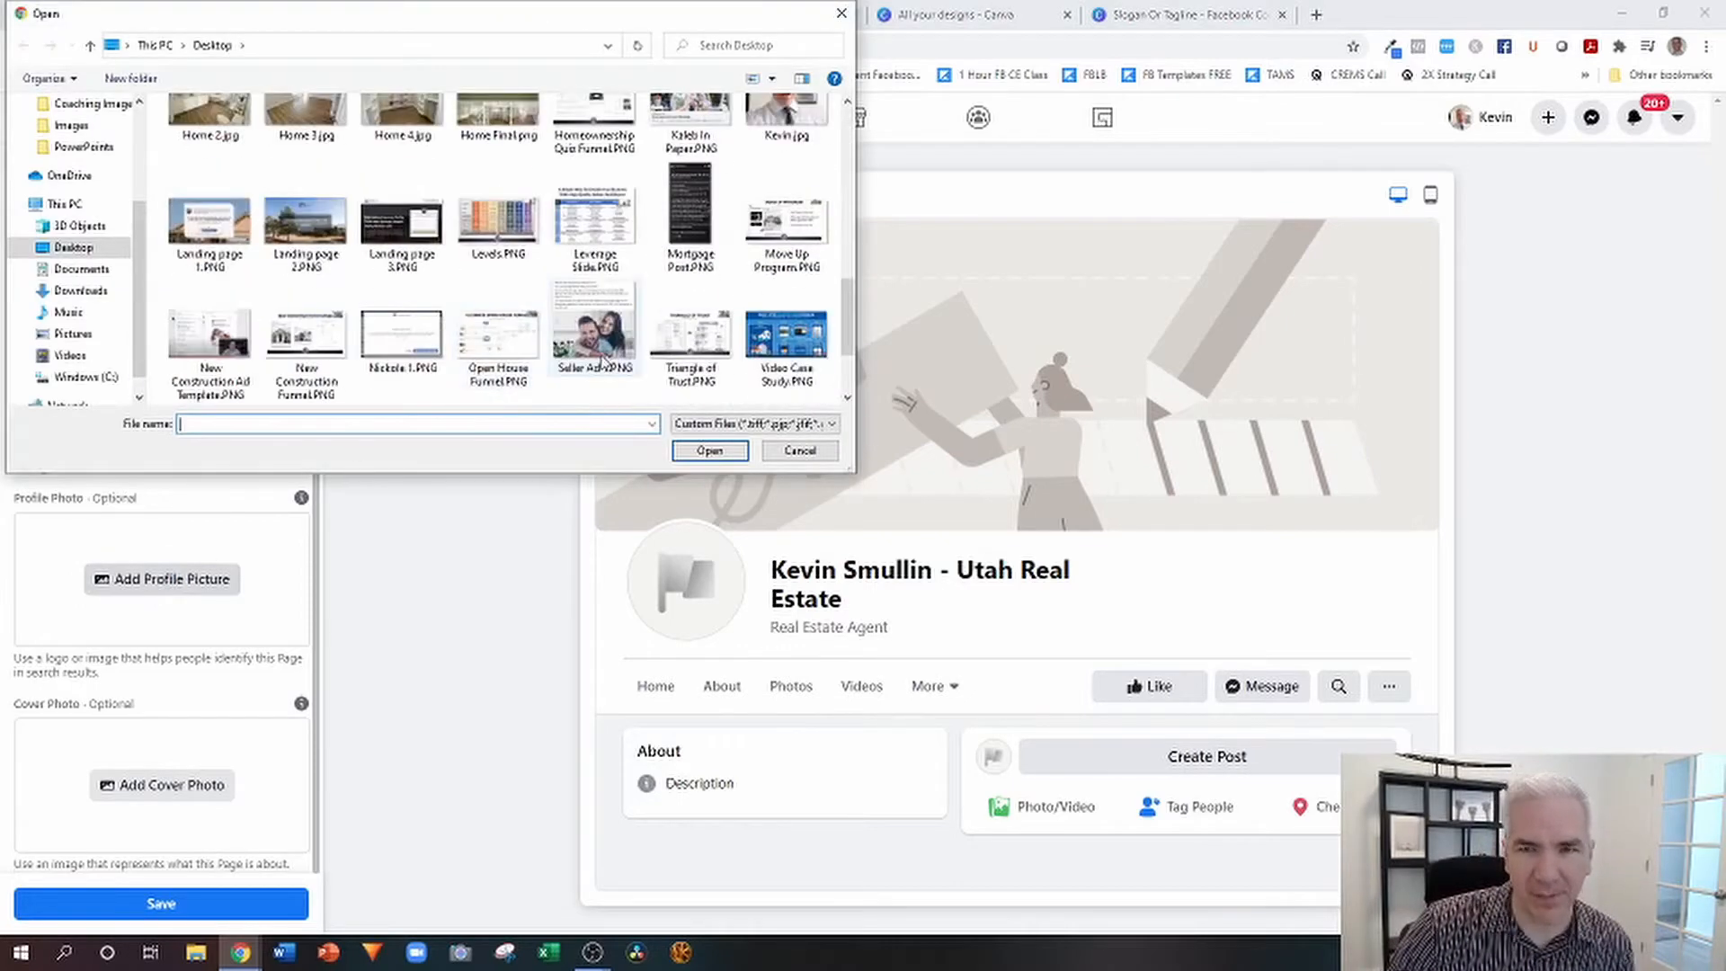
{"action": "scroll", "coordinate": [591, 283], "scroll_direction": "up", "scroll_amount": 3}
{"action": "left_click", "coordinate": [786, 274]}
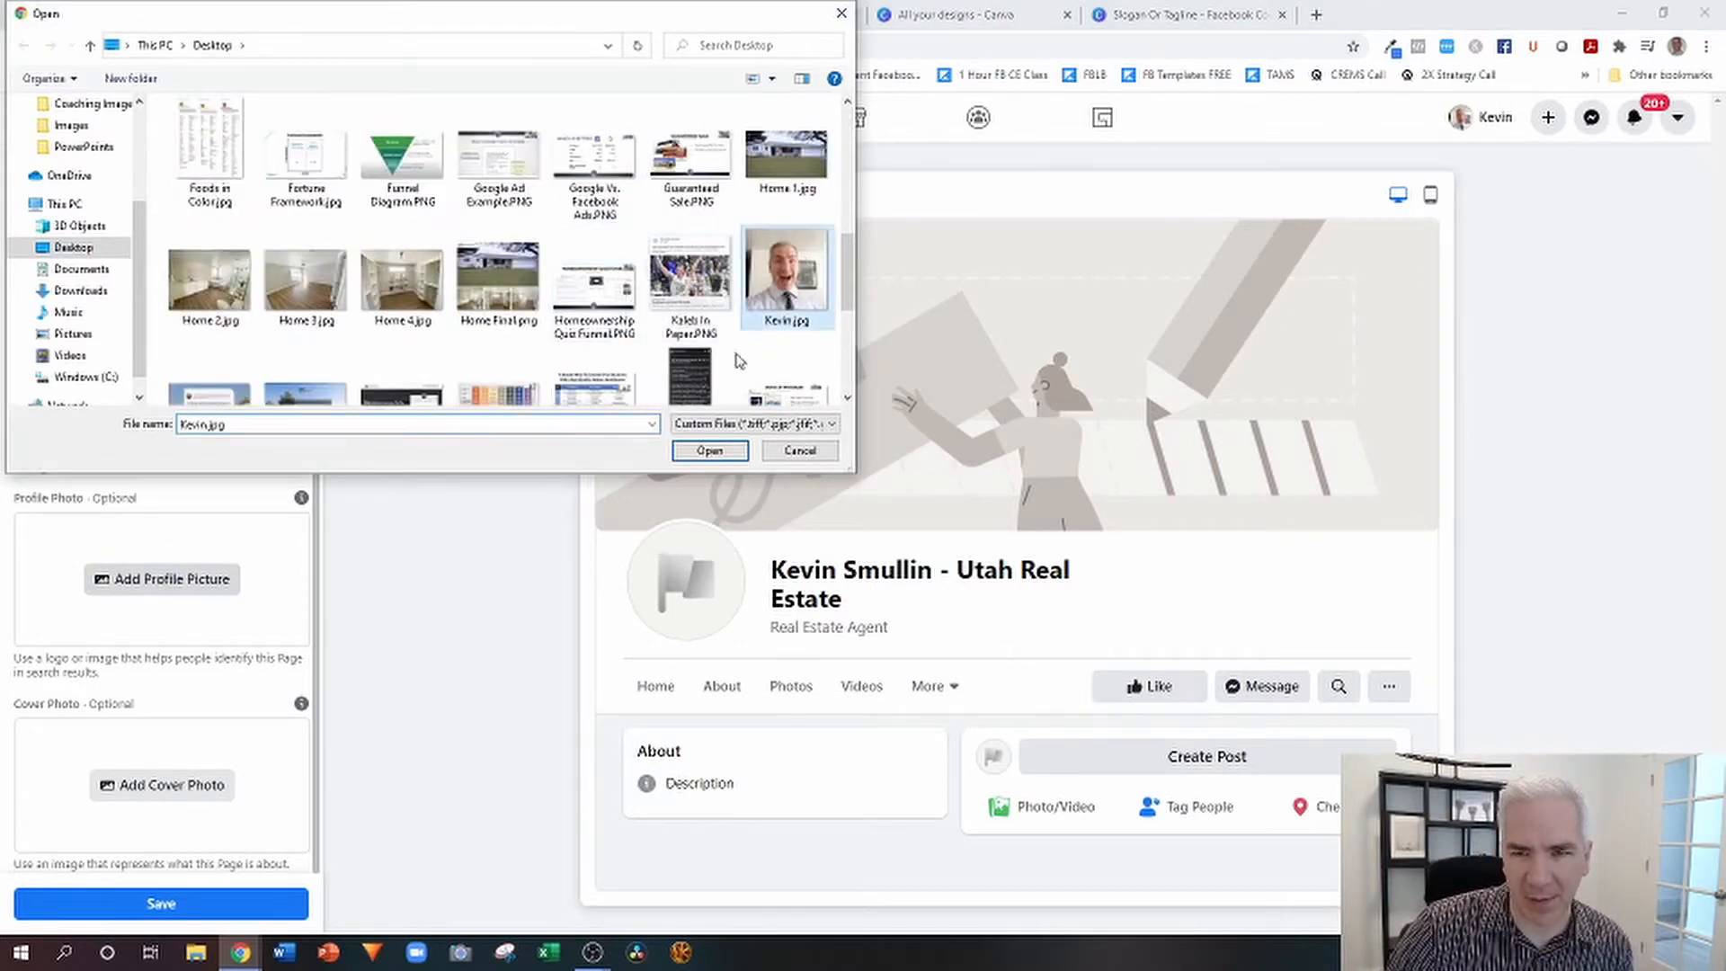
{"action": "left_click", "coordinate": [710, 451]}
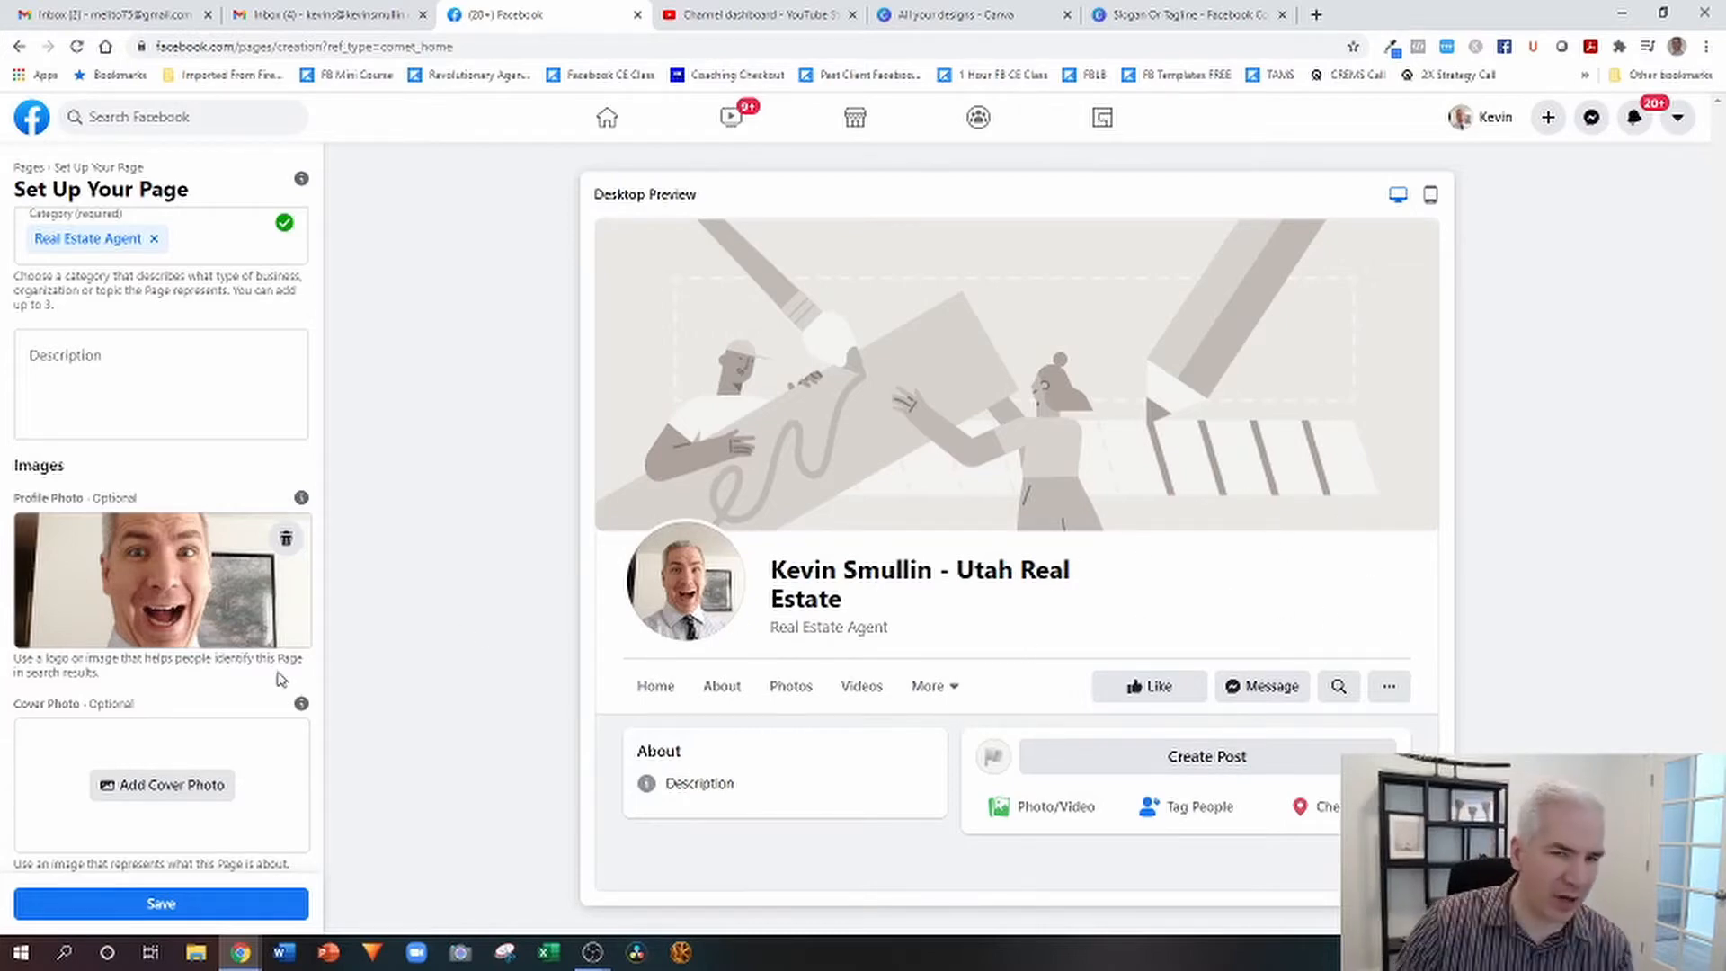
Add Cover Photo.png from the Desktop folder as the page's cover photo and save the page setup.
{"action": "left_click", "coordinate": [144, 789]}
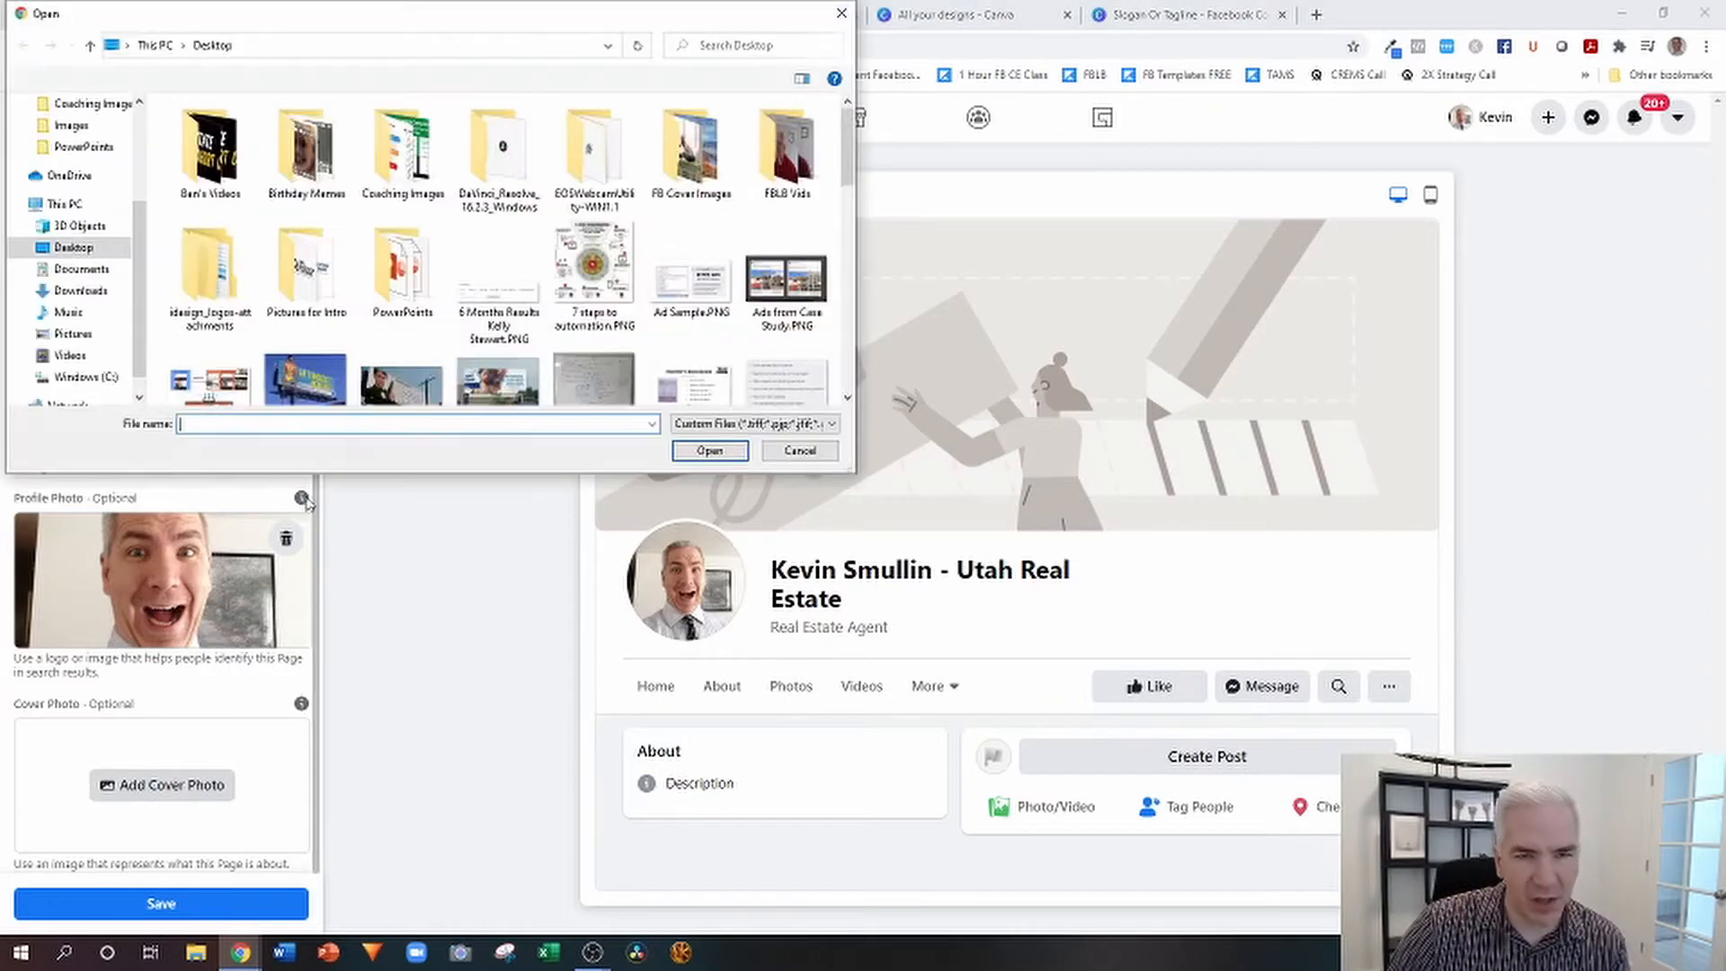
{"action": "scroll", "coordinate": [447, 329], "scroll_direction": "down", "scroll_amount": 3}
{"action": "scroll", "coordinate": [447, 329], "scroll_direction": "up", "scroll_amount": 2}
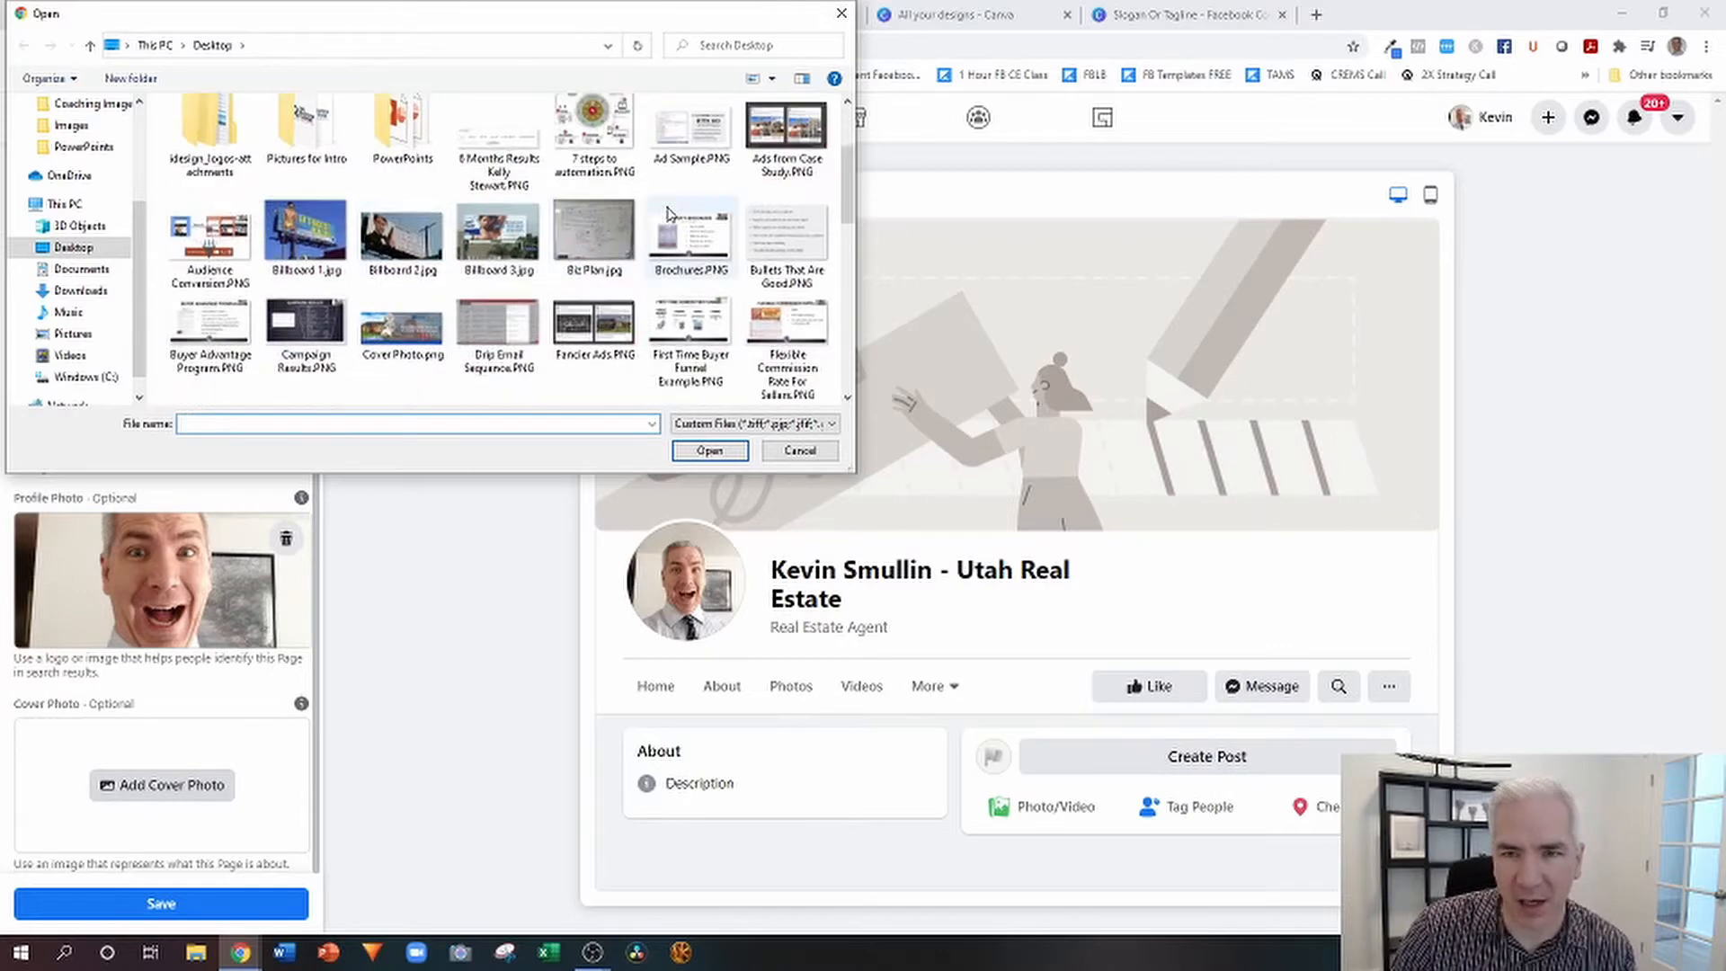
{"action": "scroll", "coordinate": [668, 213], "scroll_direction": "down", "scroll_amount": 1}
{"action": "left_click", "coordinate": [402, 193]}
{"action": "left_click", "coordinate": [710, 450]}
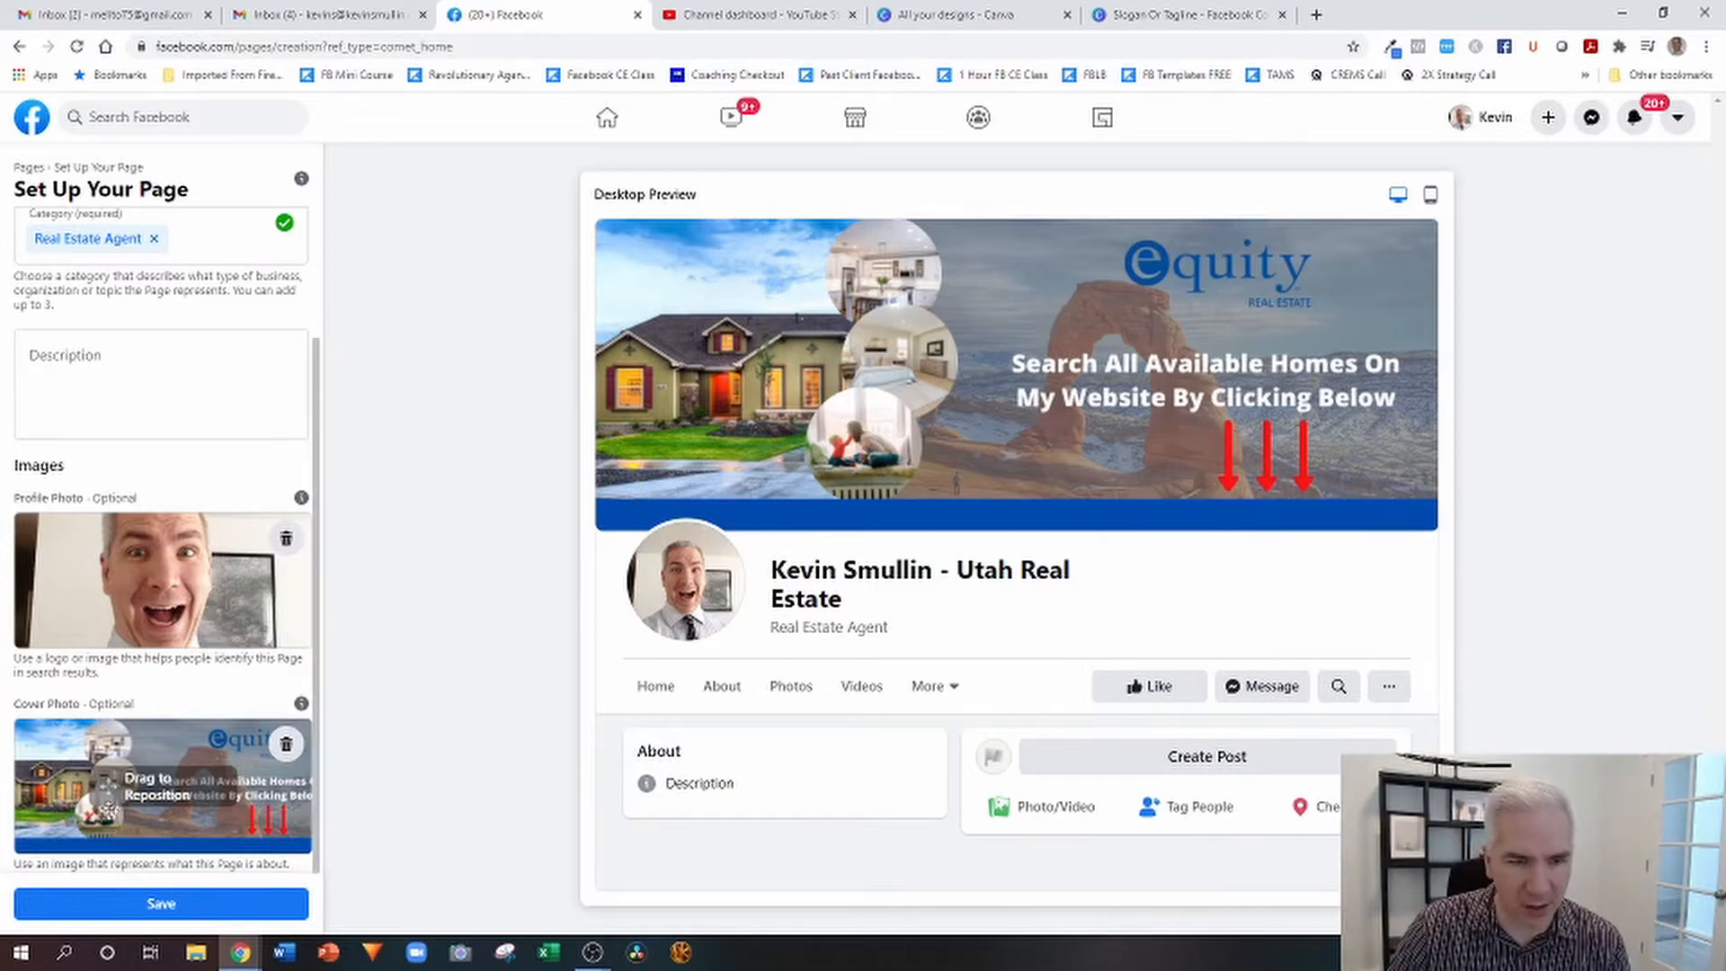
{"action": "left_click", "coordinate": [163, 905]}
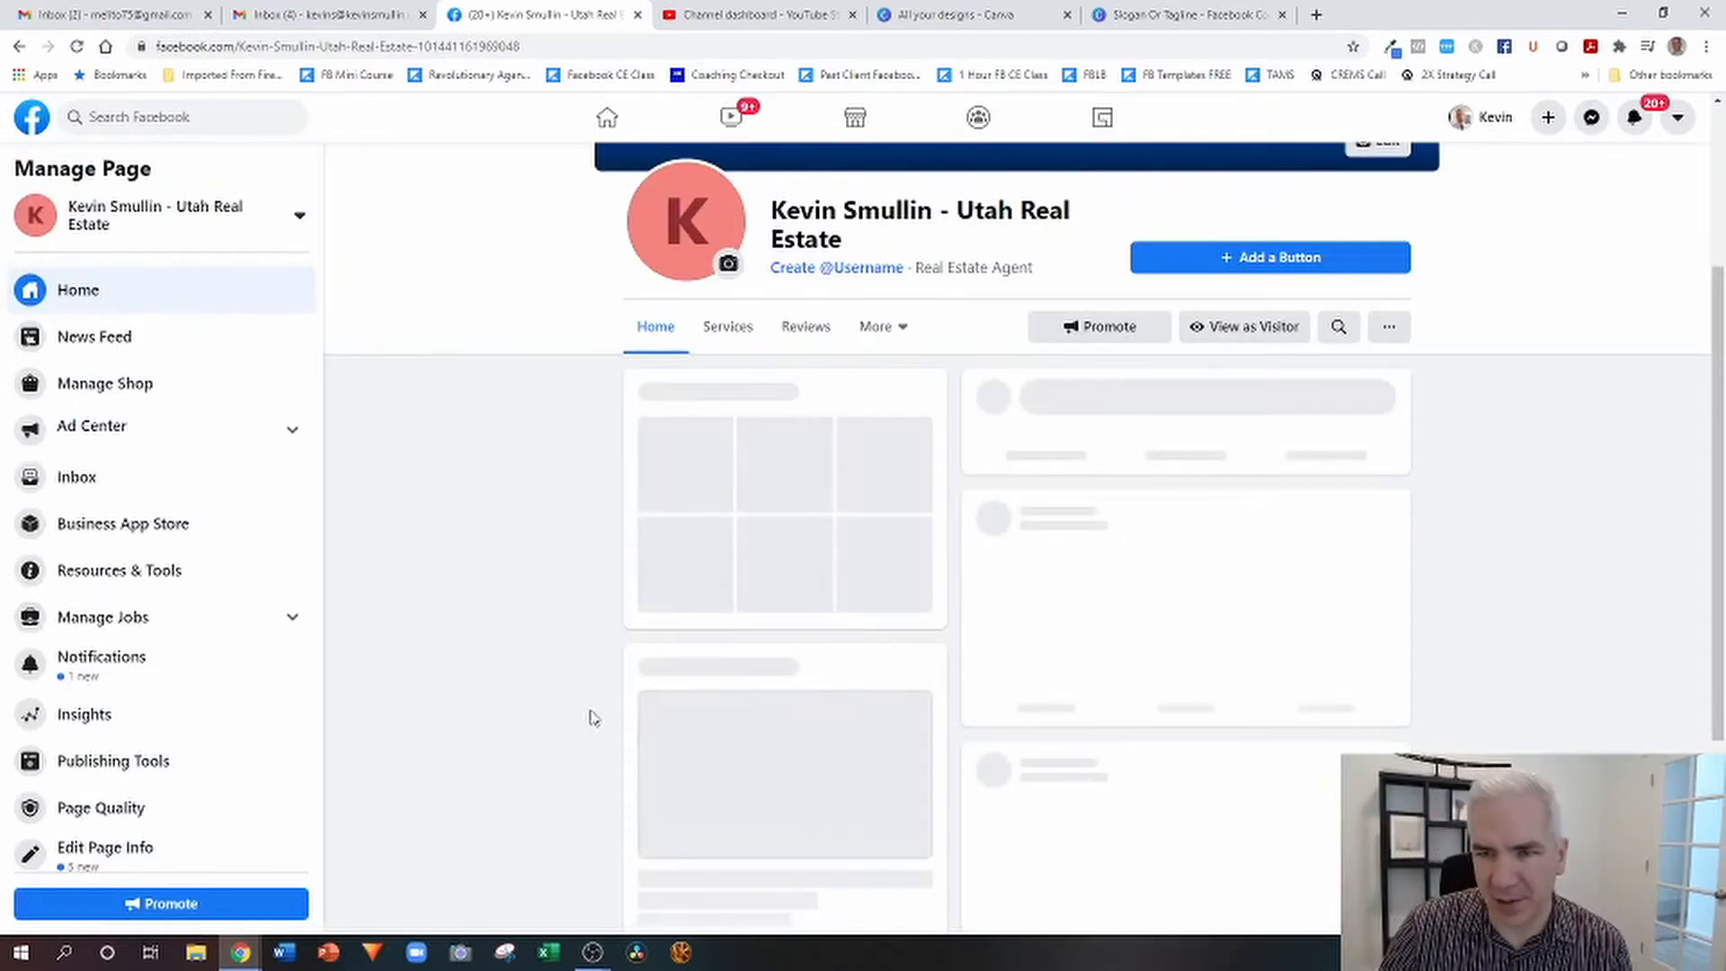
View the new page's current profile picture at full size, then return to the page.
{"action": "scroll", "coordinate": [888, 577], "scroll_direction": "up", "scroll_amount": 3}
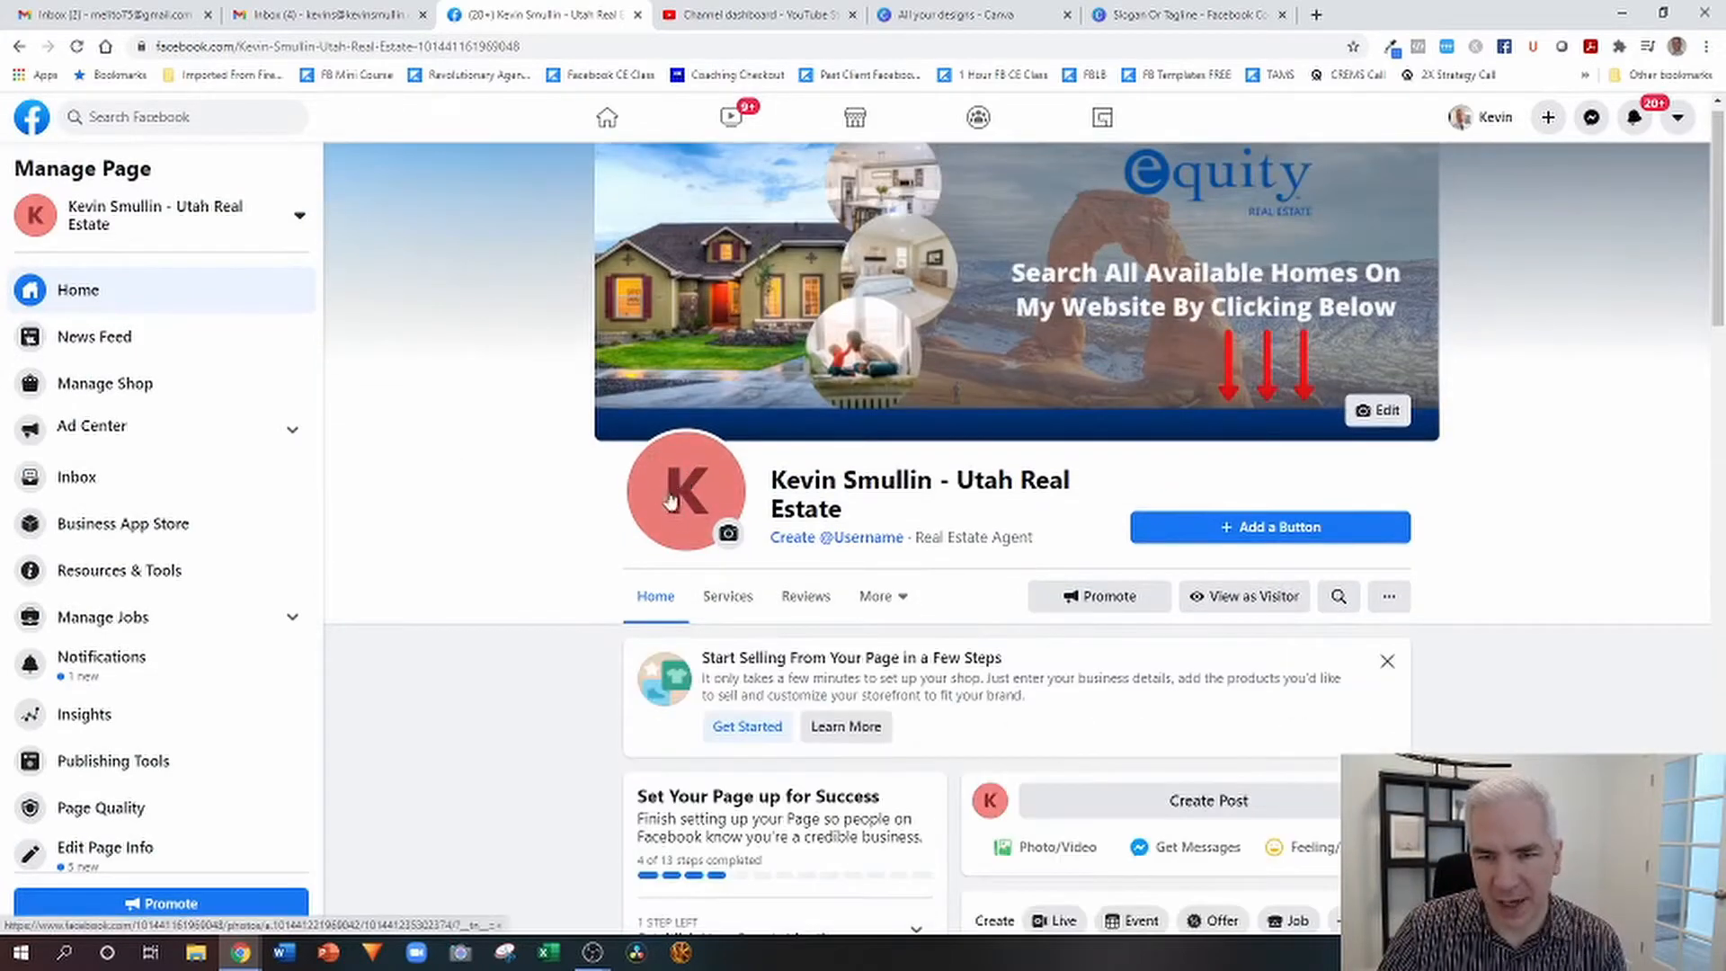
{"action": "left_click", "coordinate": [729, 537]}
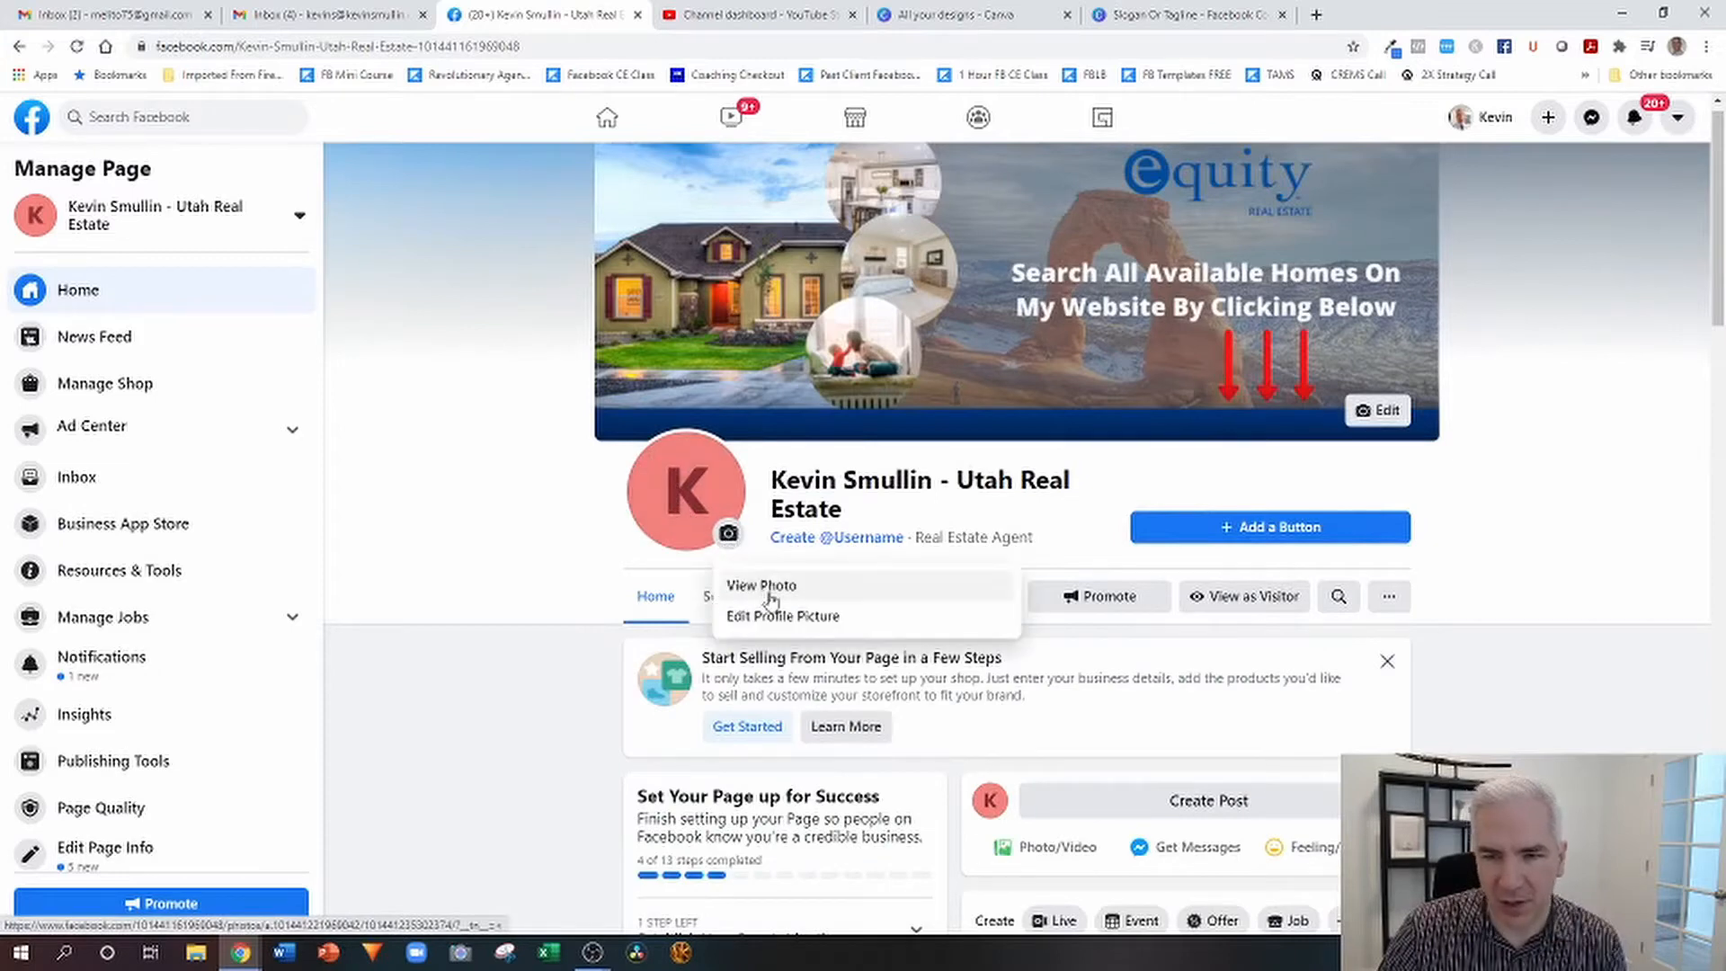
{"action": "left_click", "coordinate": [630, 547]}
{"action": "left_click", "coordinate": [686, 487]}
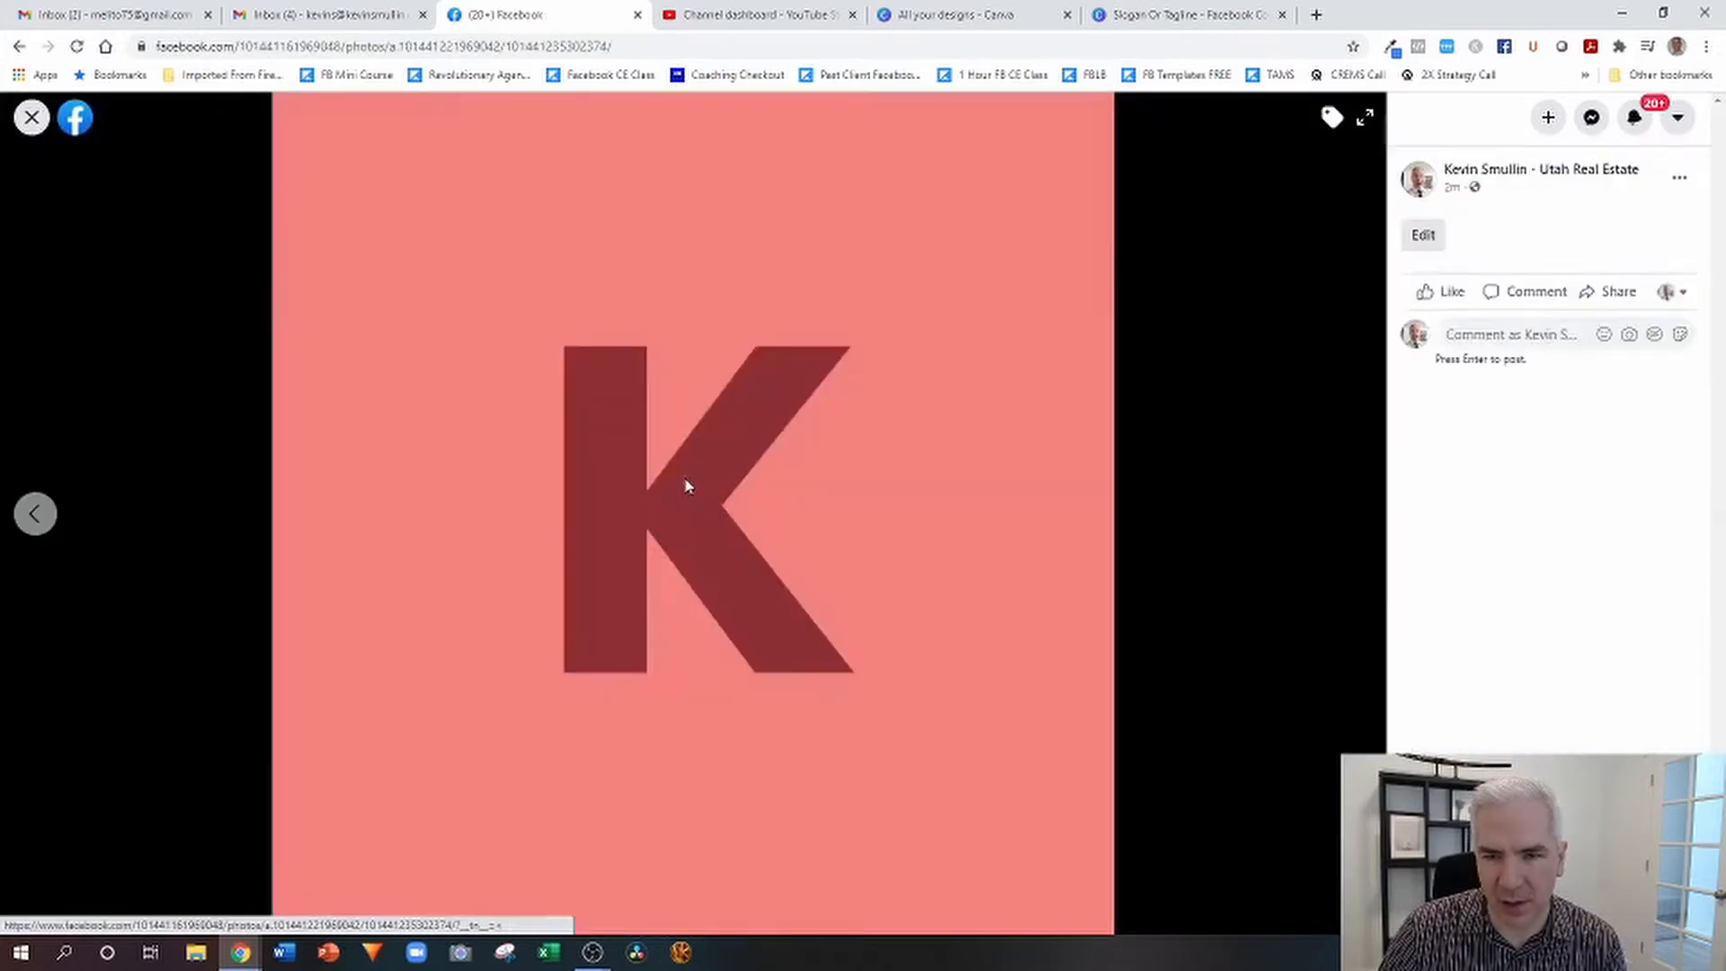
{"action": "left_click", "coordinate": [31, 117]}
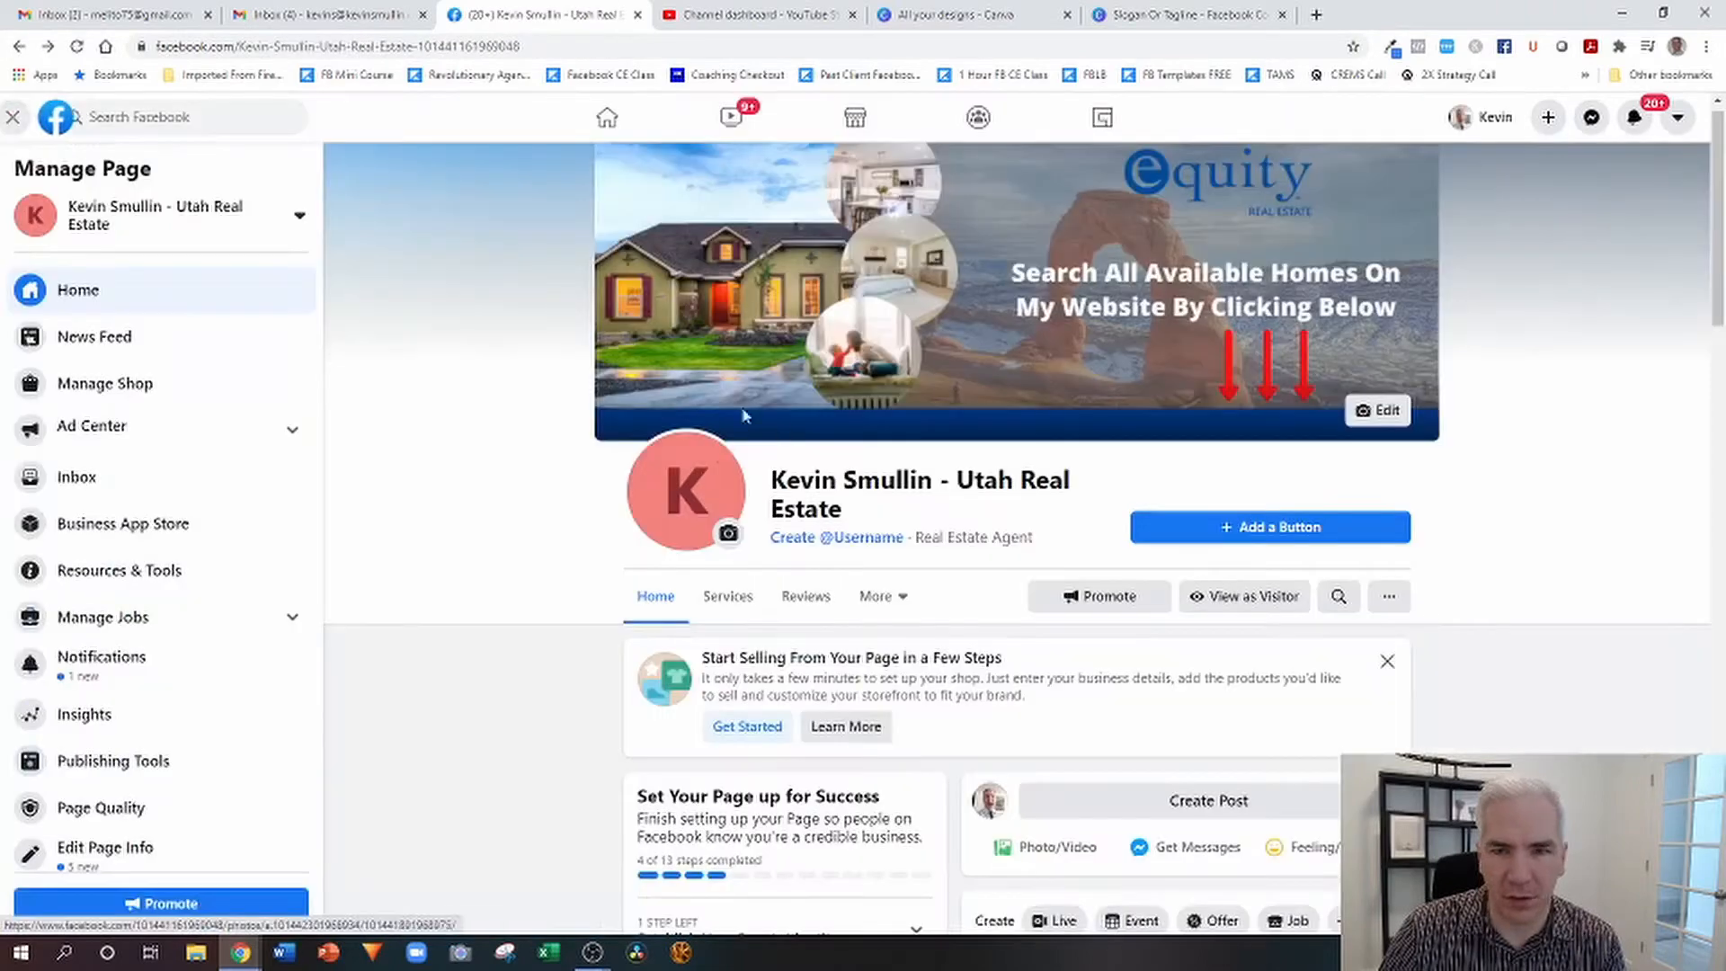
Replace the page's letter placeholder profile picture with the agent's uploaded portrait photo and save it.
{"action": "left_click", "coordinate": [727, 539]}
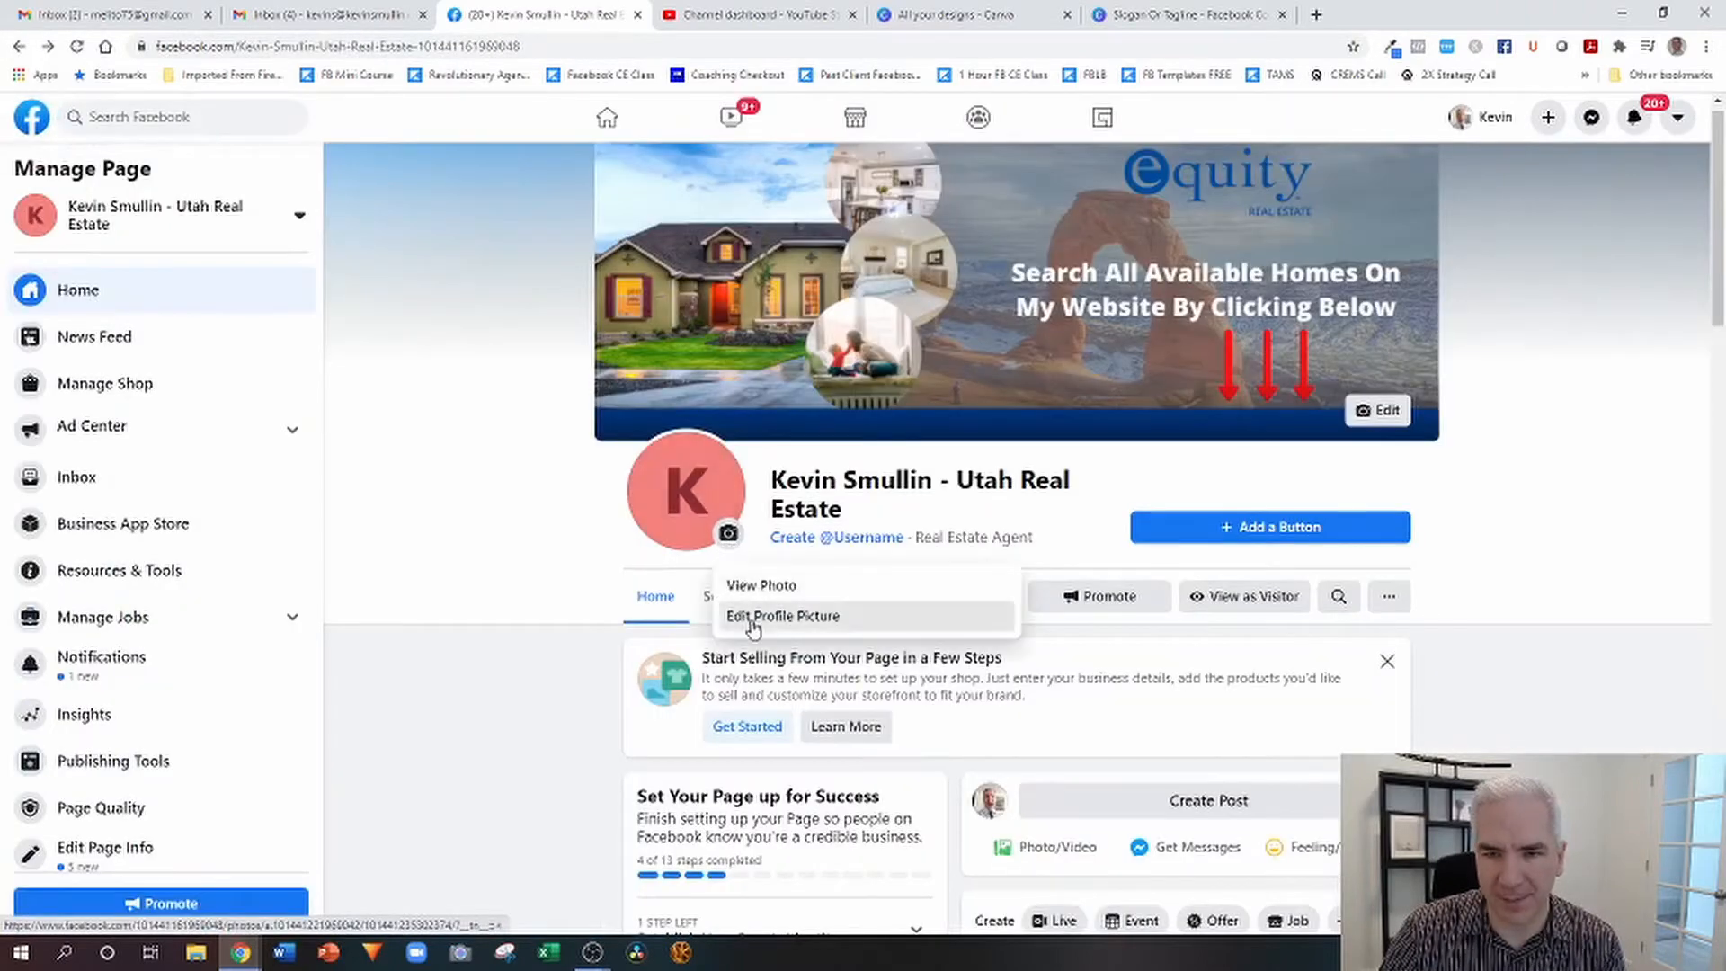
{"action": "left_click", "coordinate": [751, 619]}
{"action": "left_click", "coordinate": [627, 529]}
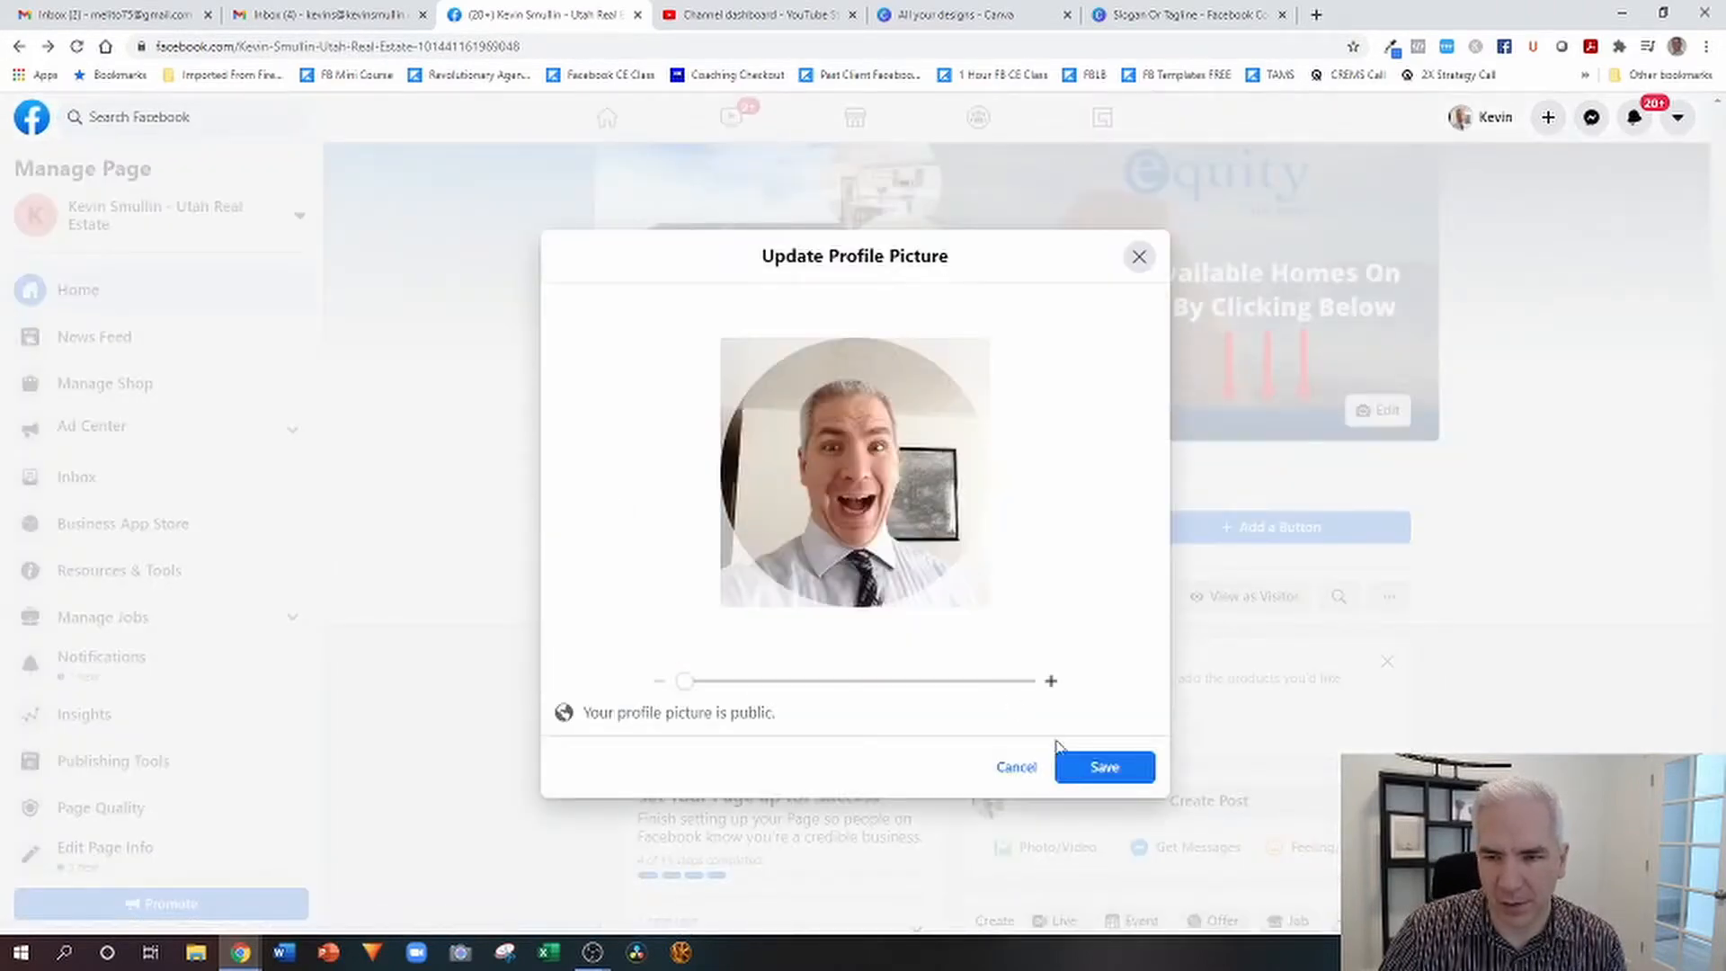
{"action": "left_click", "coordinate": [1091, 764]}
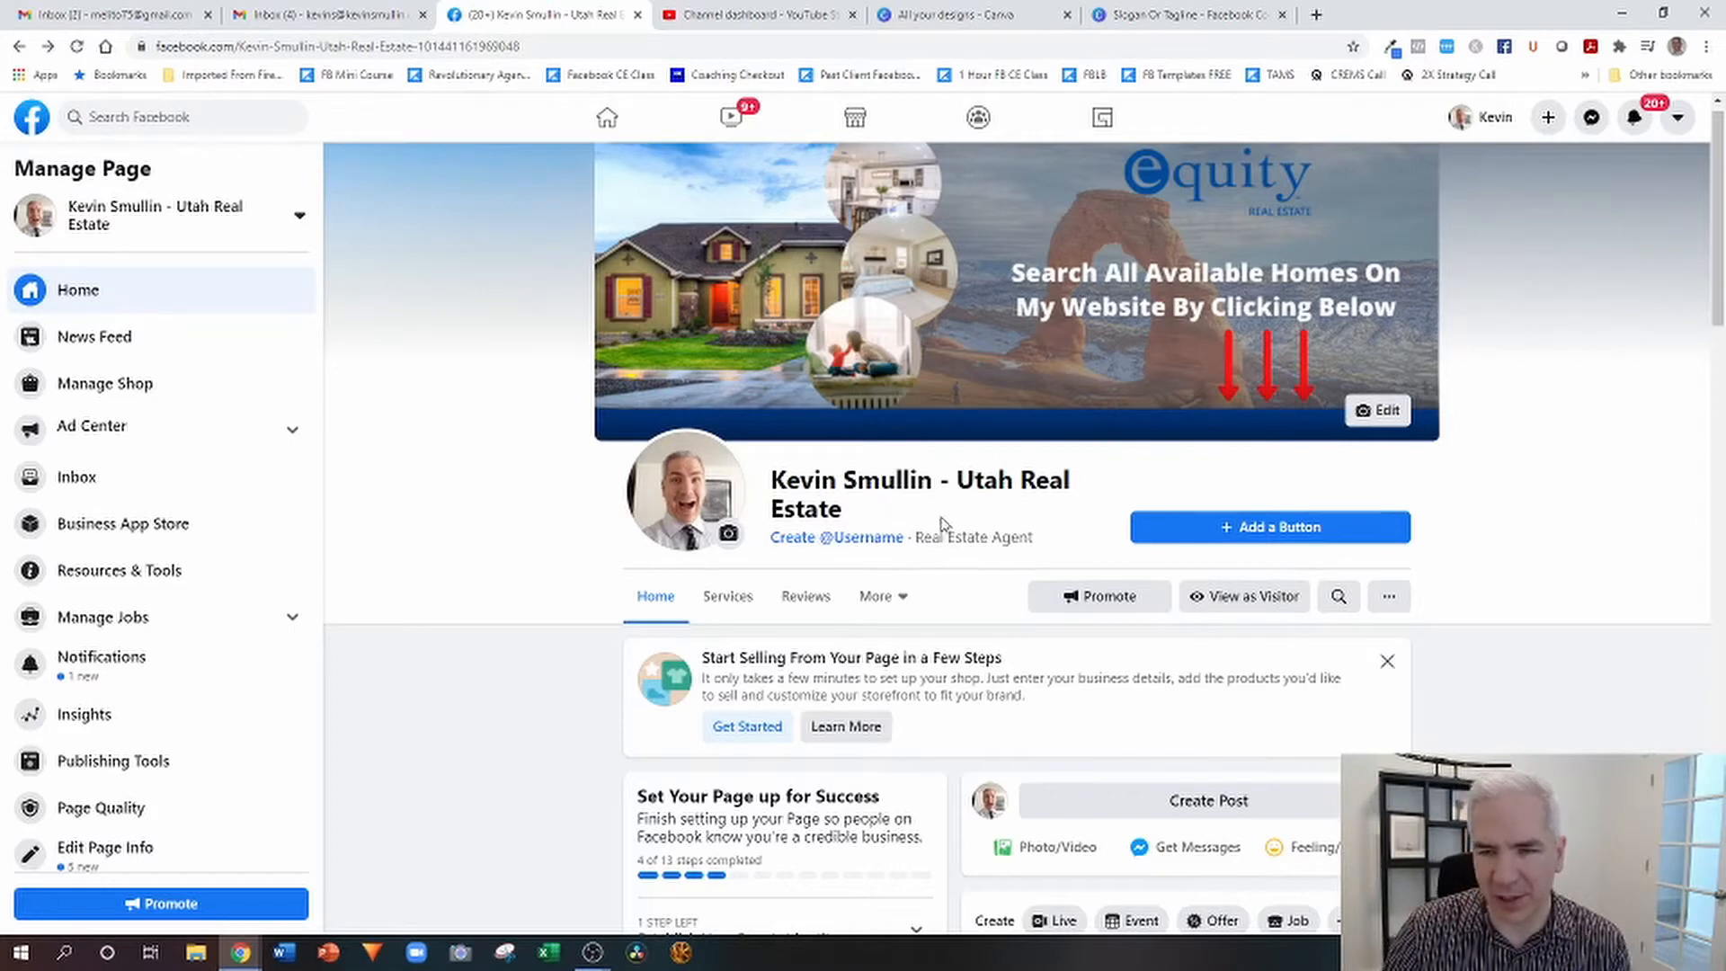
Create the page username from the agent's full name without spaces followed by "RE".
{"action": "left_click", "coordinate": [800, 543]}
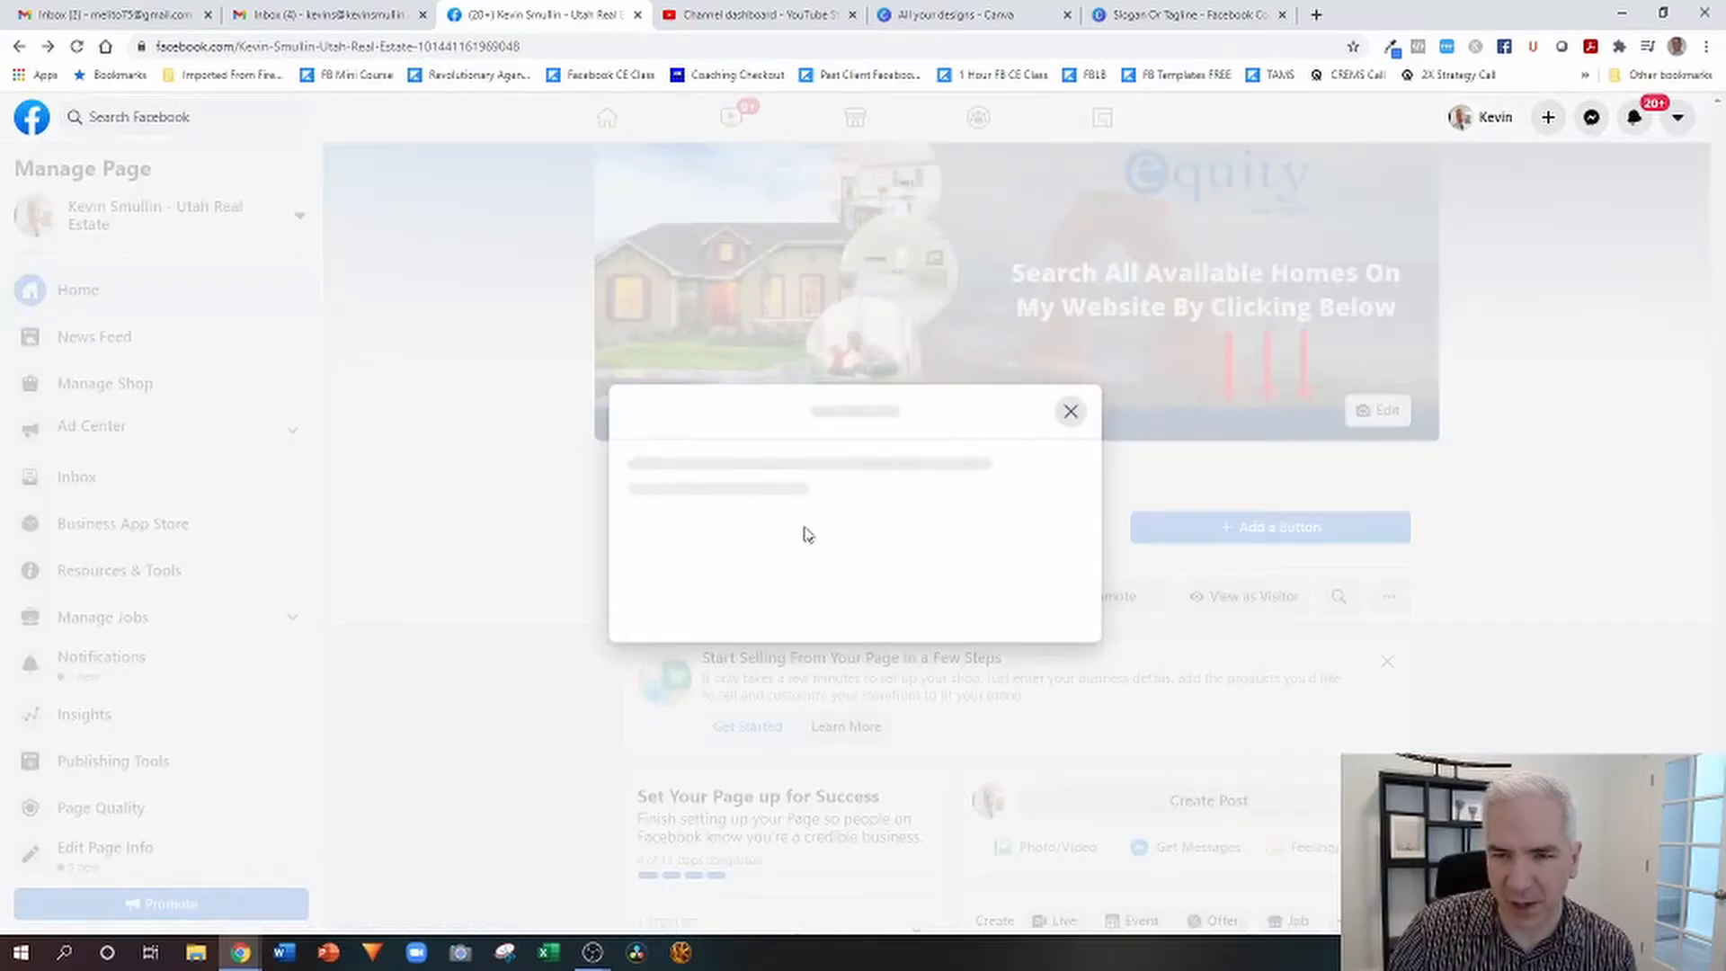
{"action": "left_click", "coordinate": [712, 576]}
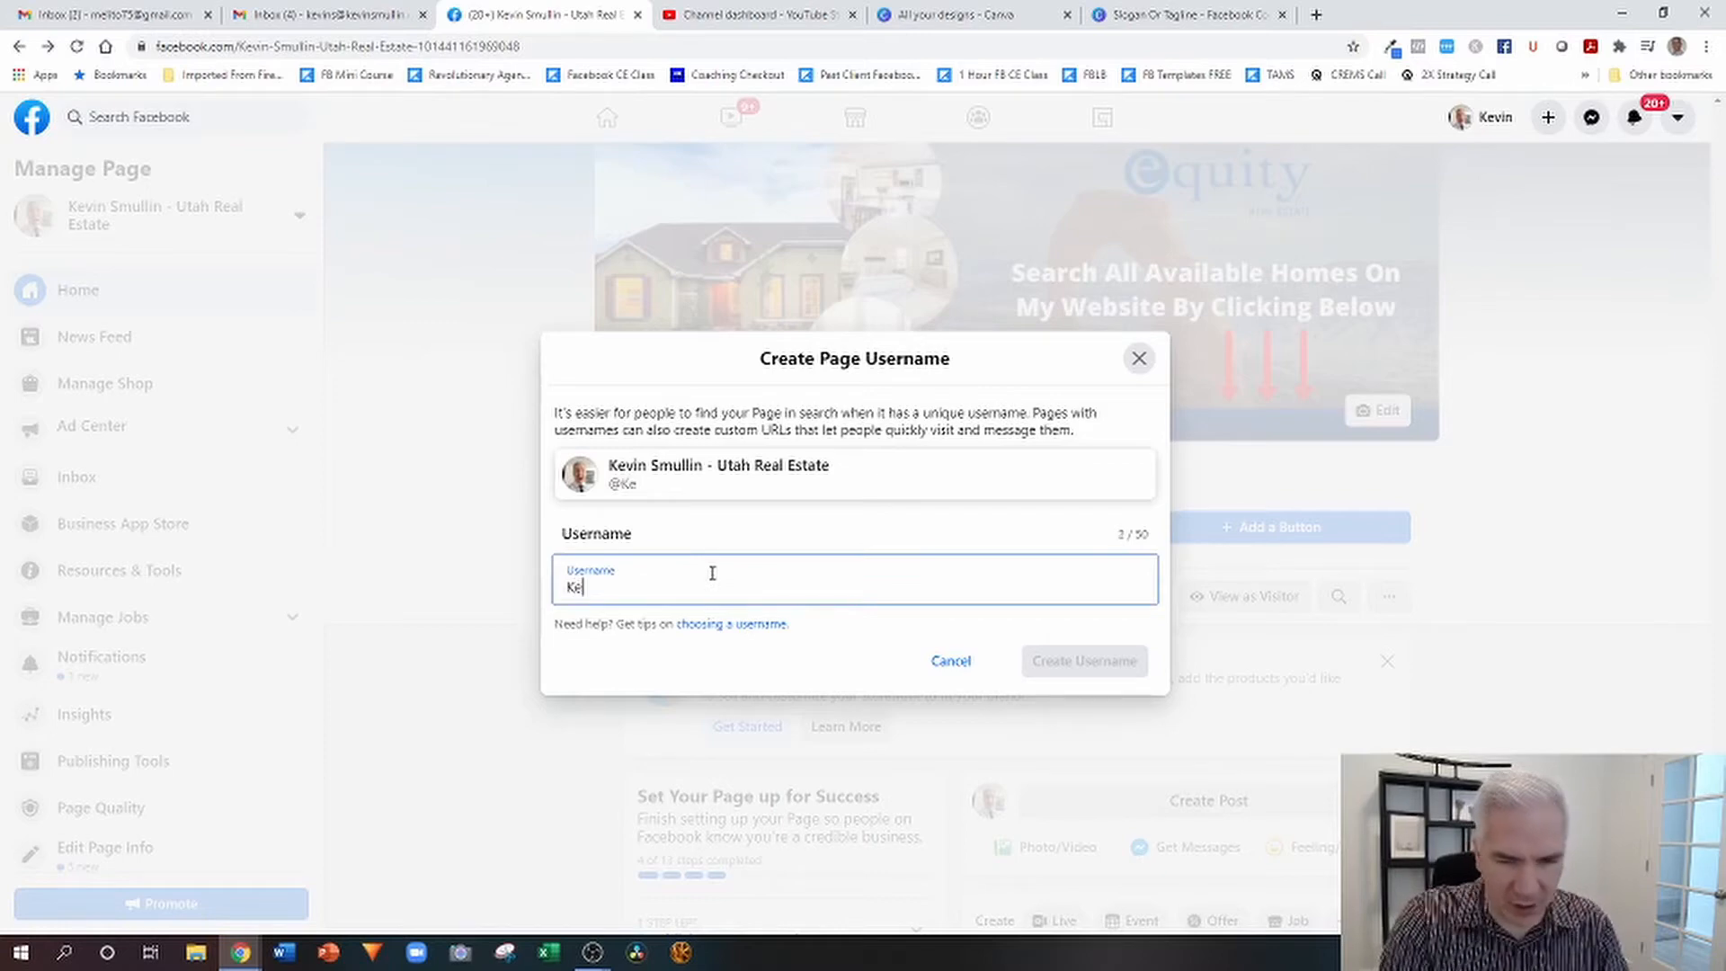
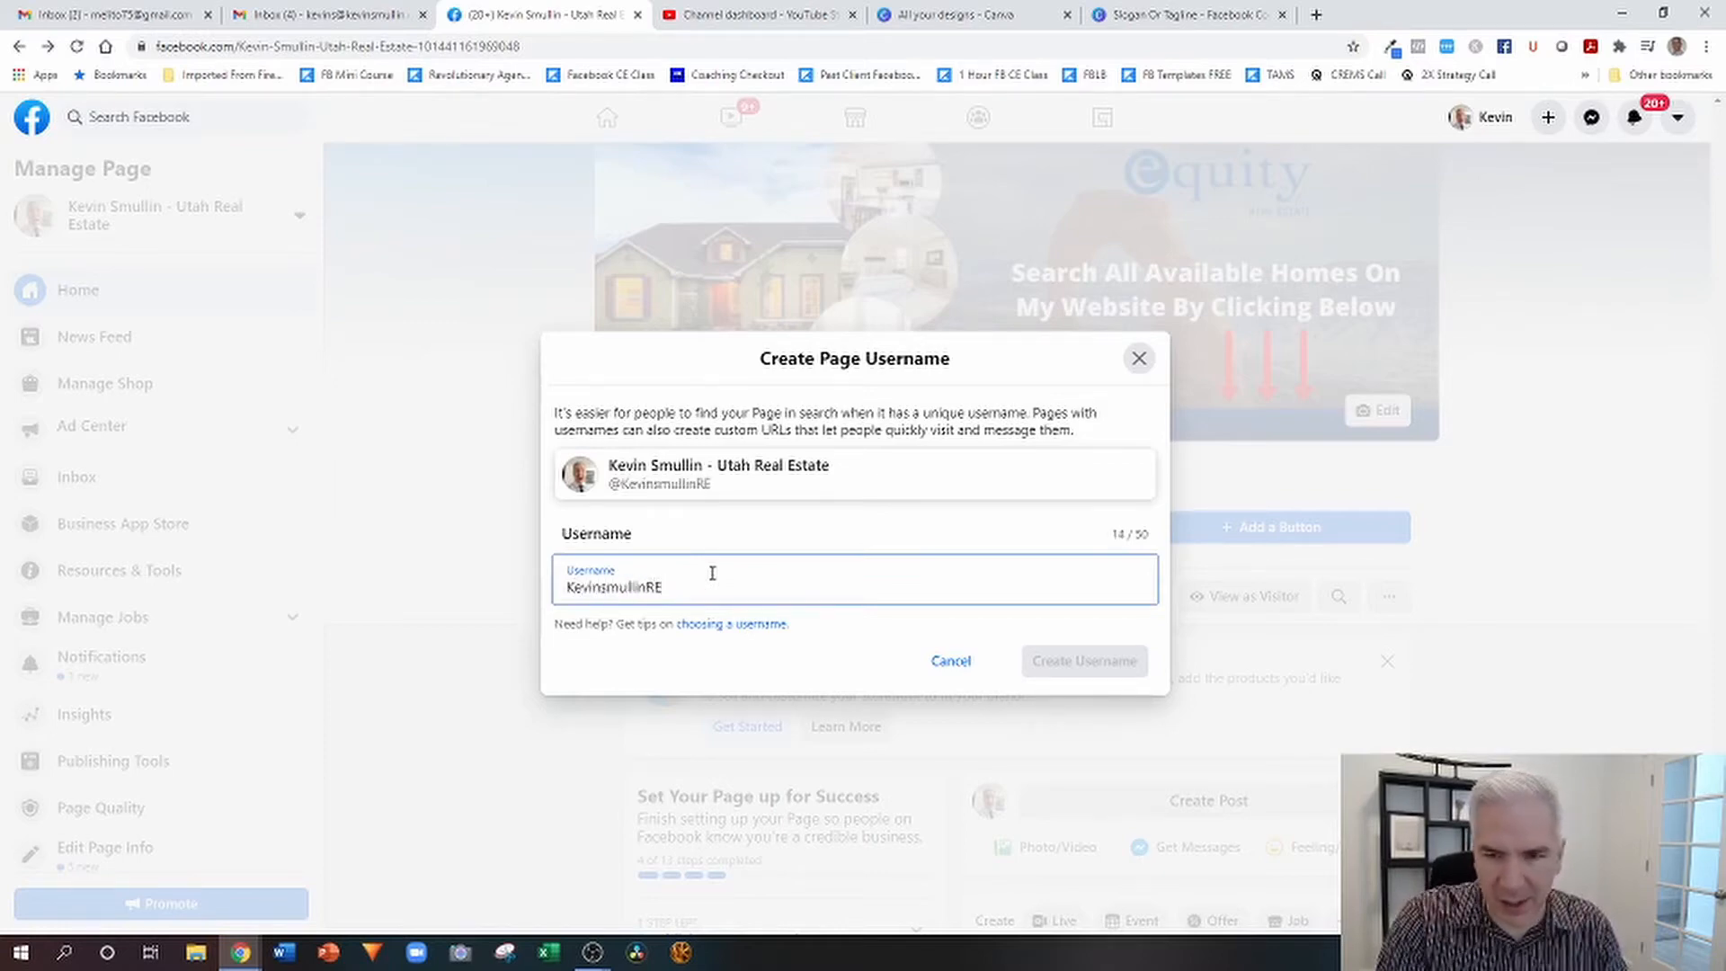
{"action": "key", "text": "Tab"}
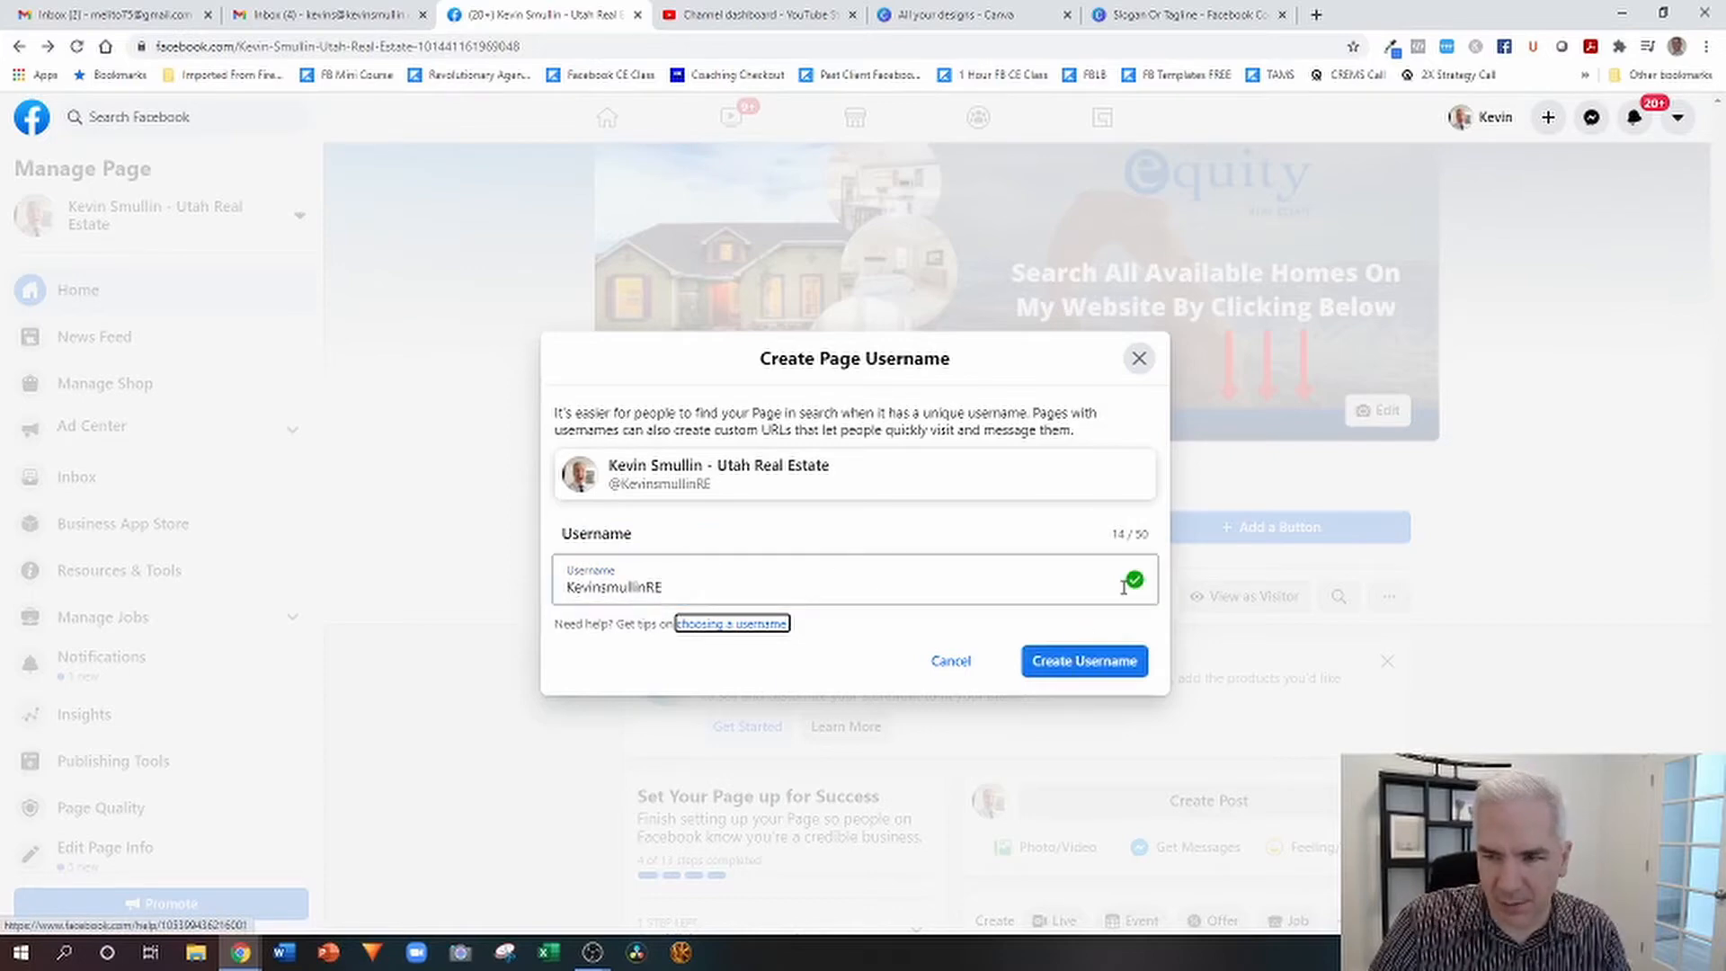
{"action": "left_click", "coordinate": [1086, 661]}
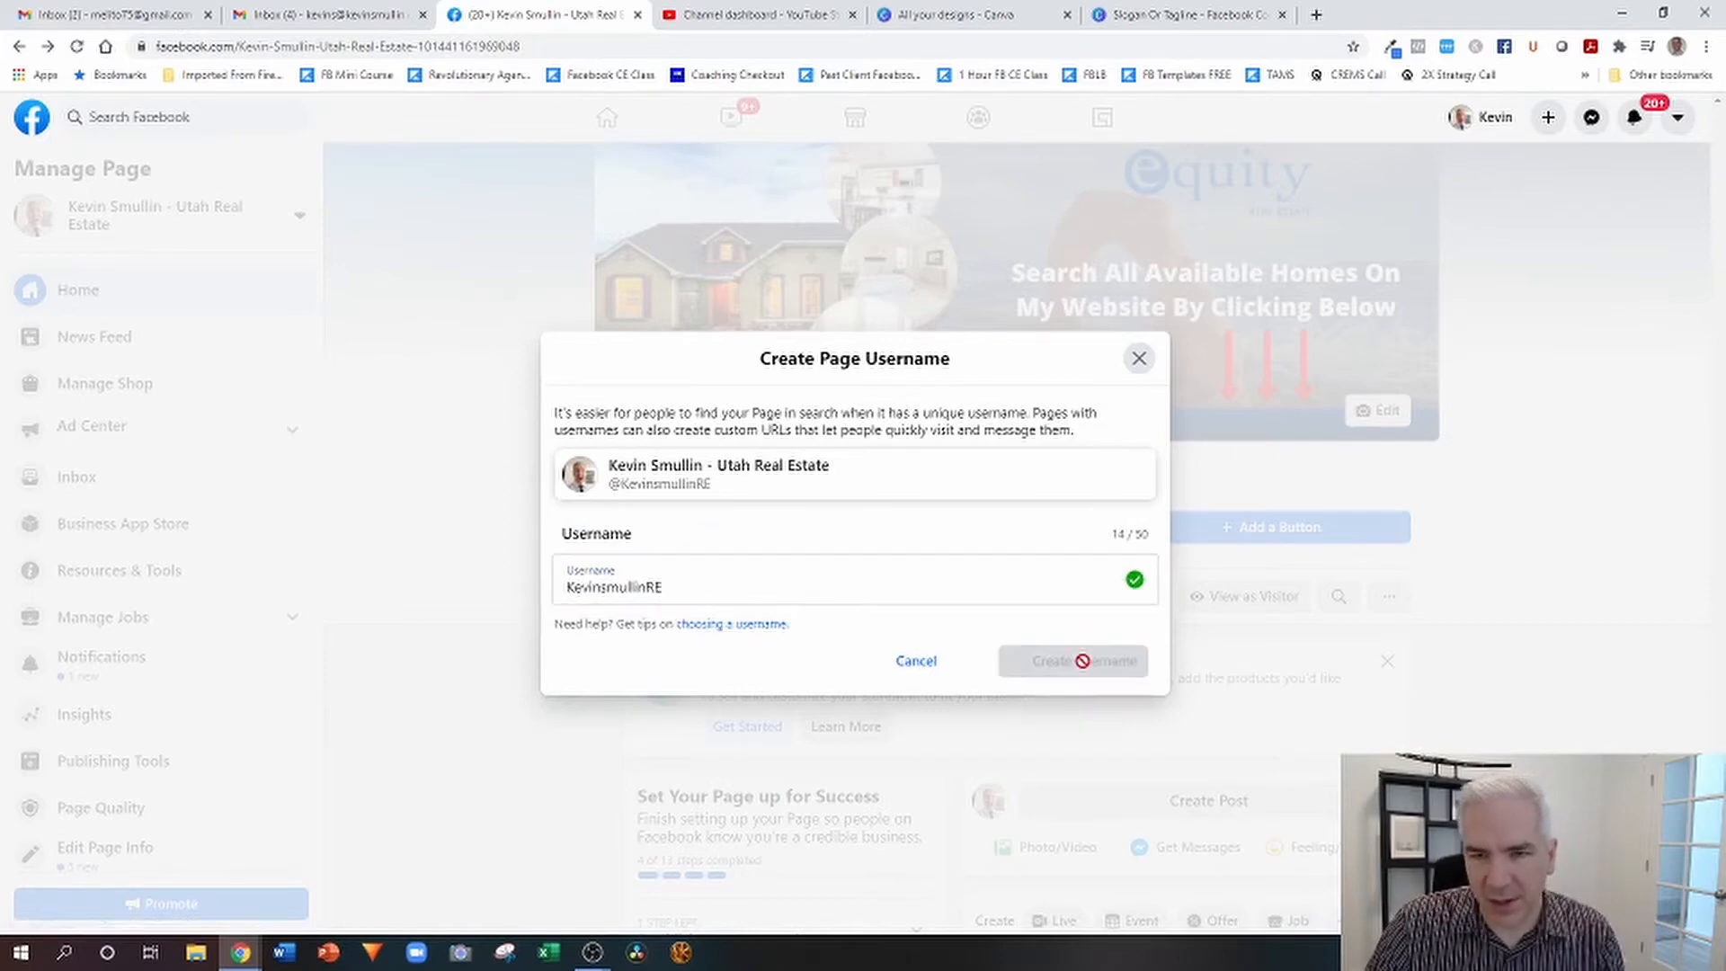
{"action": "left_click", "coordinate": [1068, 635]}
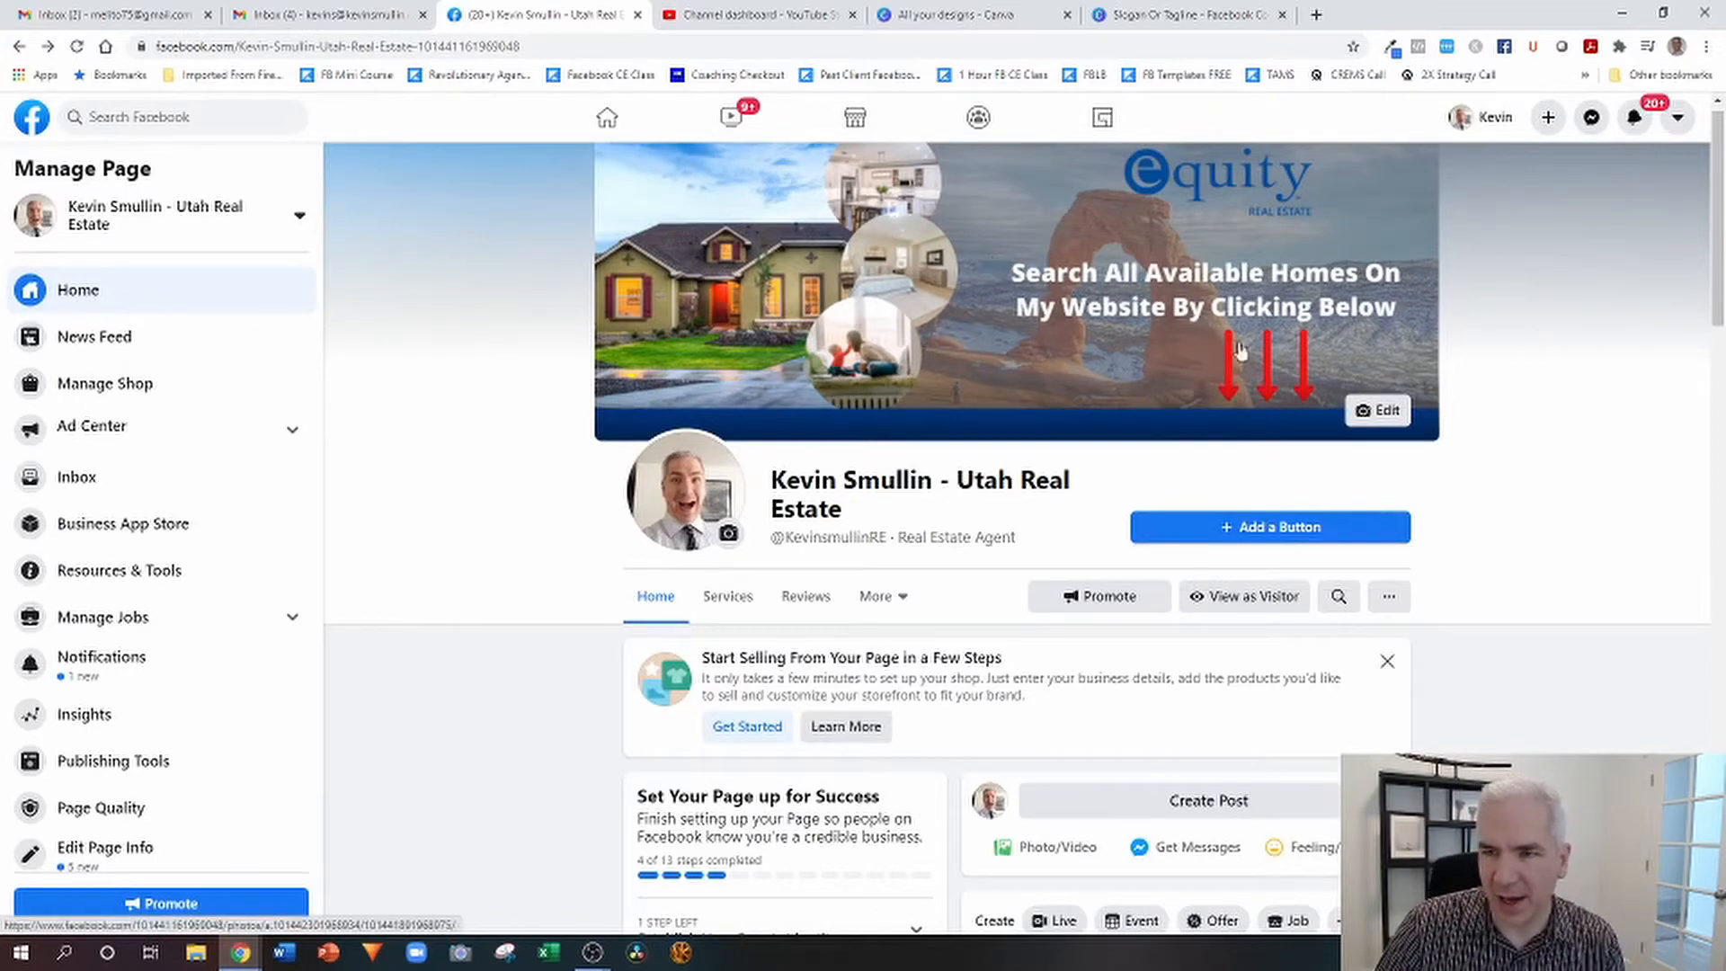
Add a Learn More button to the page that links to the agent's personal website, and save it.
{"action": "left_click", "coordinate": [1245, 528]}
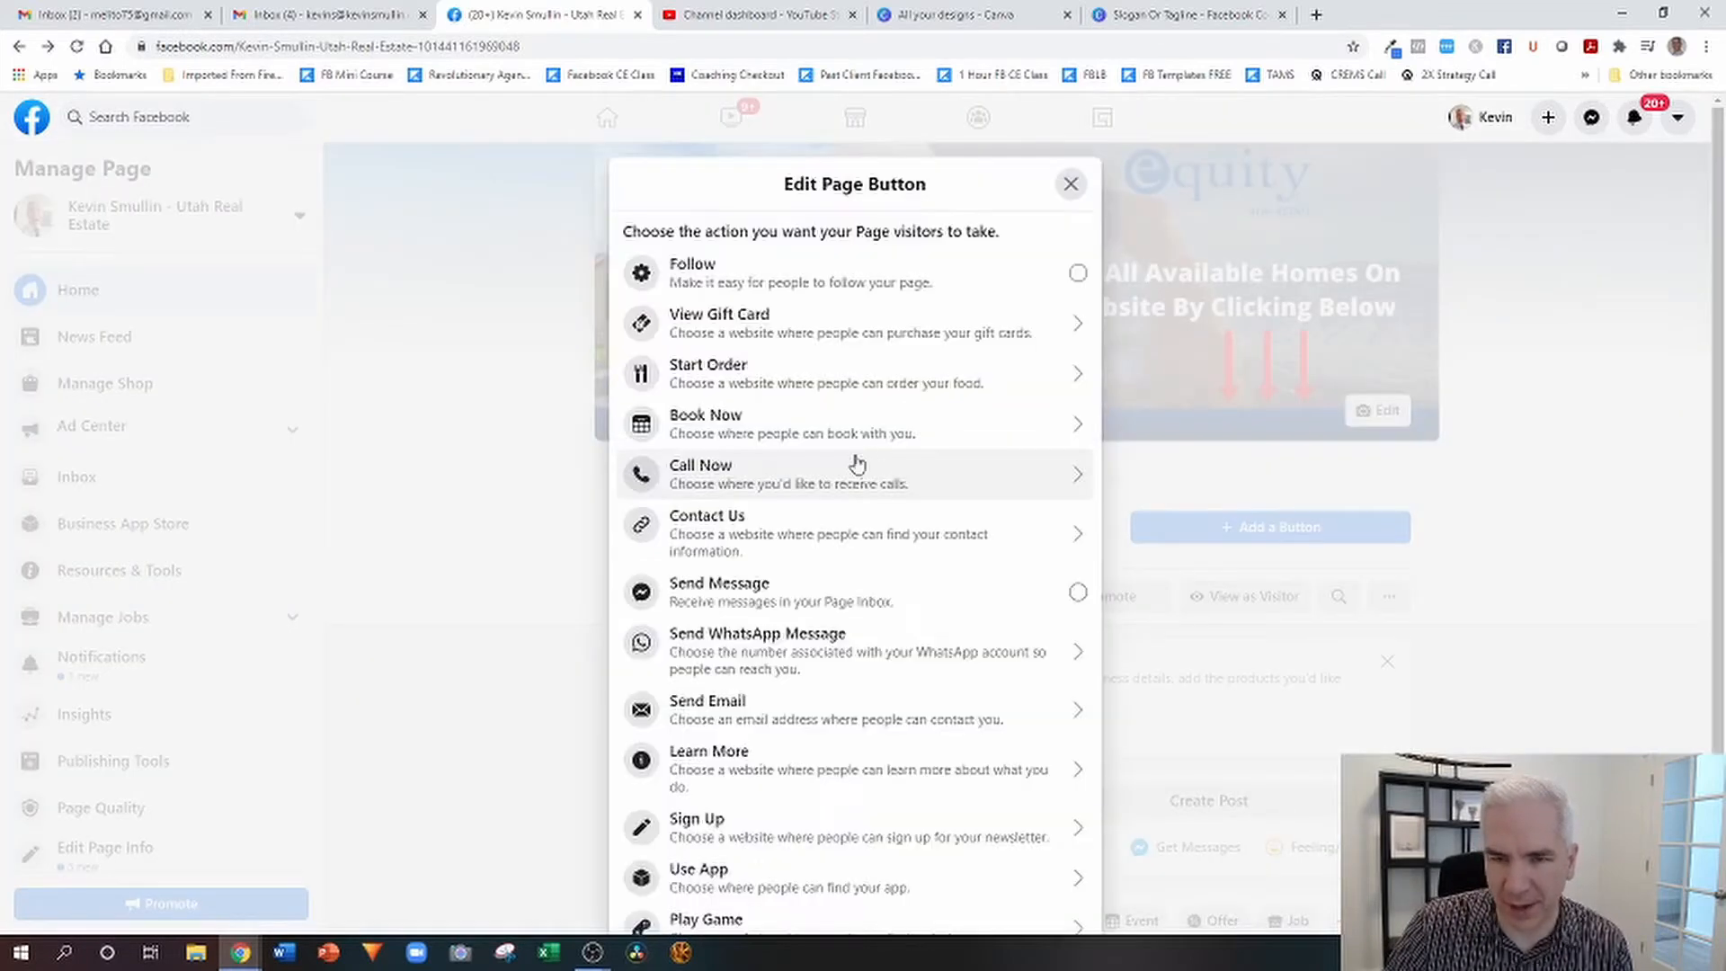
{"action": "left_click", "coordinate": [682, 769]}
{"action": "left_click", "coordinate": [746, 480]}
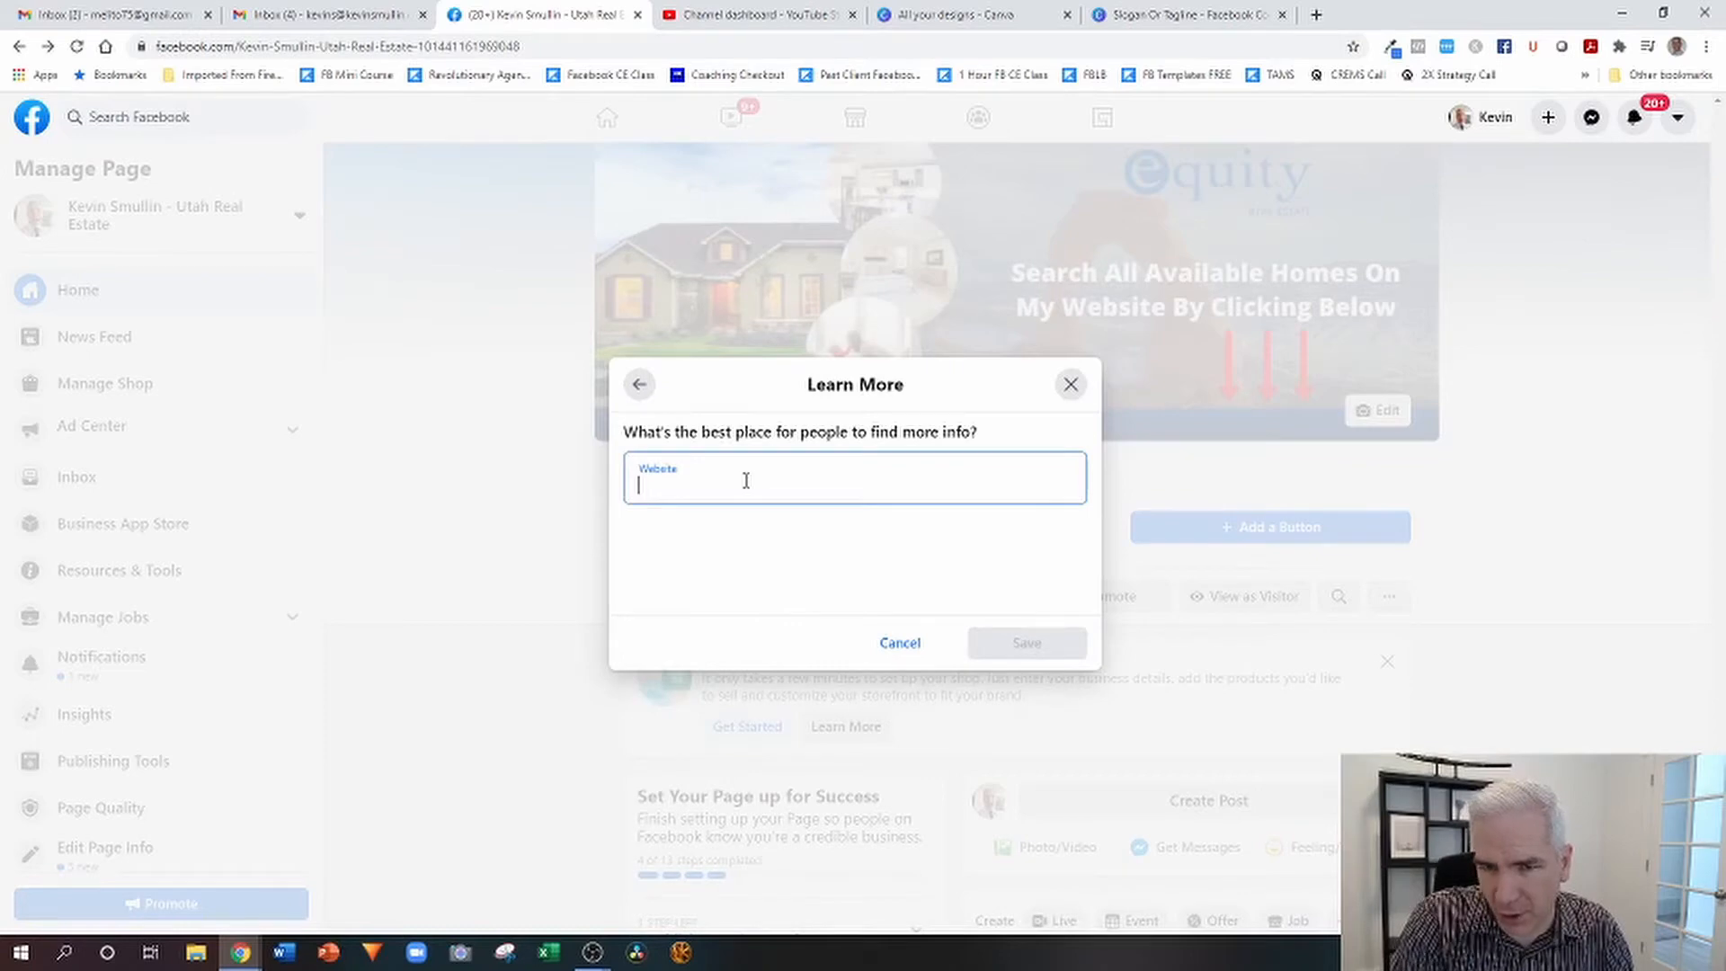
{"action": "left_click", "coordinate": [1026, 643]}
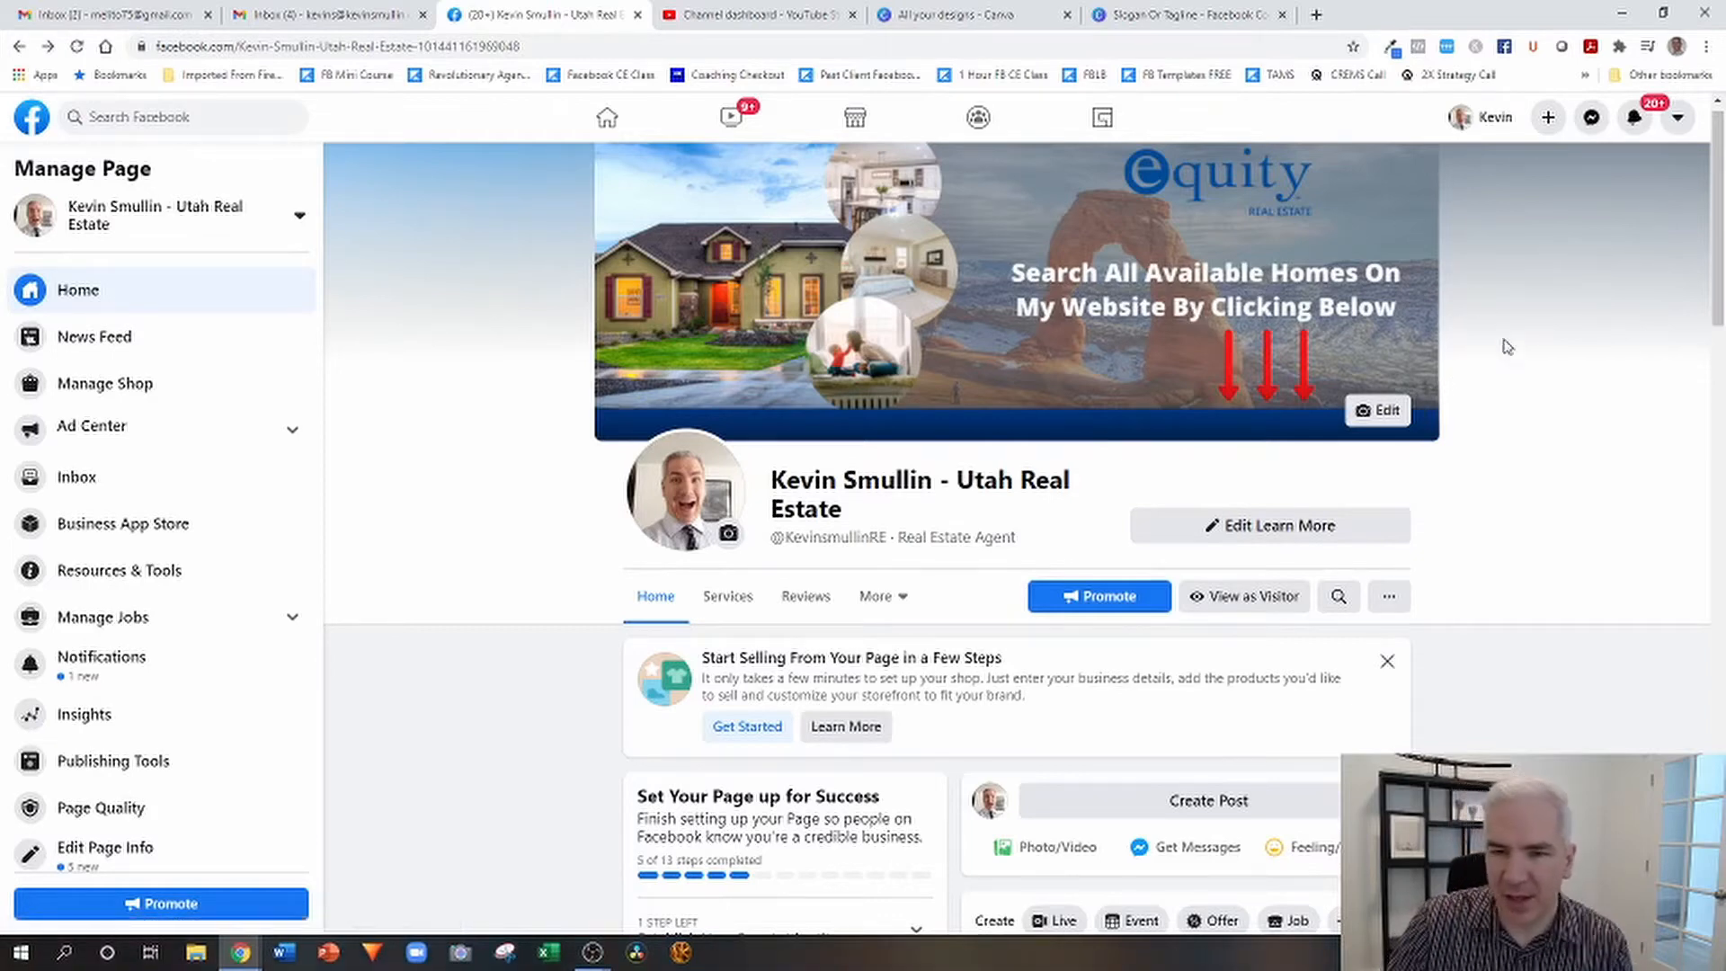
Enter the agent's personal website address in the contact info of the page's About section.
{"action": "scroll", "coordinate": [1503, 342], "scroll_direction": "down", "scroll_amount": 4}
{"action": "scroll", "coordinate": [1111, 423], "scroll_direction": "up", "scroll_amount": 2}
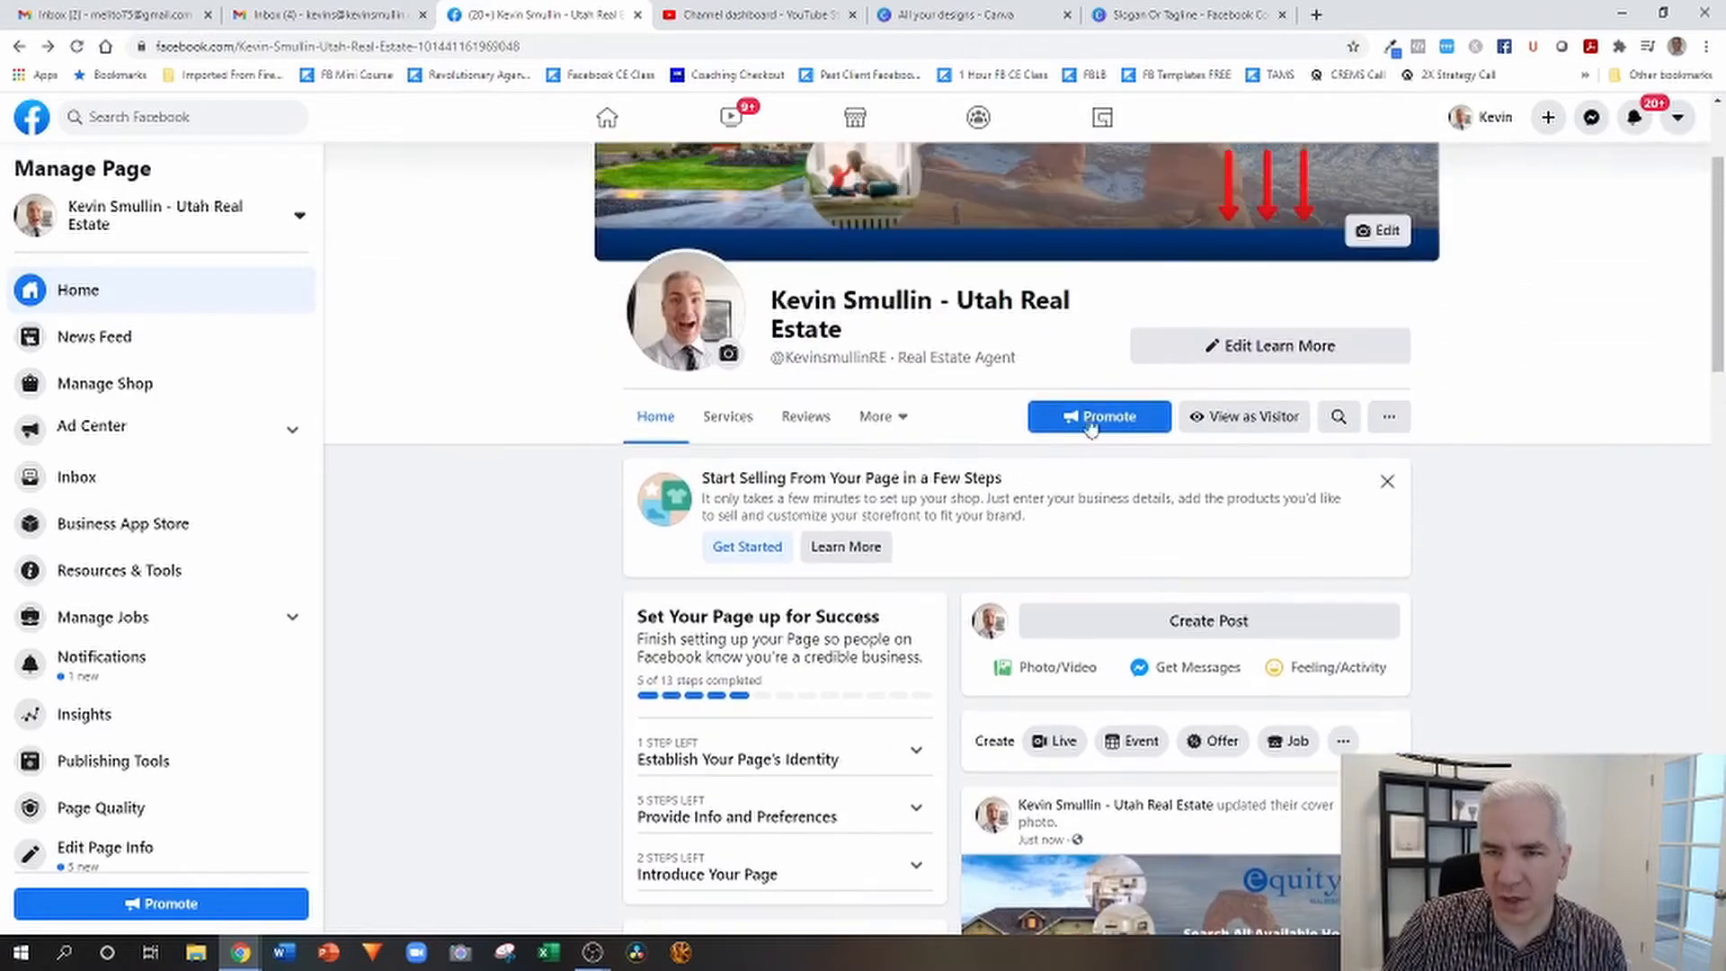
{"action": "left_click", "coordinate": [903, 423]}
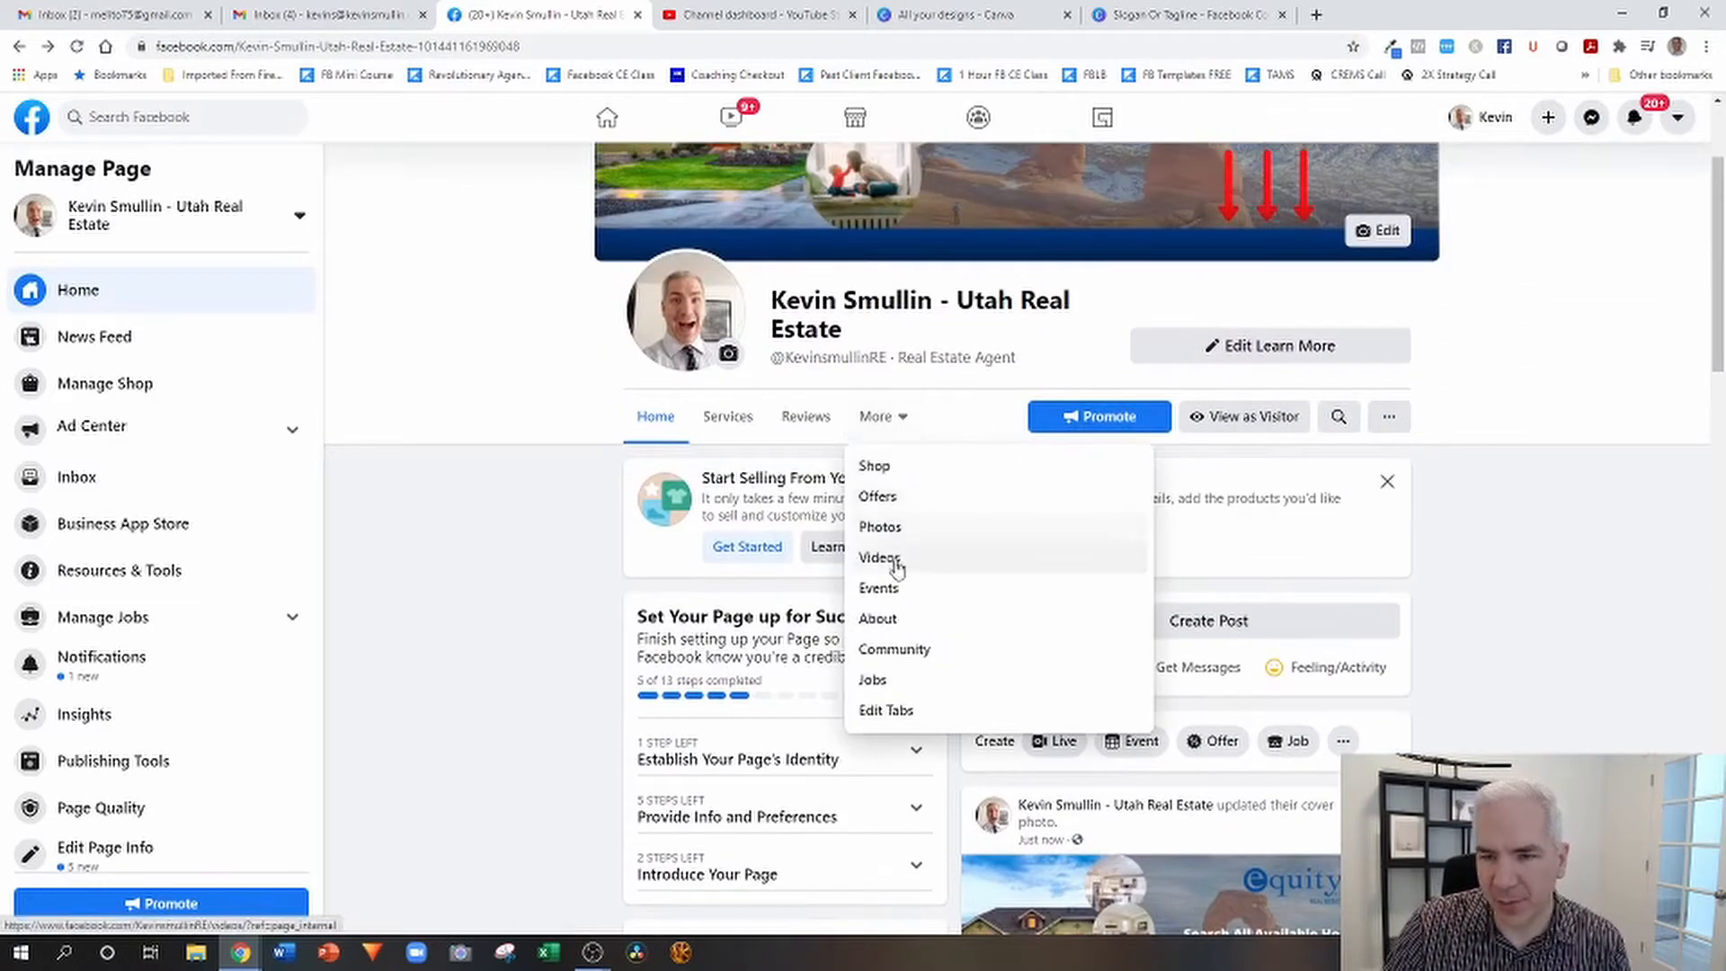
{"action": "left_click", "coordinate": [877, 620]}
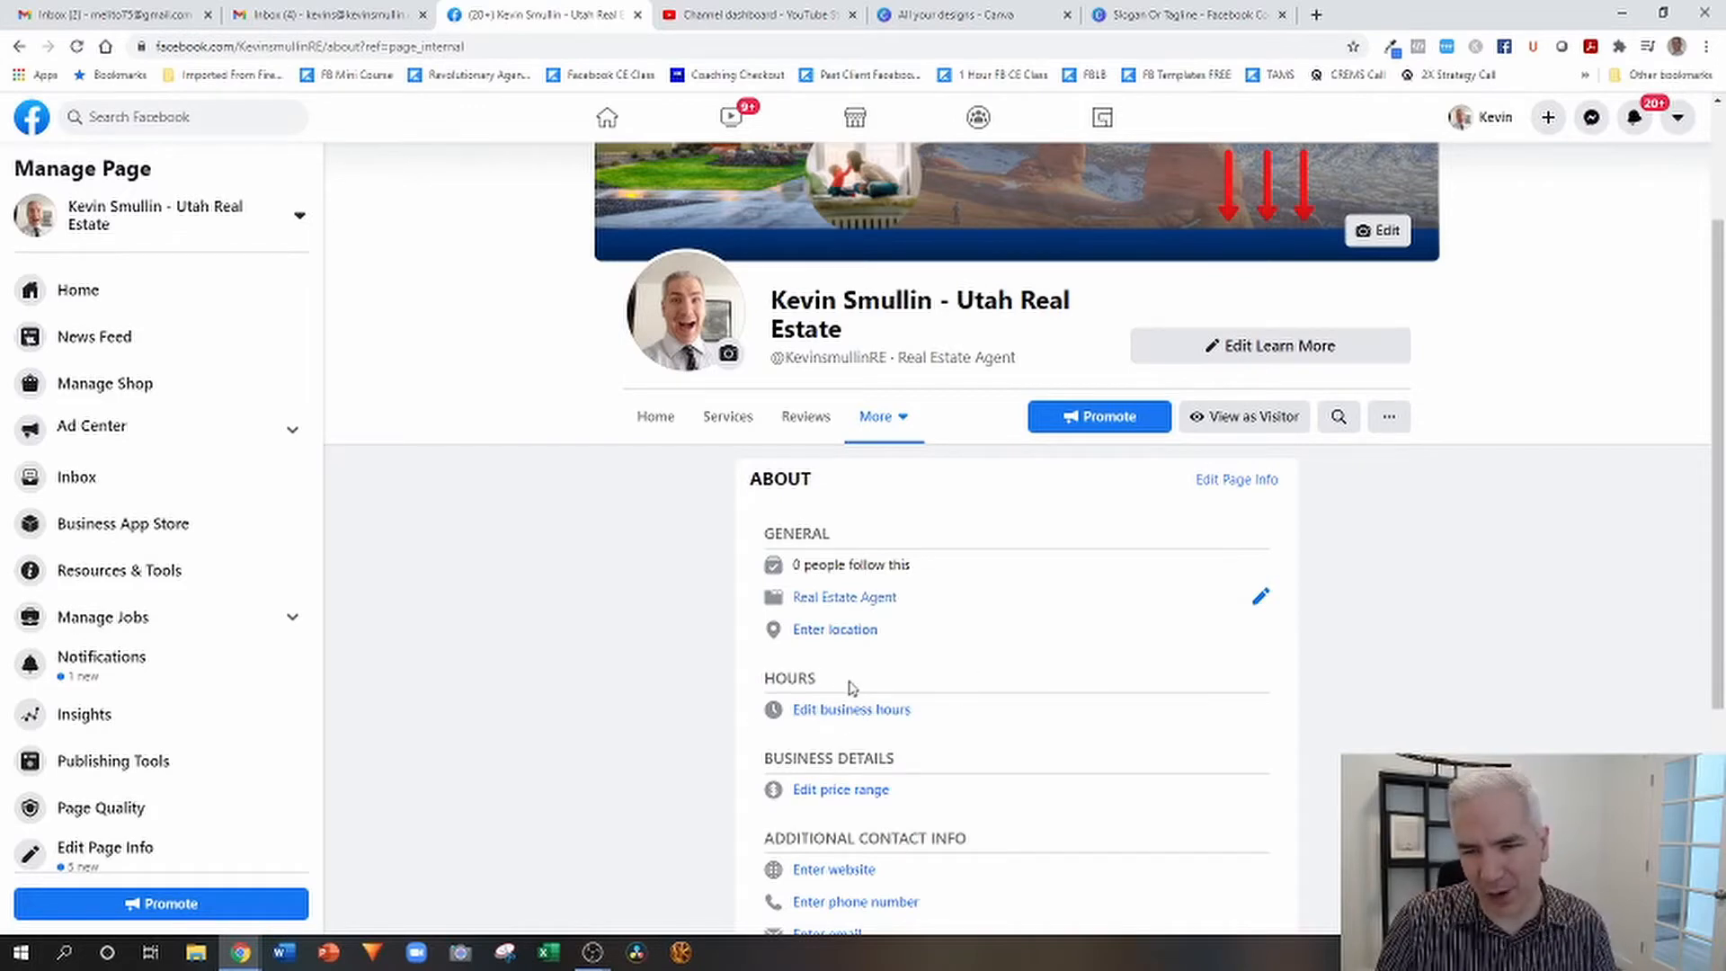
{"action": "scroll", "coordinate": [1093, 651], "scroll_direction": "down", "scroll_amount": 2}
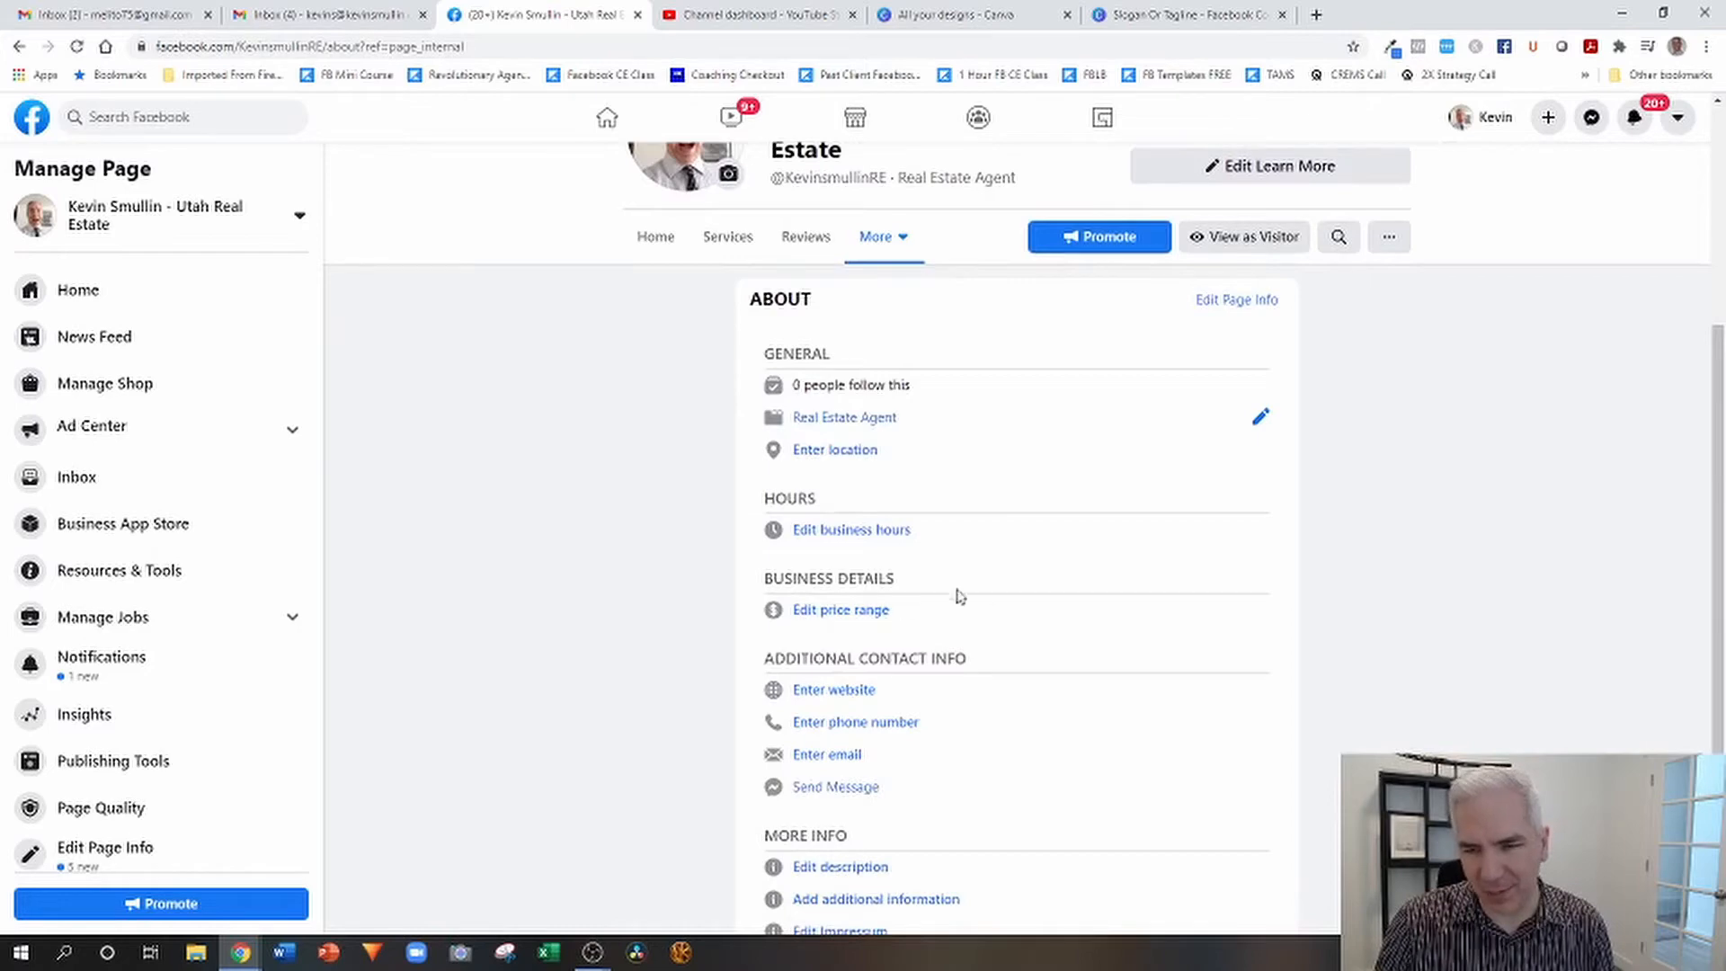
{"action": "scroll", "coordinate": [1138, 542], "scroll_direction": "down", "scroll_amount": 2}
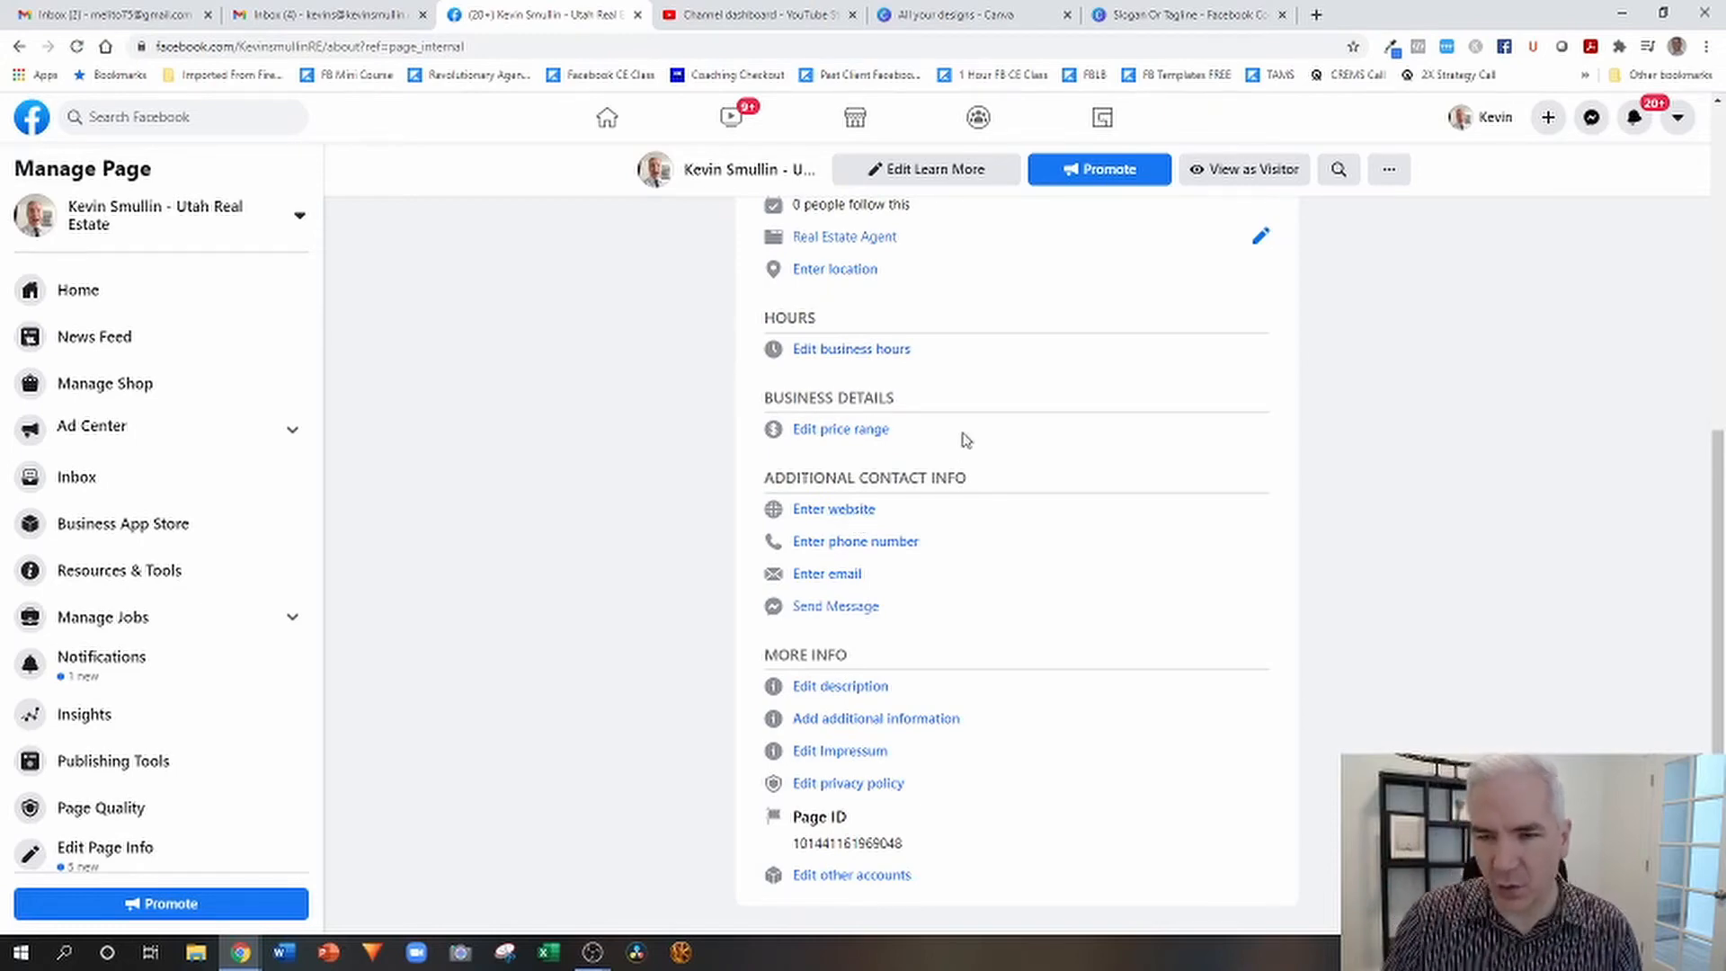
{"action": "left_click", "coordinate": [841, 512]}
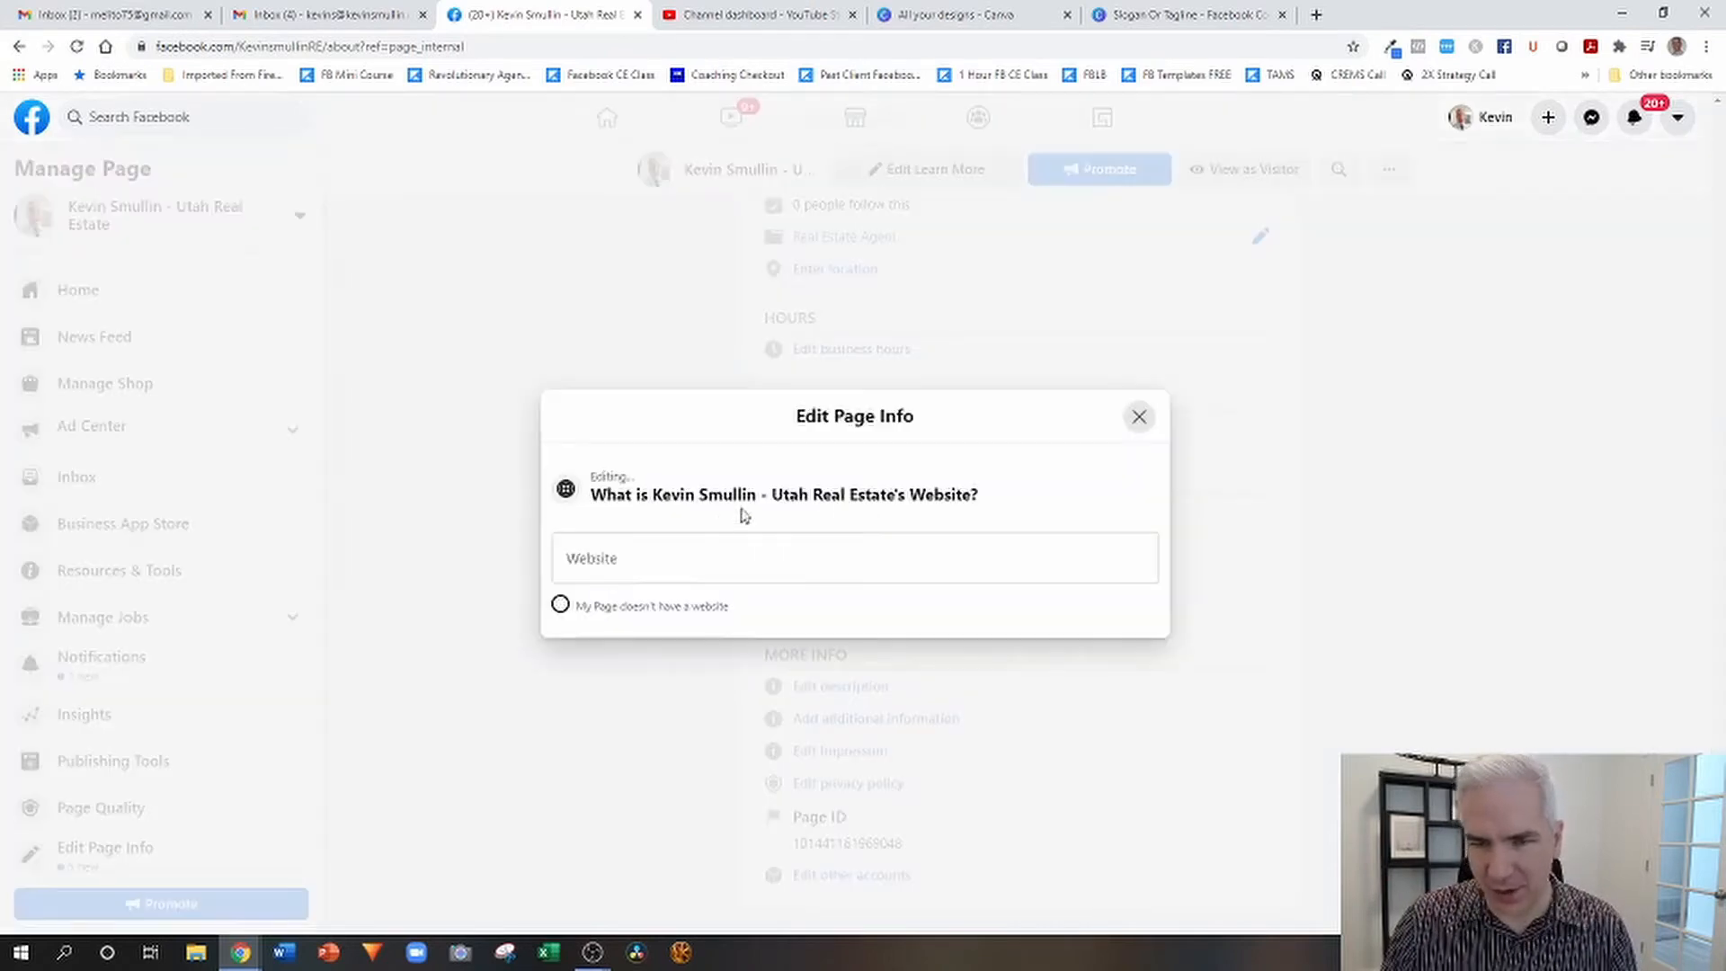
{"action": "left_click", "coordinate": [685, 553]}
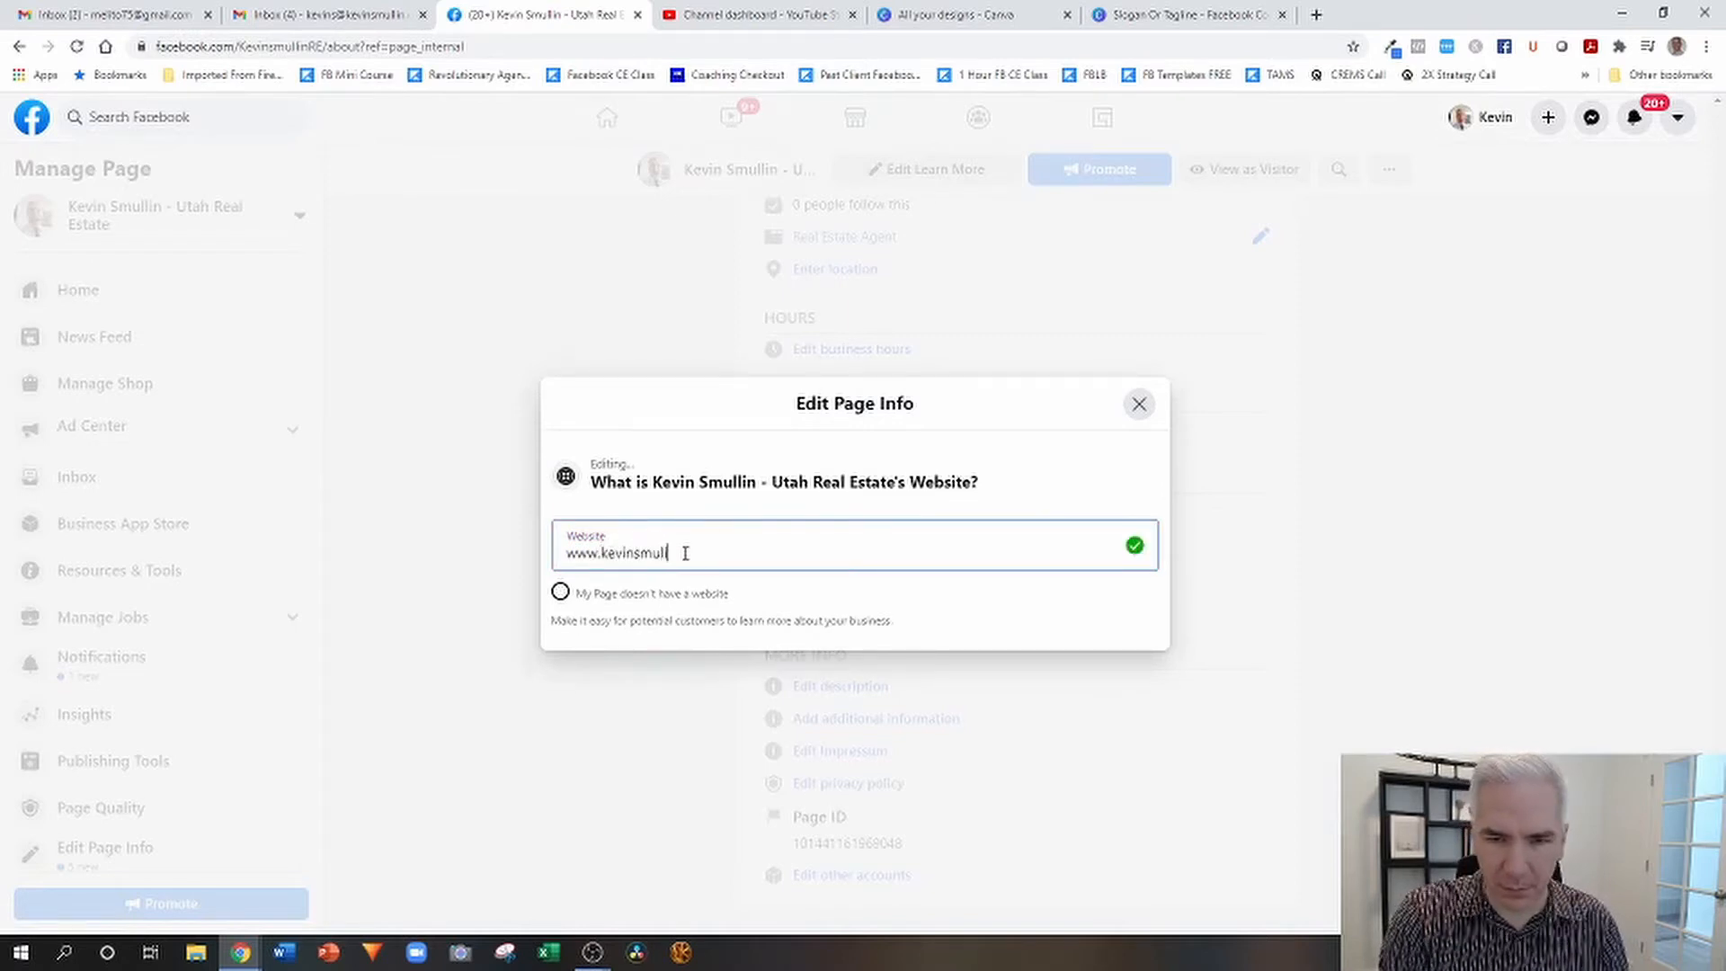
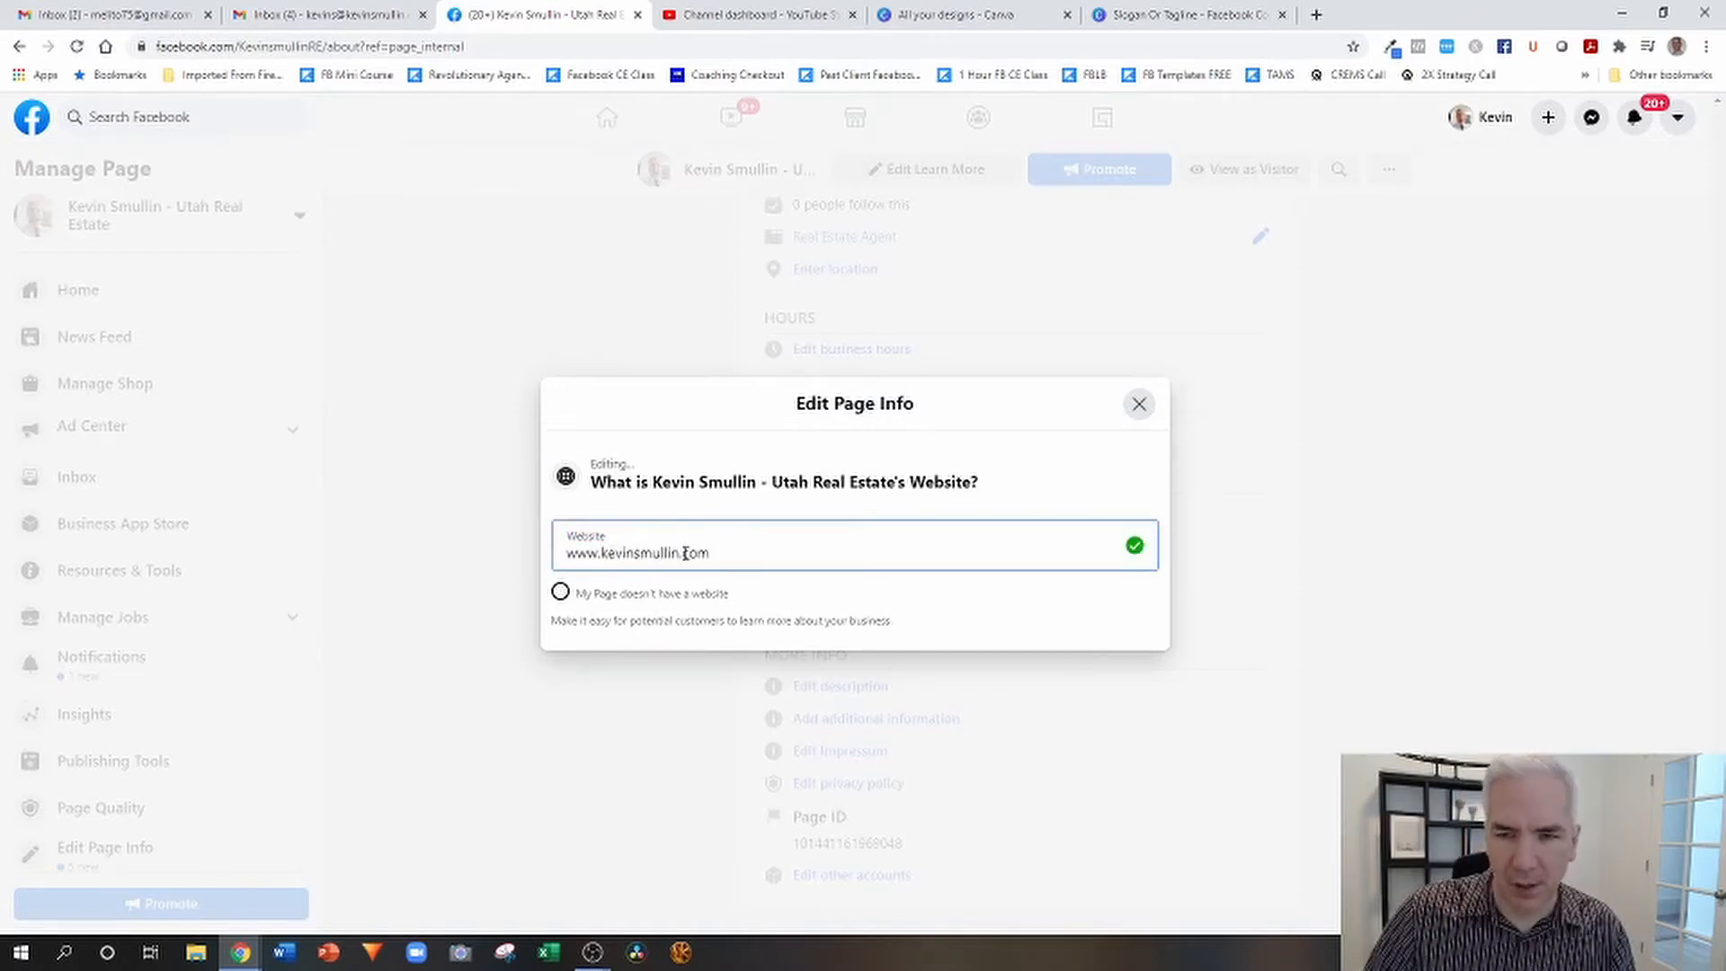
{"action": "left_click", "coordinate": [1019, 520]}
{"action": "left_click", "coordinate": [1138, 405]}
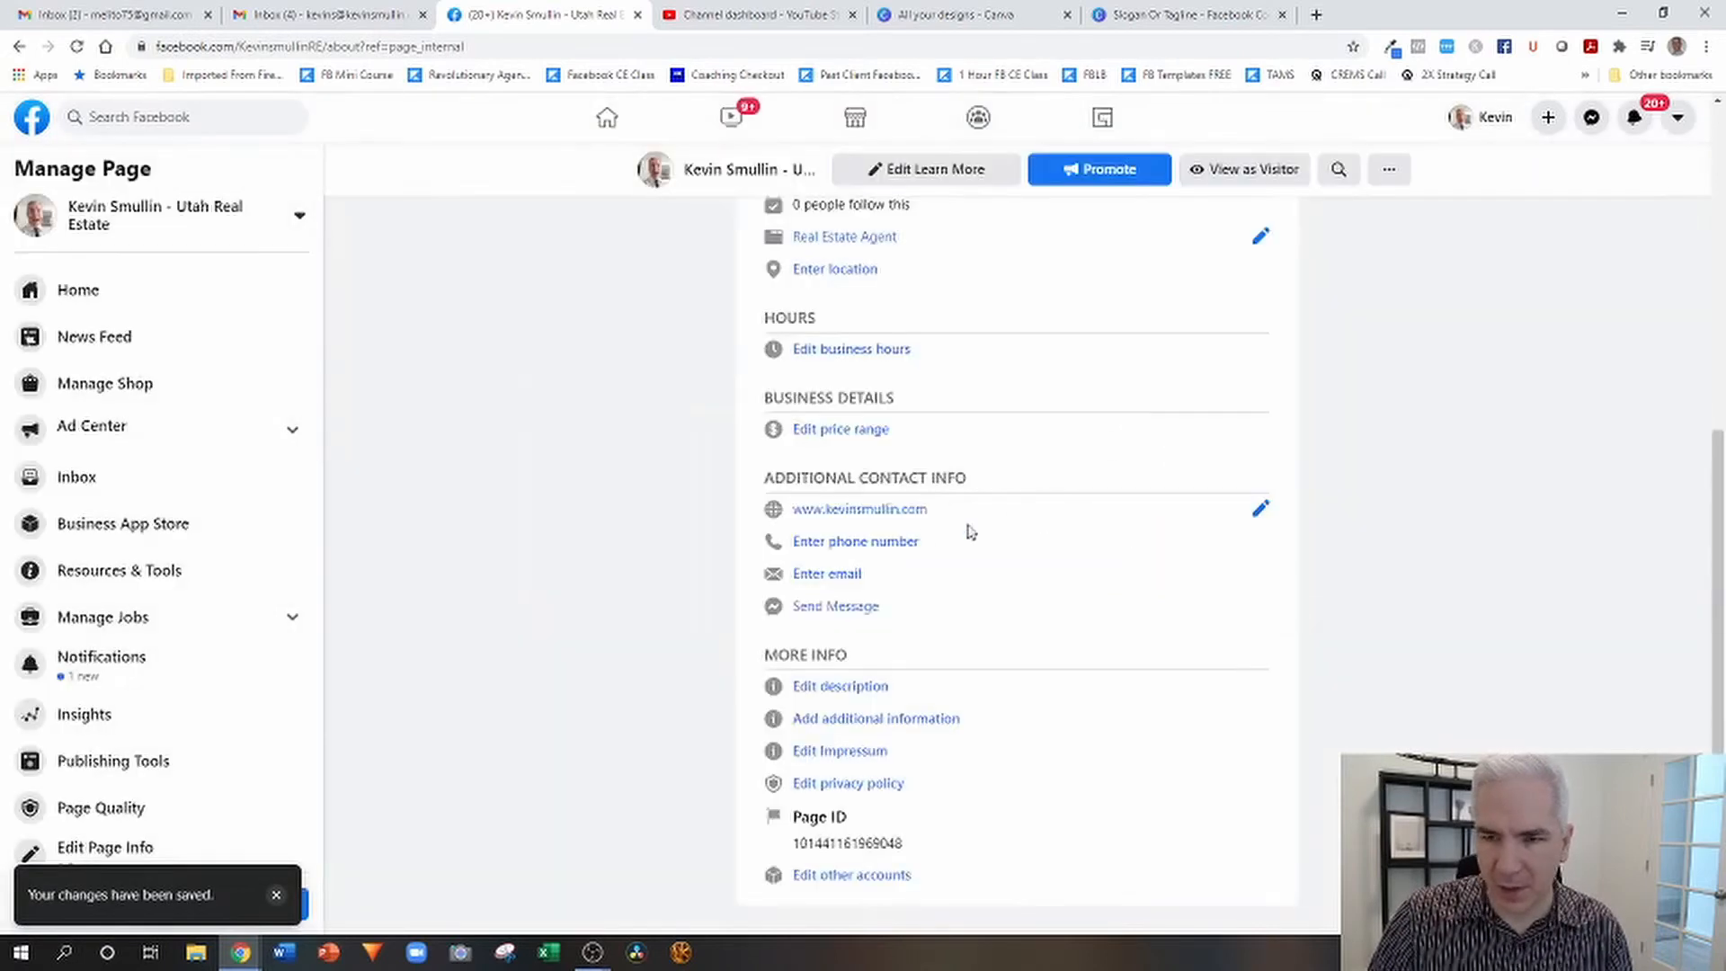
{"action": "left_click", "coordinate": [879, 544]}
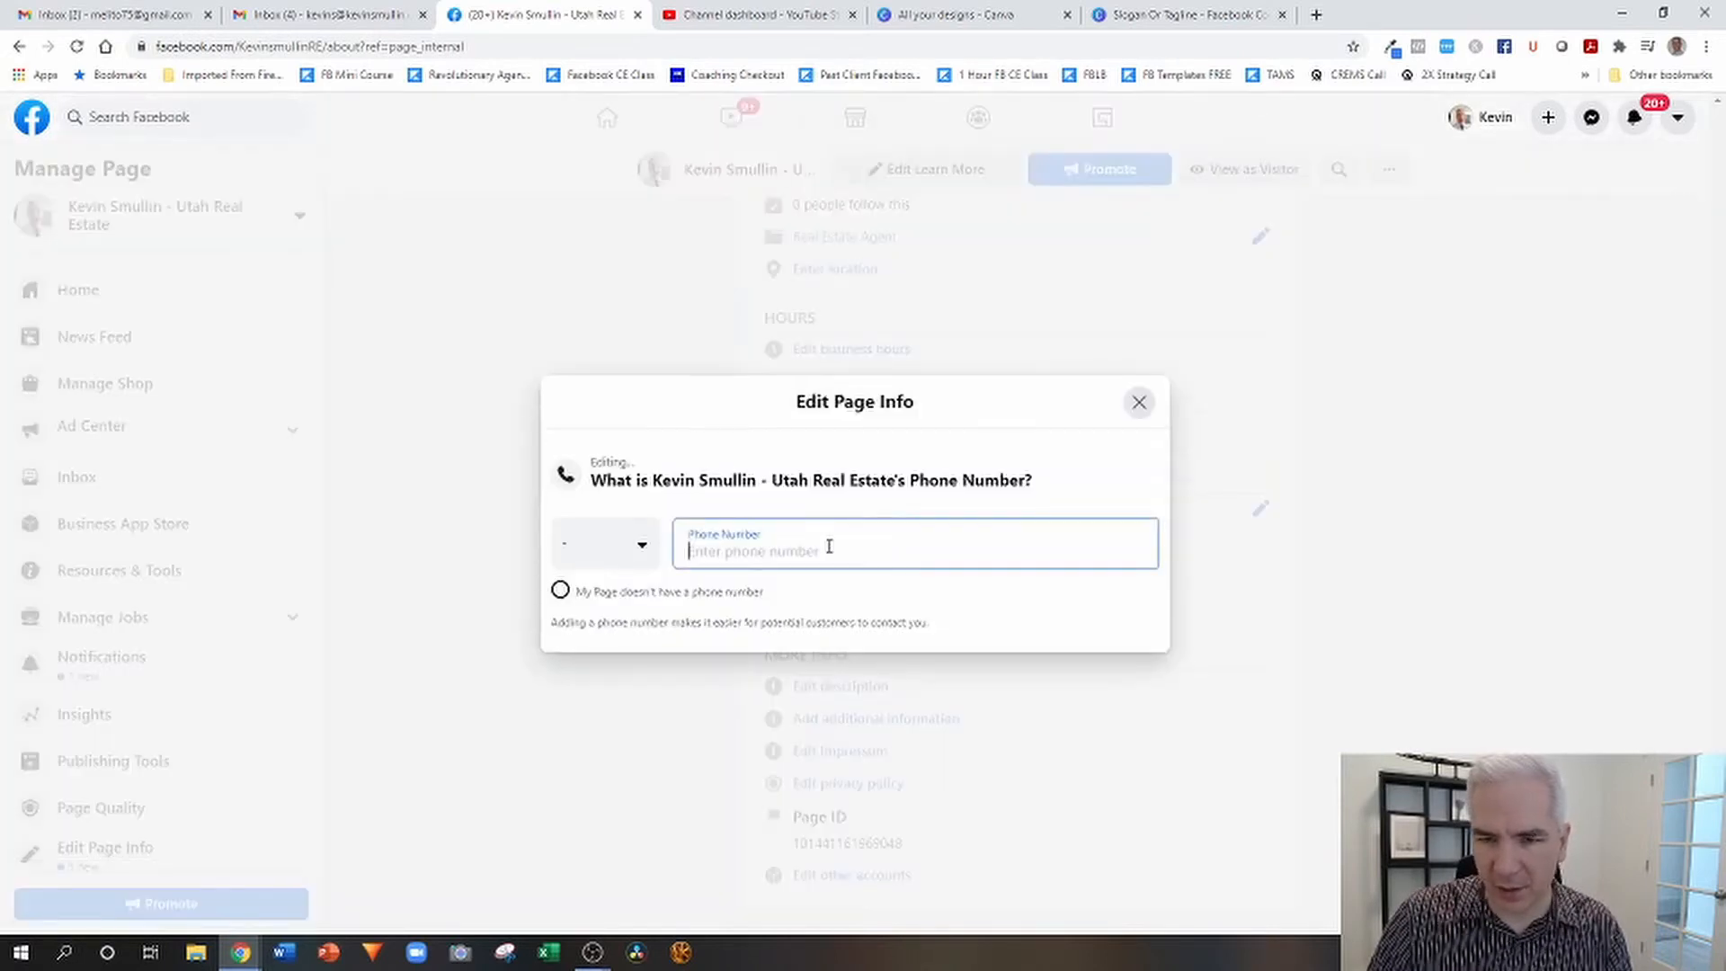
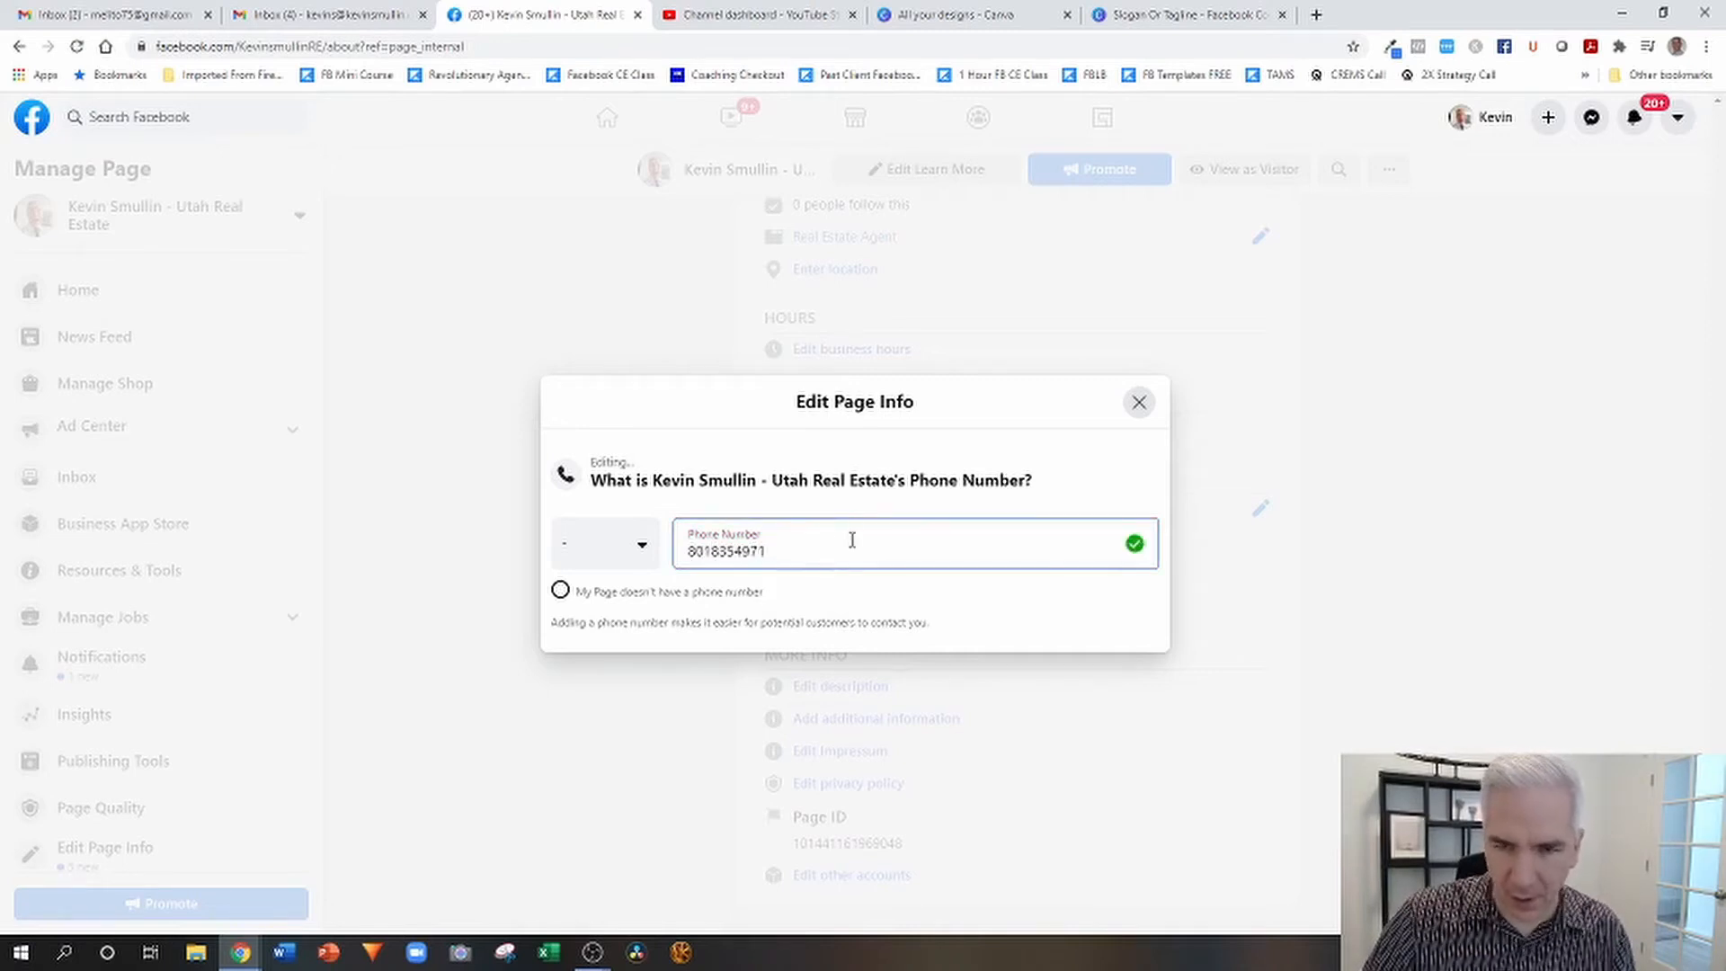
{"action": "left_click", "coordinate": [647, 551]}
{"action": "left_click", "coordinate": [676, 555]}
{"action": "left_click", "coordinate": [649, 562]}
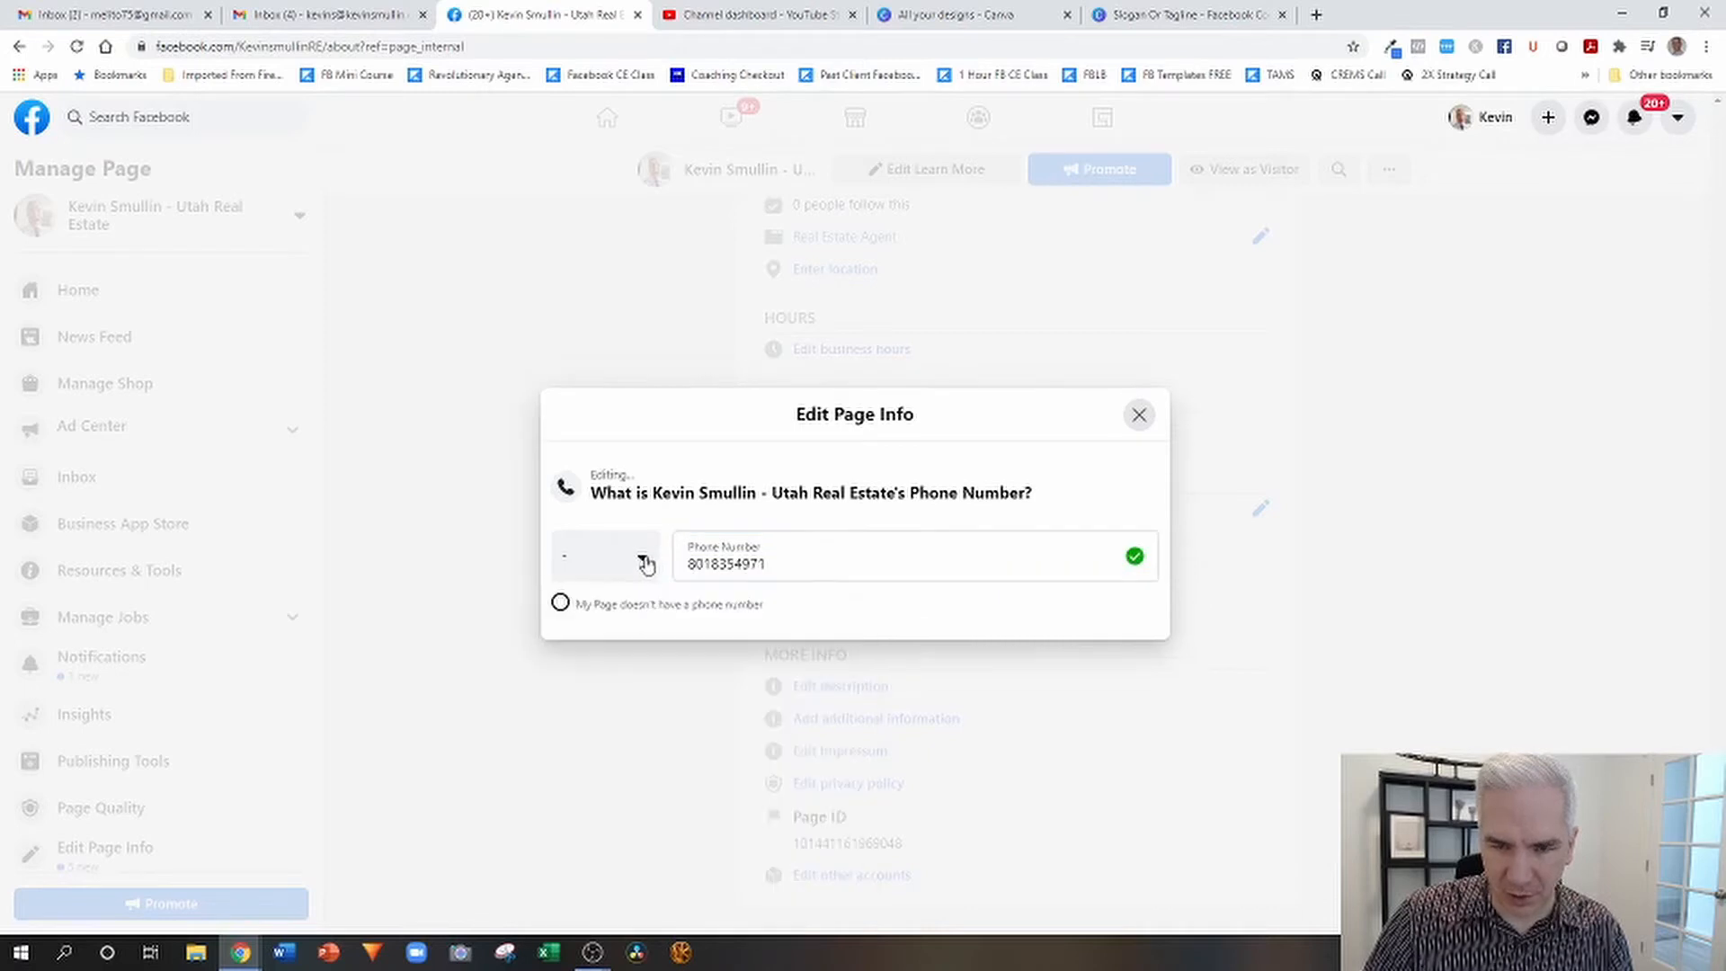
{"action": "left_click", "coordinate": [646, 563]}
{"action": "type", "text": "u"}
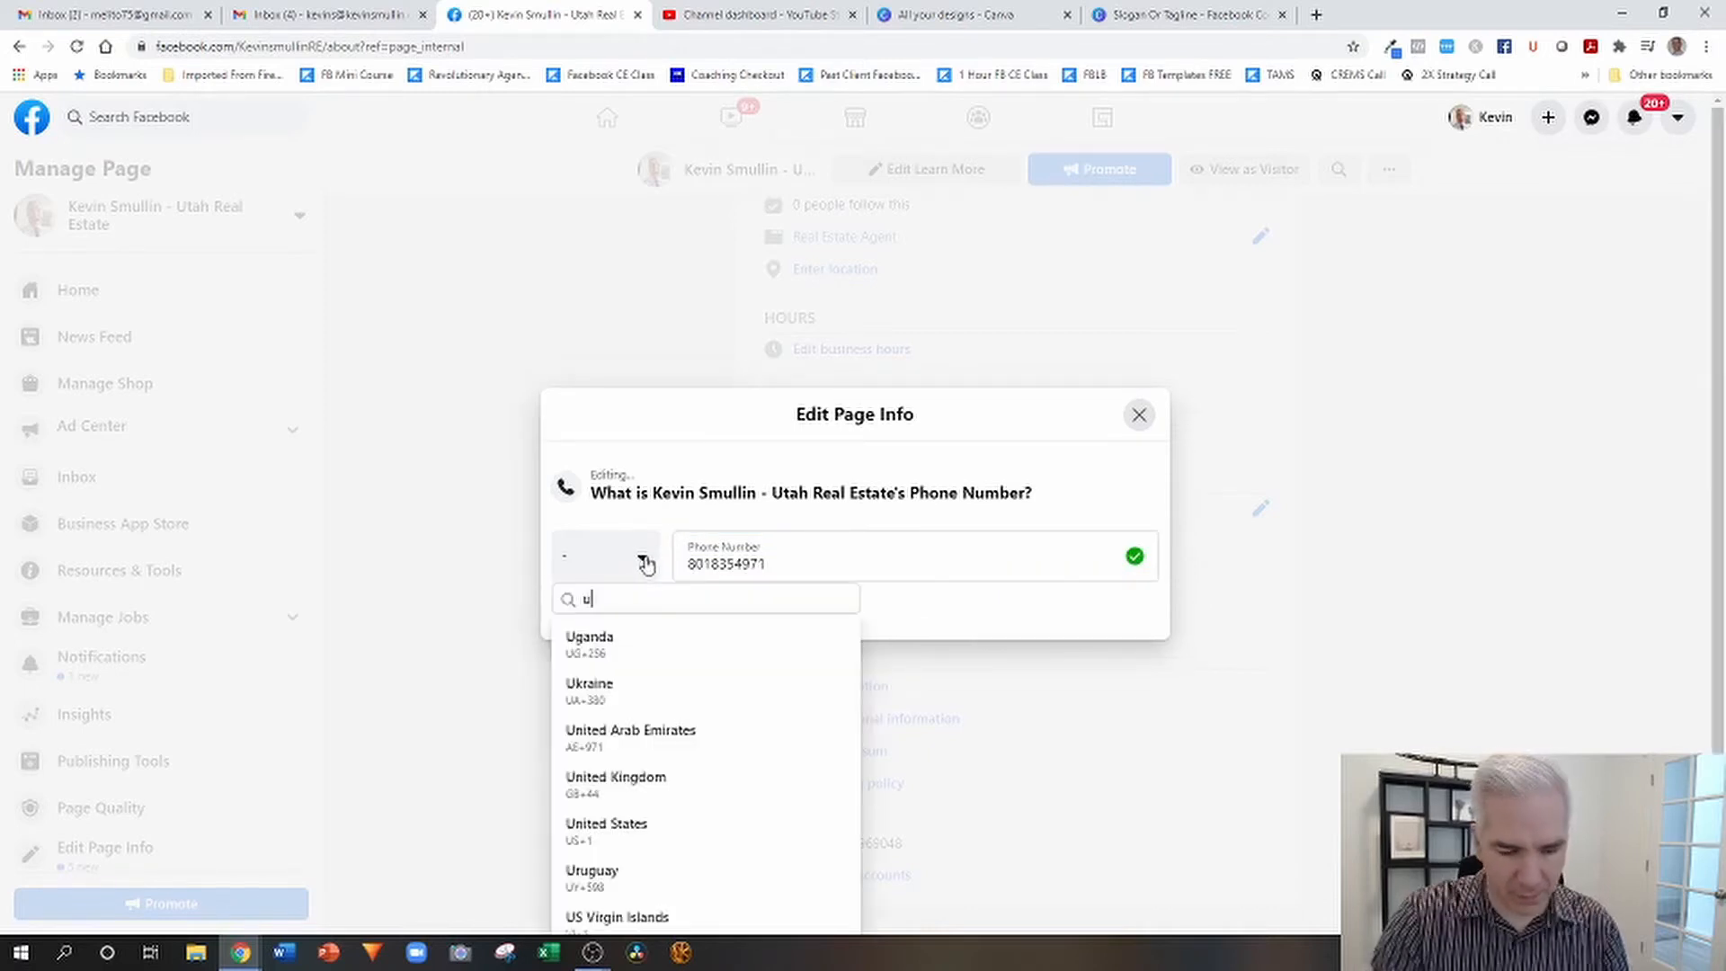
{"action": "type", "text": "n"}
{"action": "left_click", "coordinate": [614, 730]}
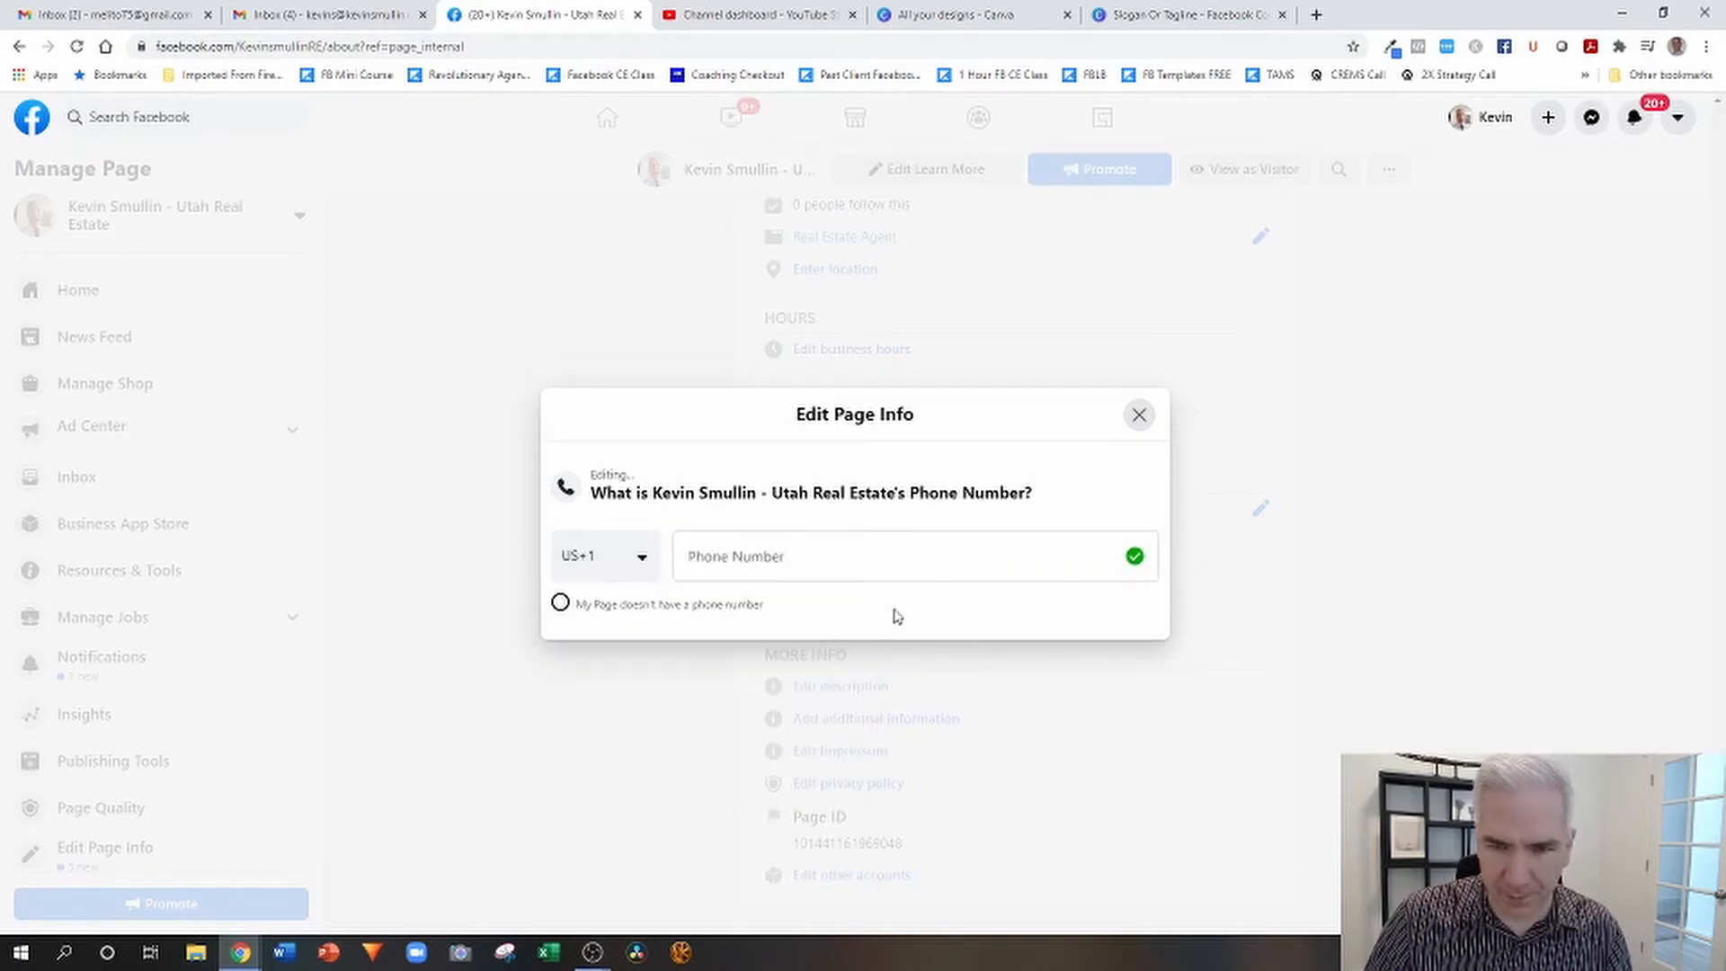
{"action": "left_click", "coordinate": [1139, 414]}
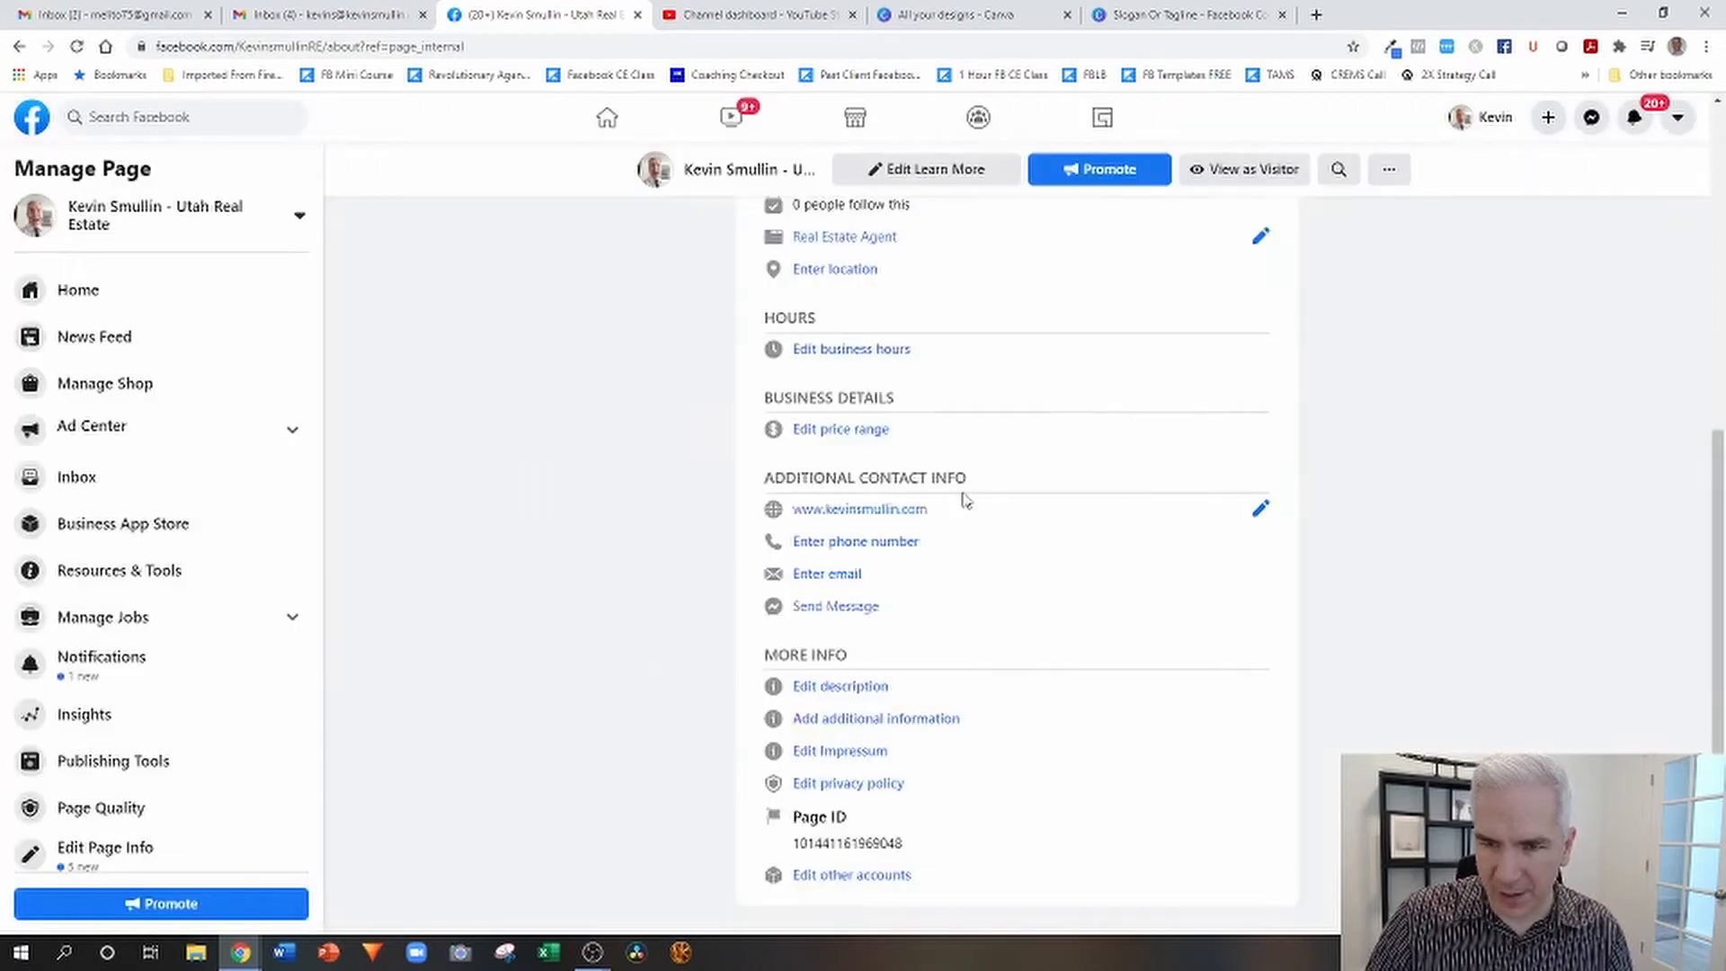
Set the page's phone country code to United States (US+1) and enter the agent's phone number.
{"action": "left_click", "coordinate": [879, 543]}
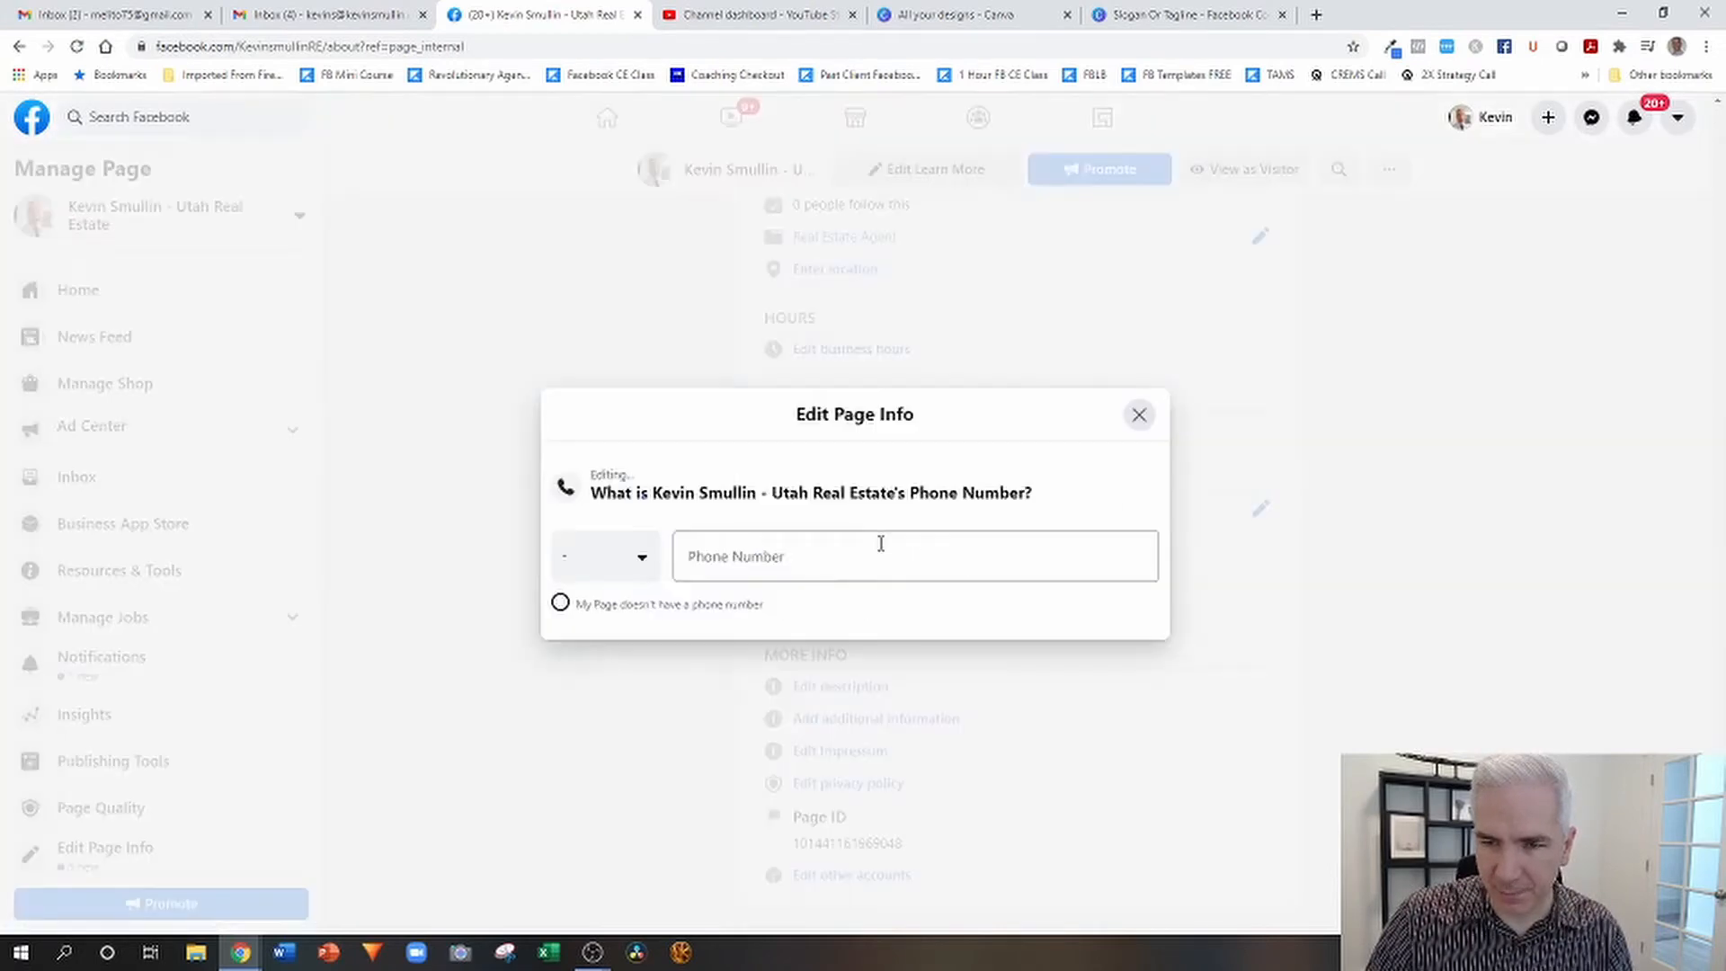
{"action": "left_click", "coordinate": [639, 576]}
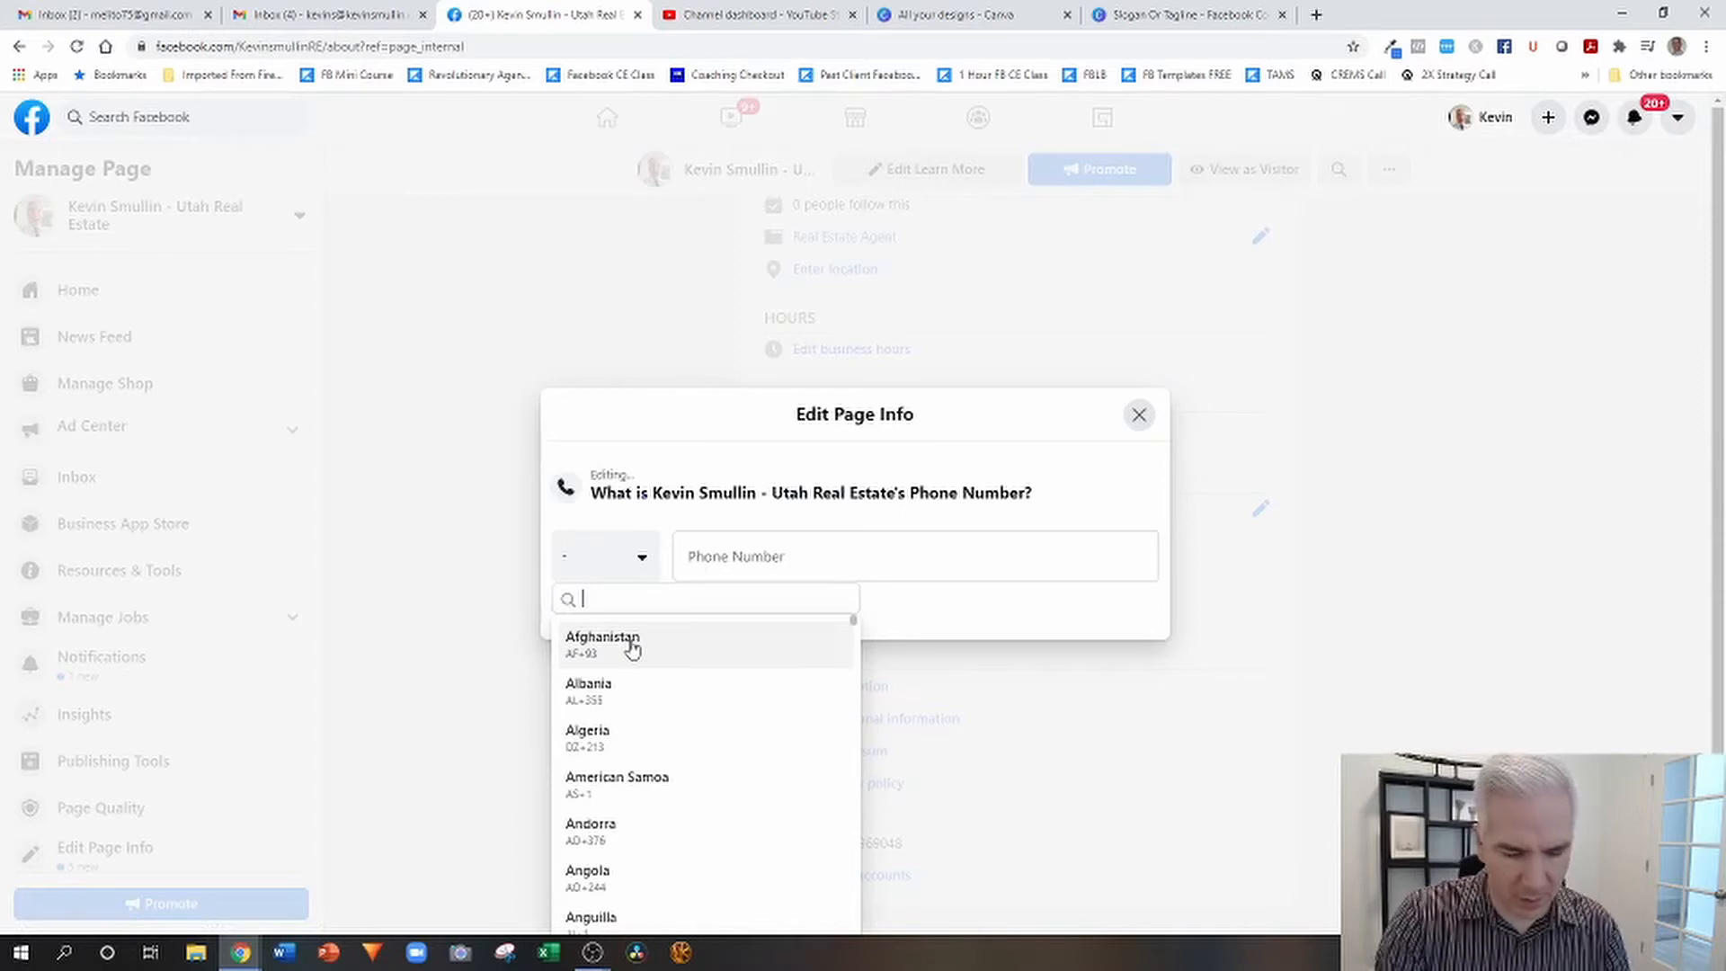
{"action": "type", "text": "uni"}
{"action": "left_click", "coordinate": [629, 732]}
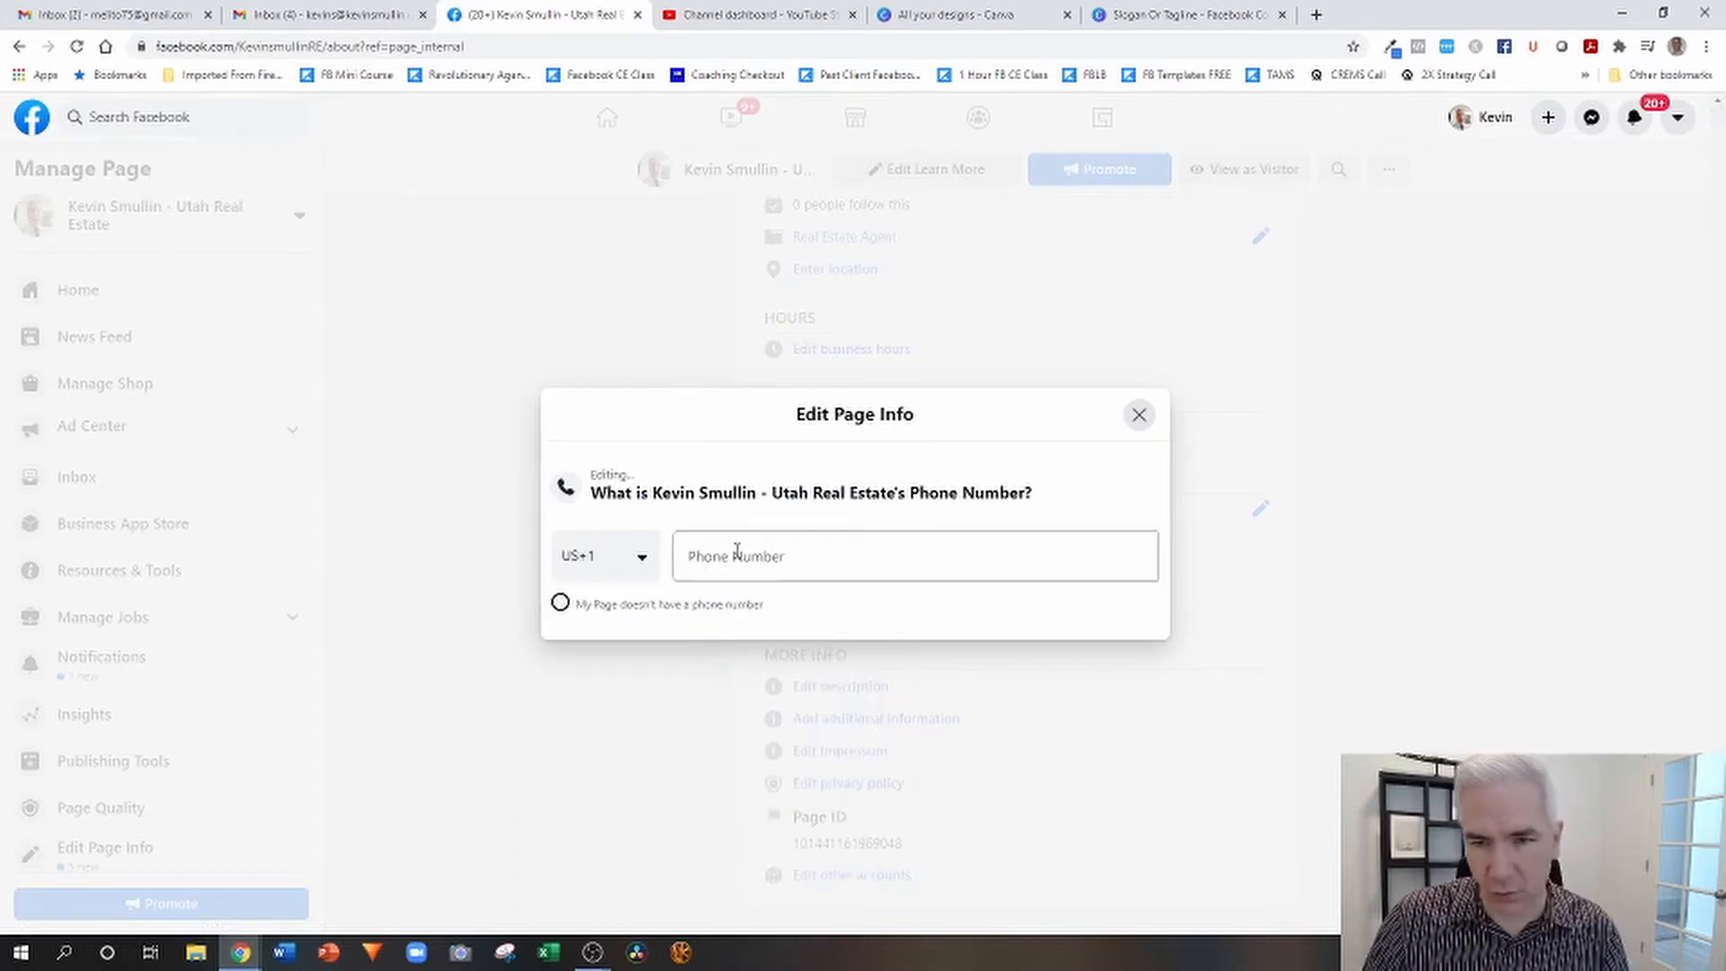
{"action": "left_click", "coordinate": [734, 559]}
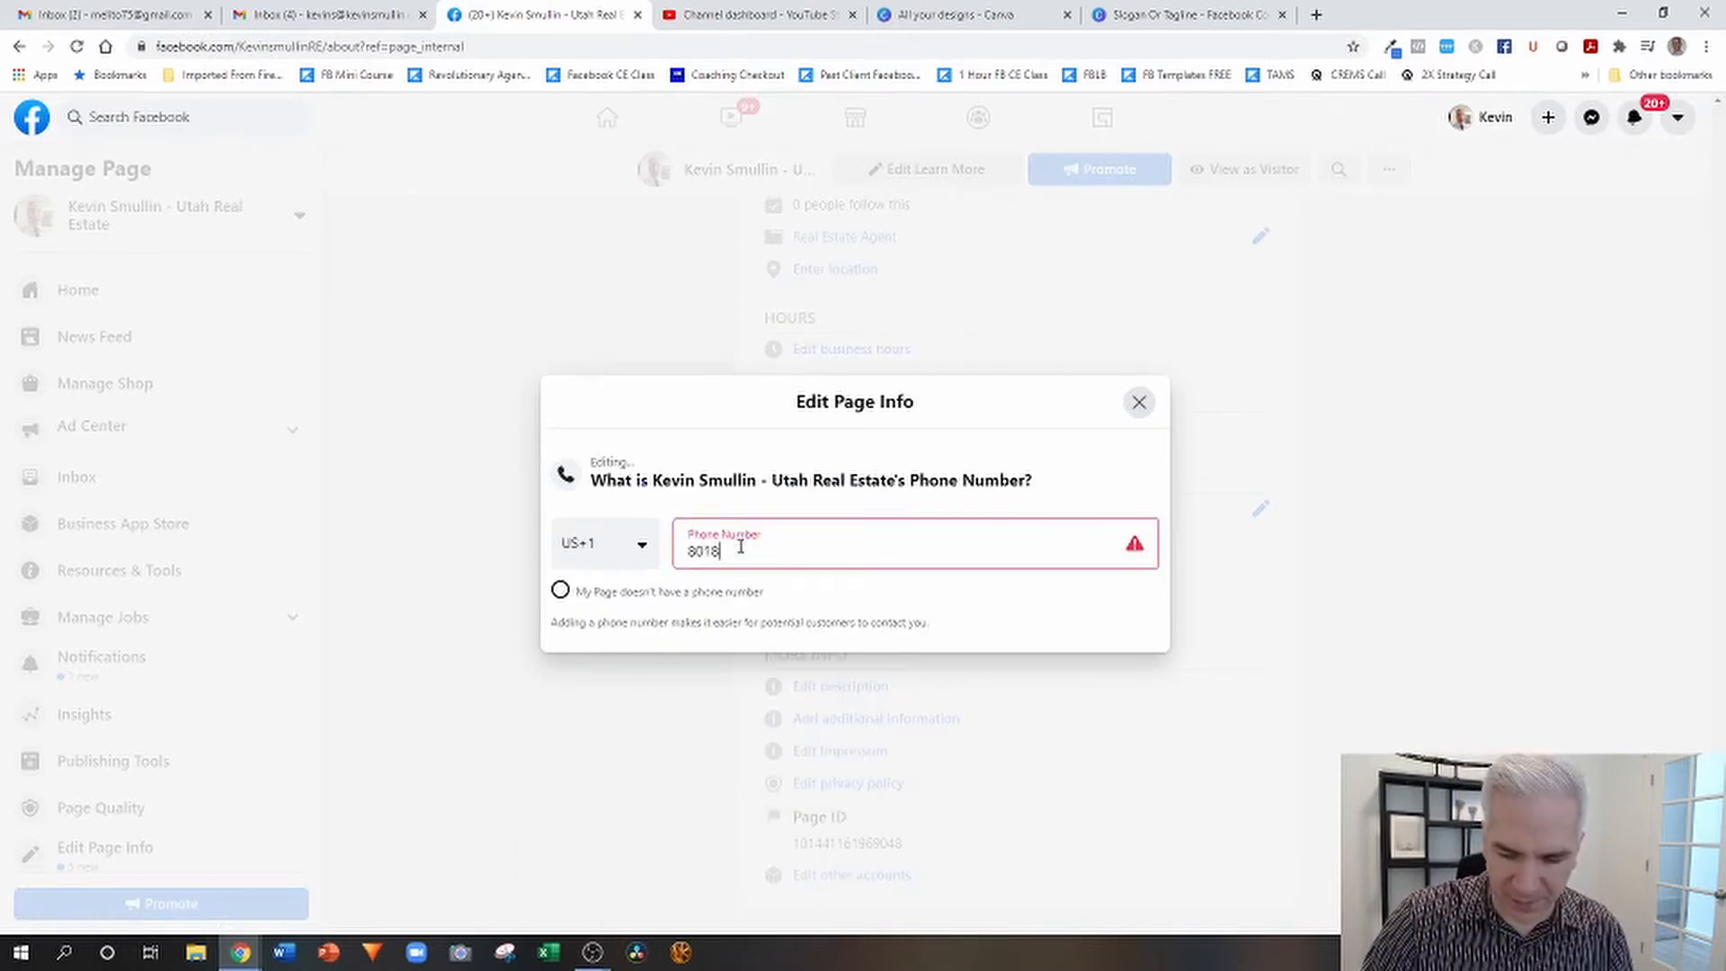
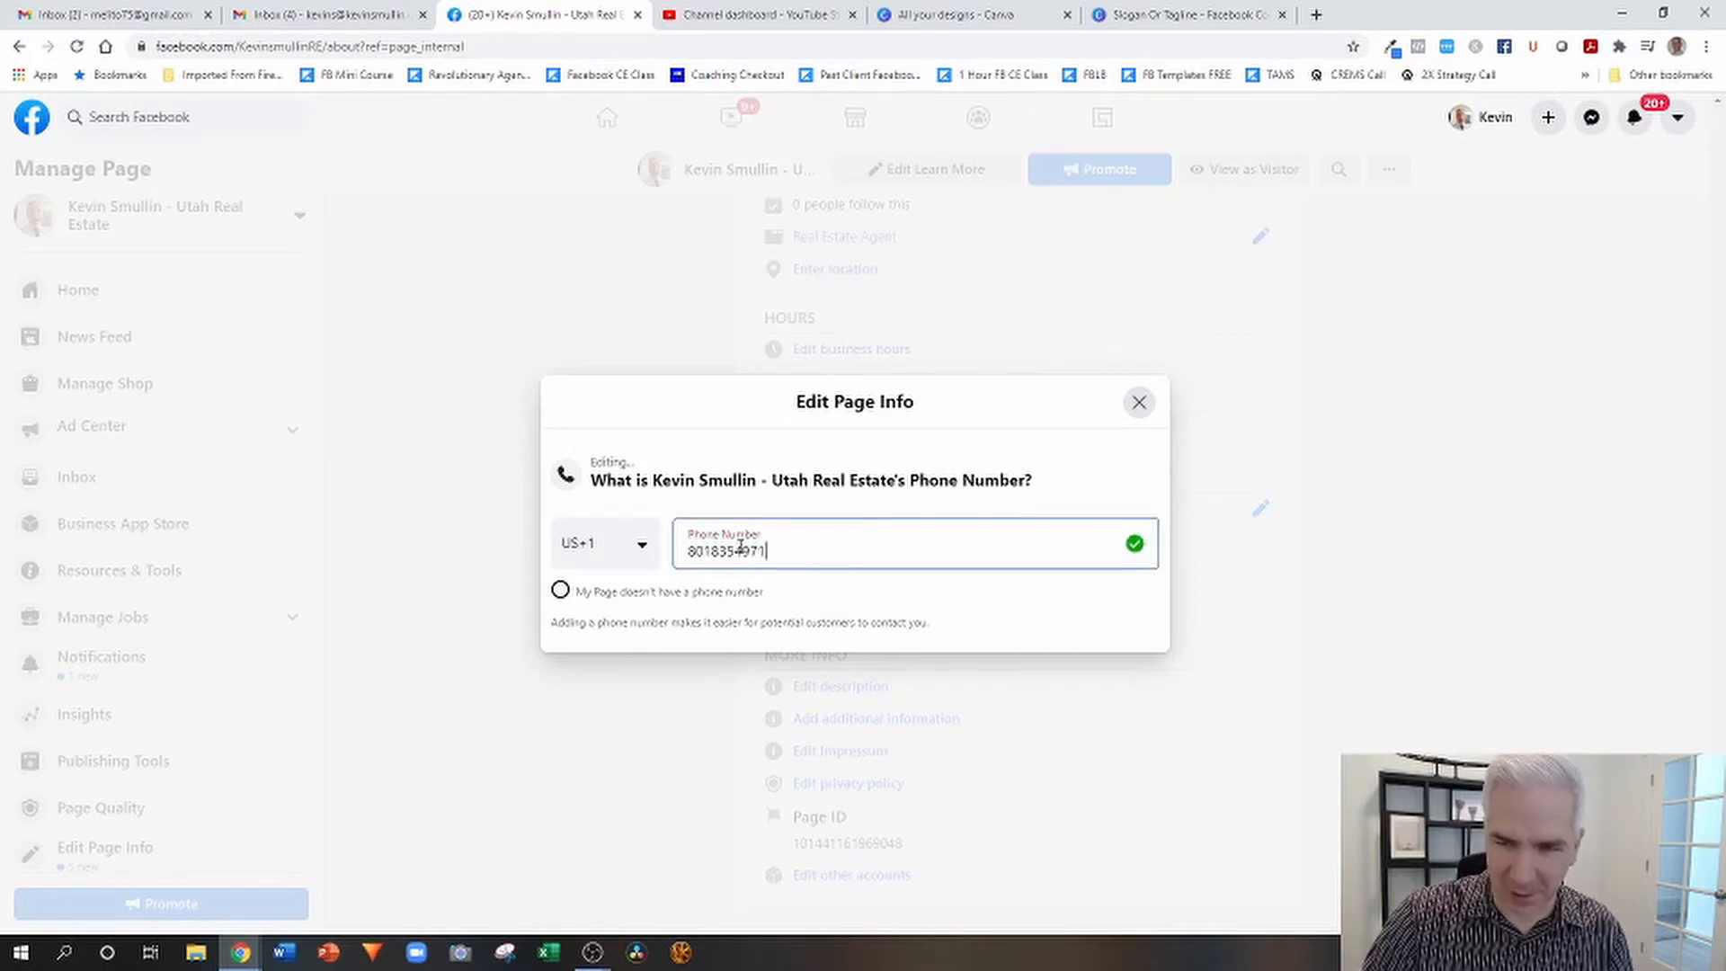
{"action": "key", "text": "Tab"}
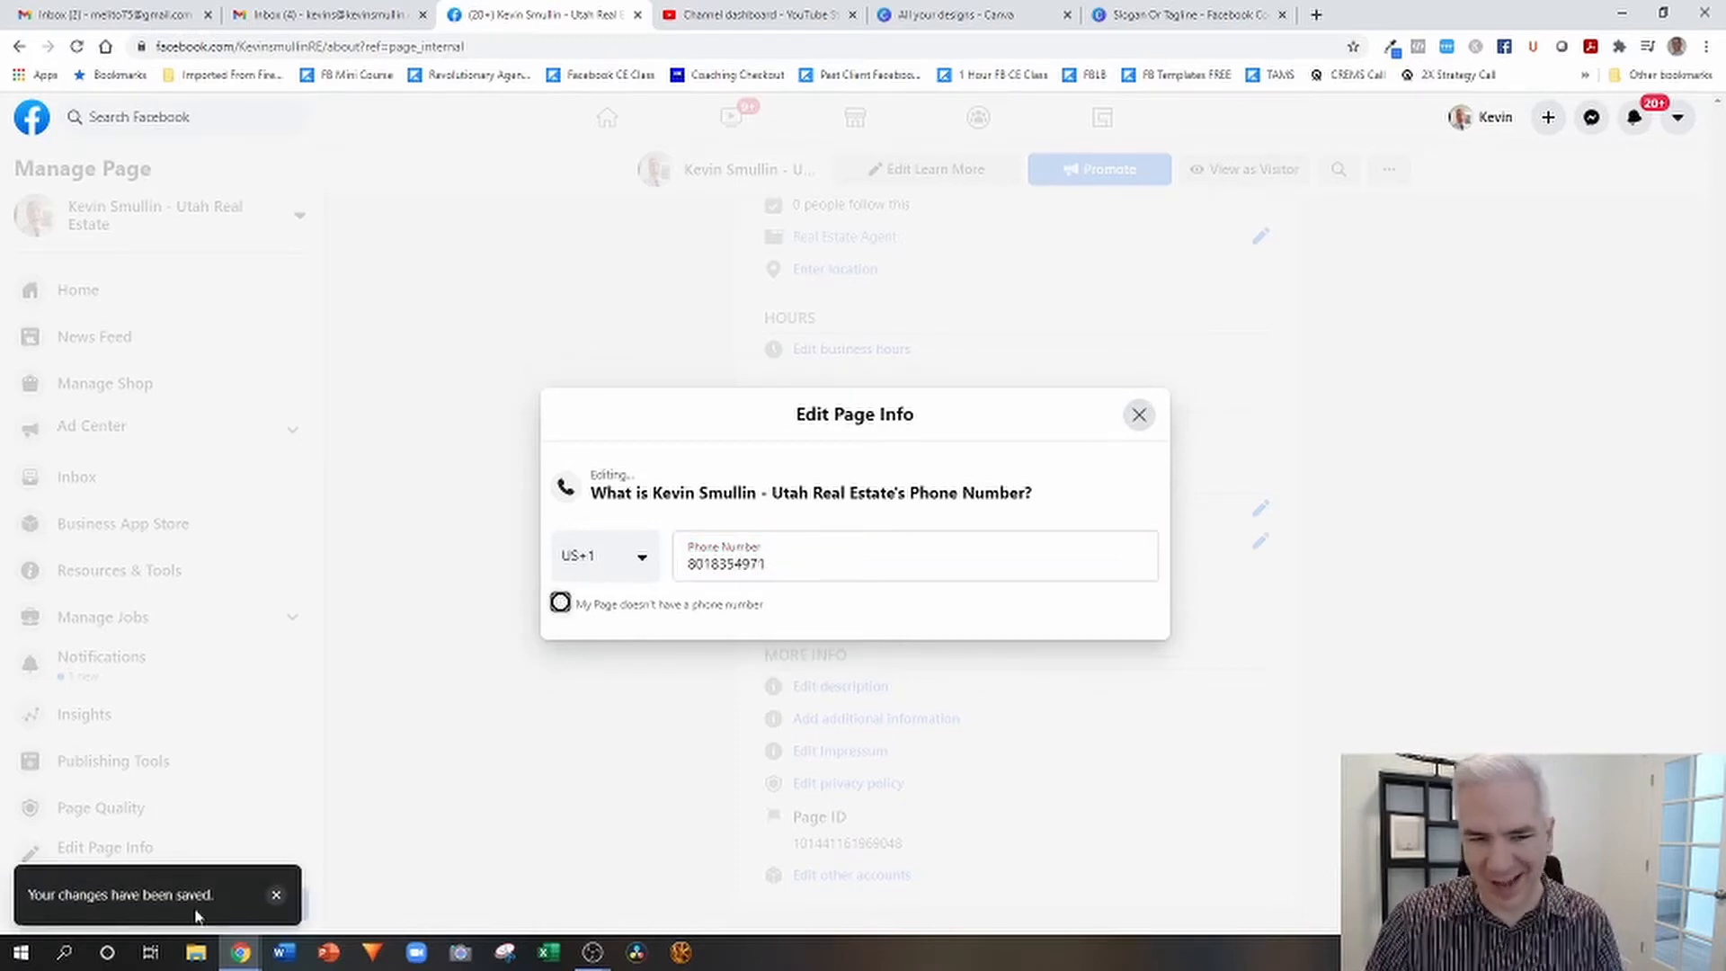
{"action": "left_click", "coordinate": [1138, 415]}
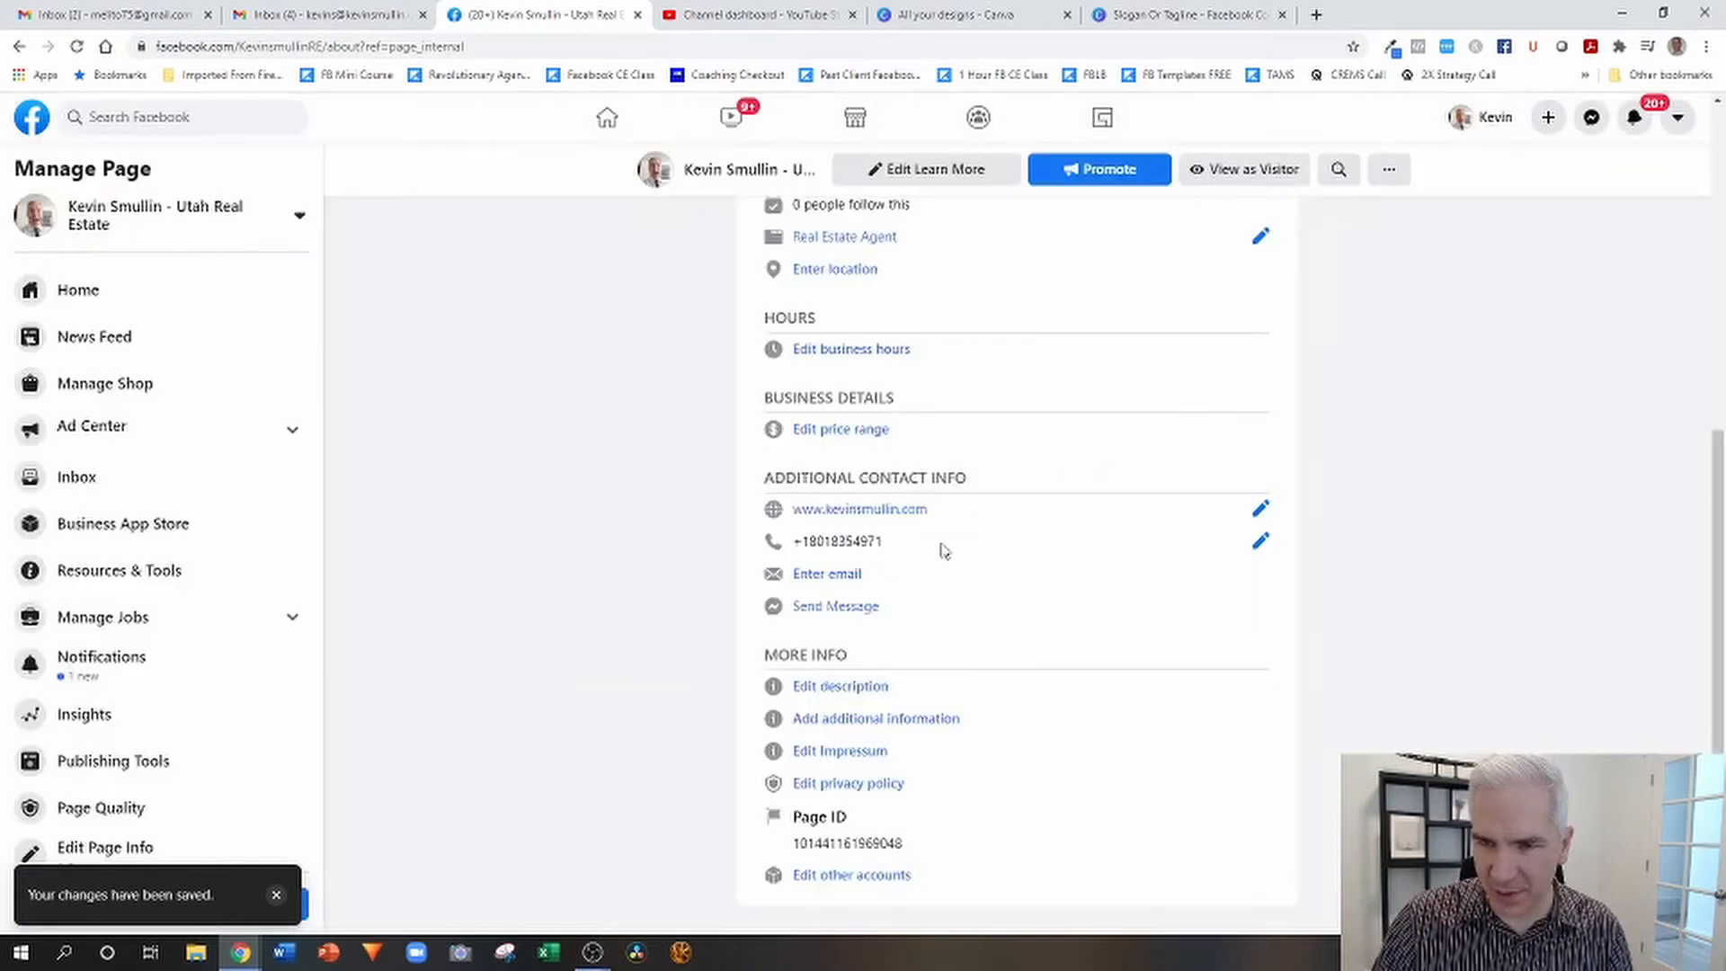
Enter the agent's business e-mail address in the page's contact info and close the editor.
{"action": "left_click", "coordinate": [832, 576]}
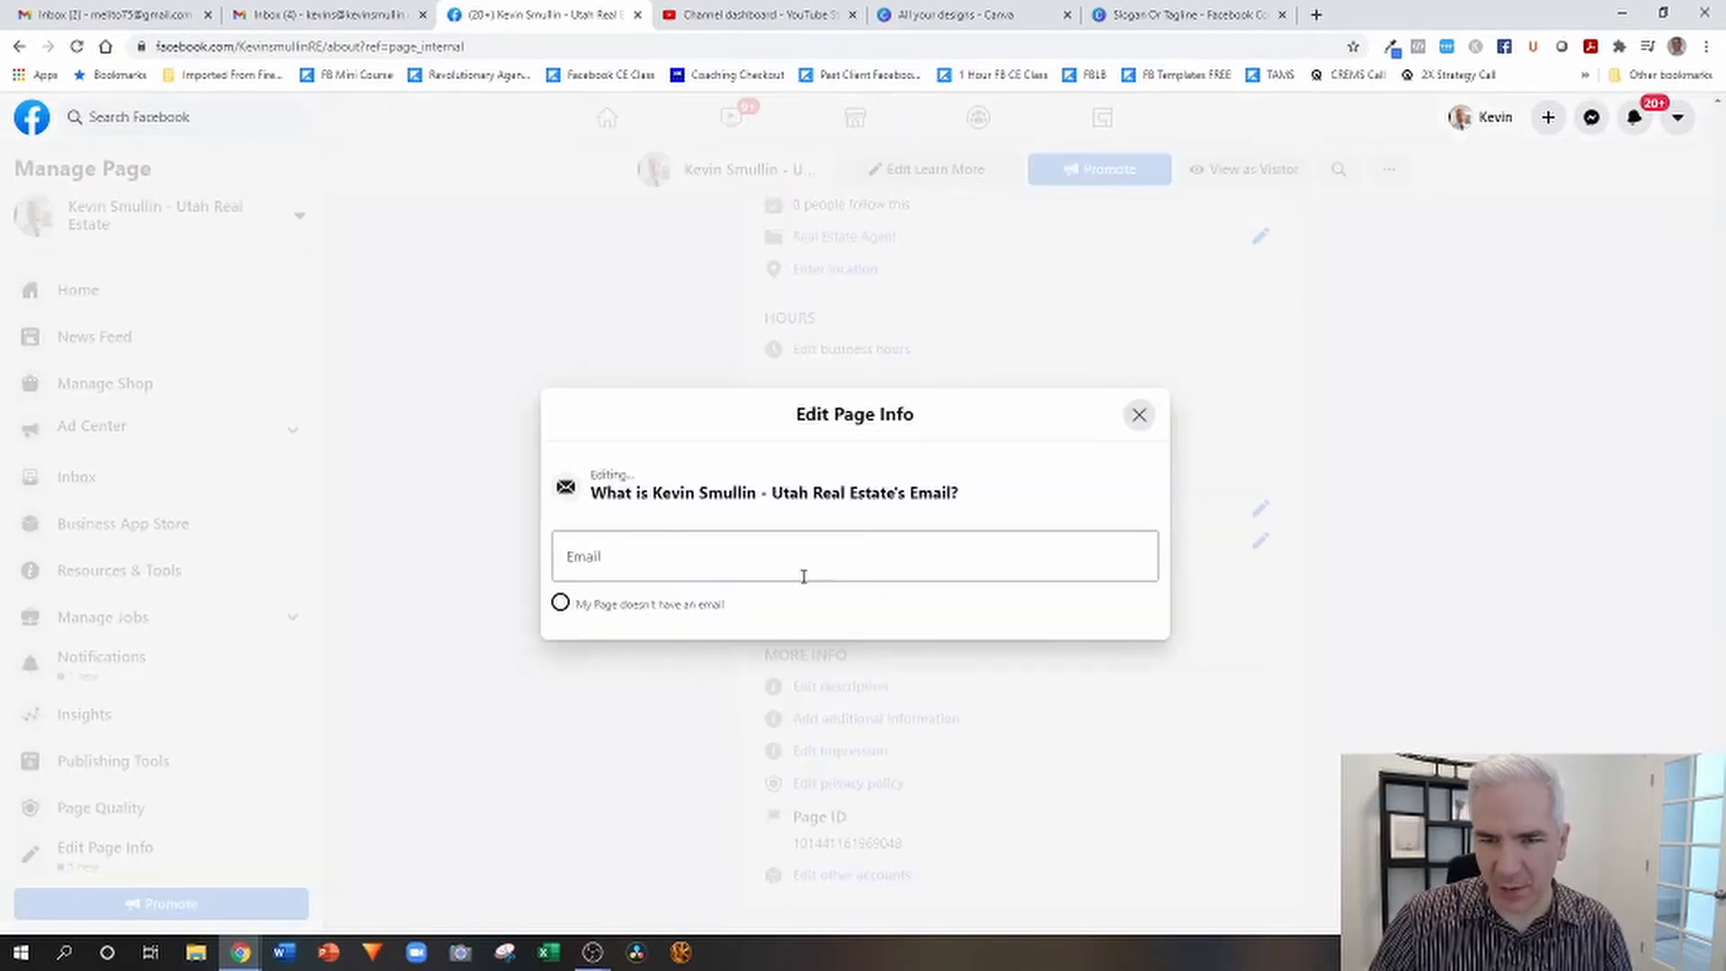
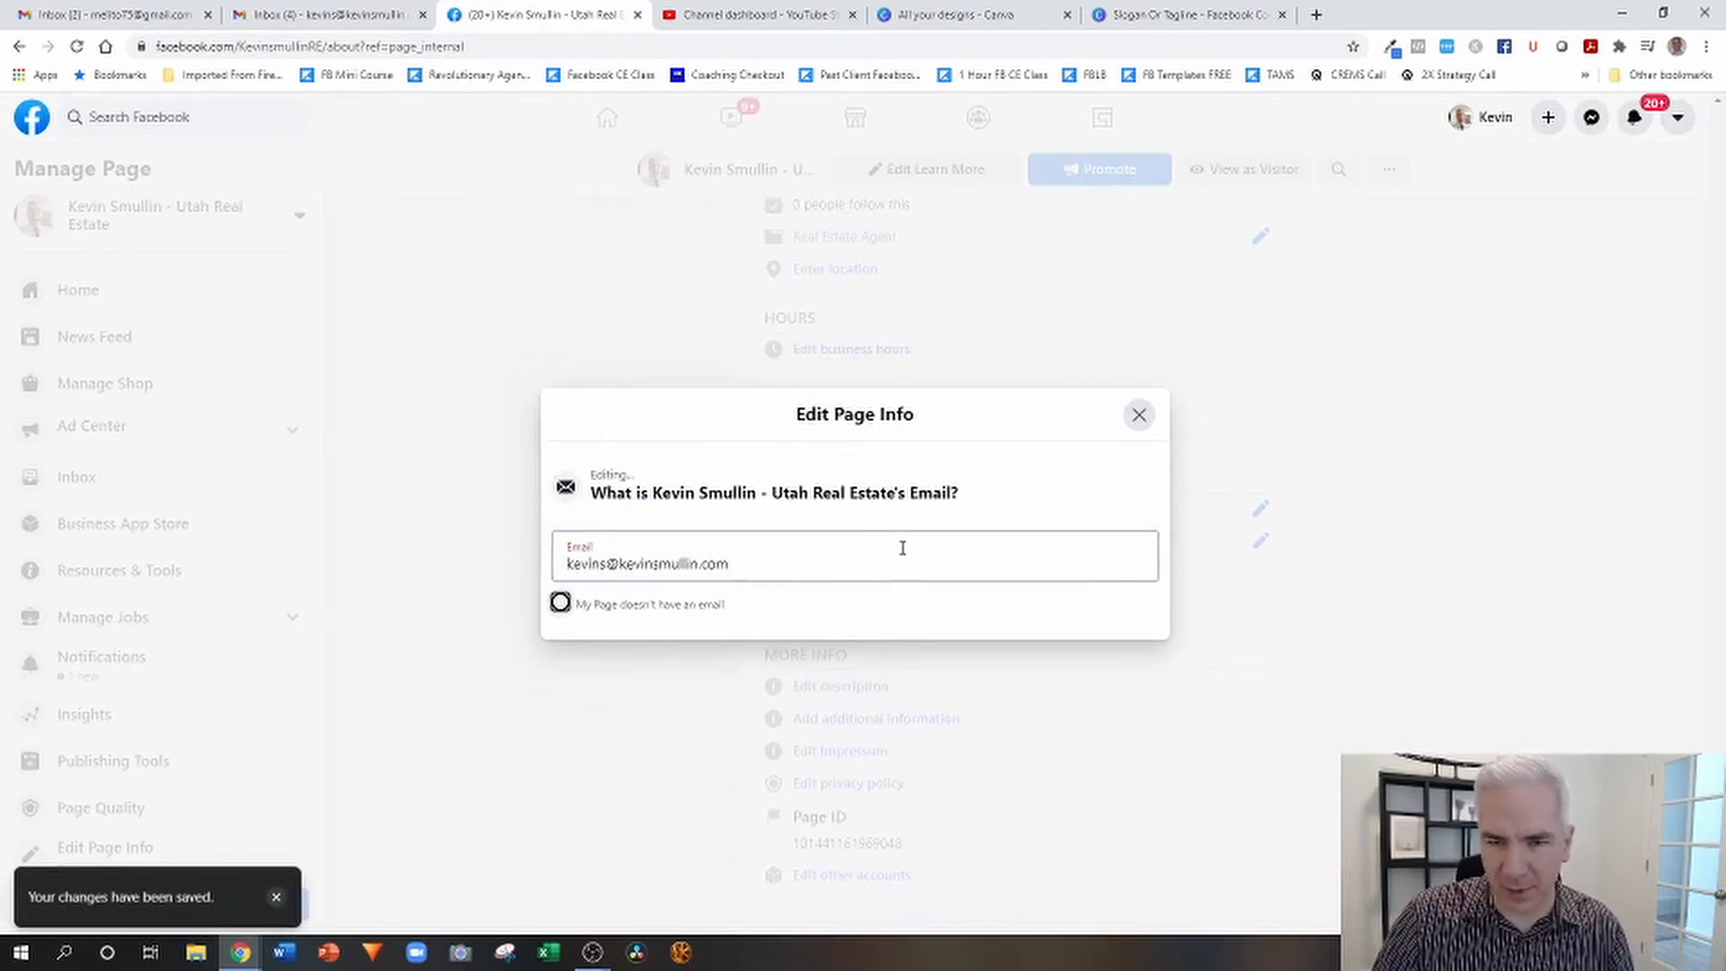
{"action": "left_click", "coordinate": [1139, 415]}
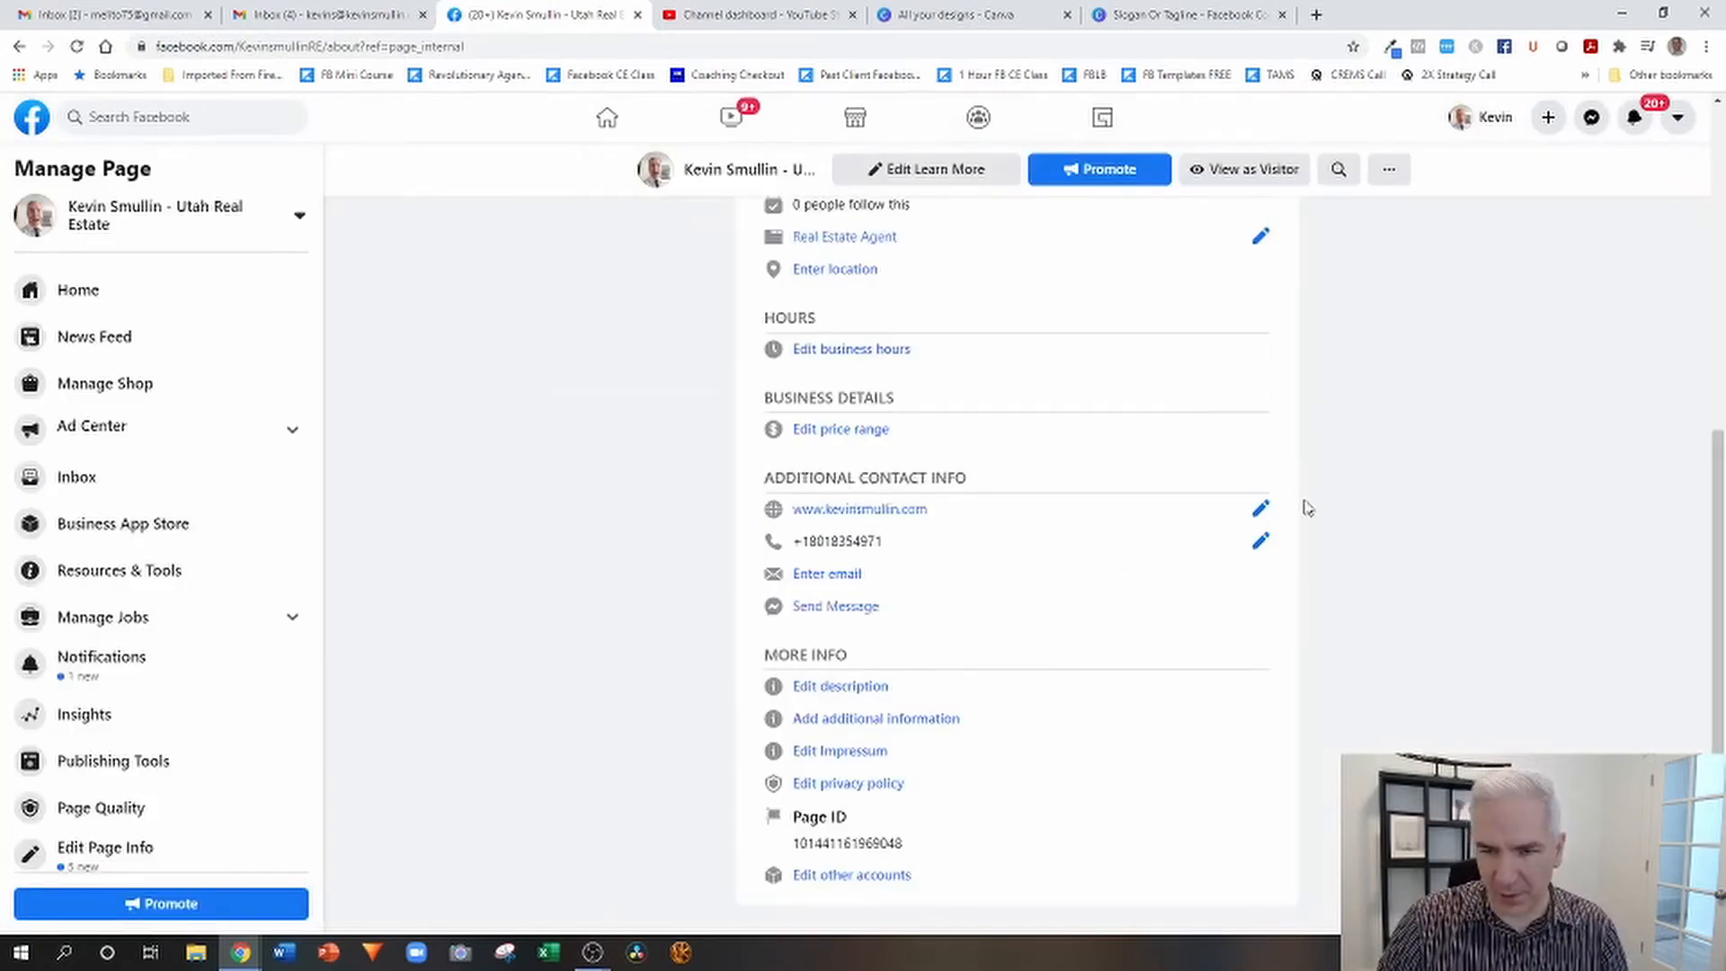
Start the page's description with "I work with first-time homebuyers who don't have the money for the down payment. I show them".
{"action": "left_click", "coordinate": [868, 693]}
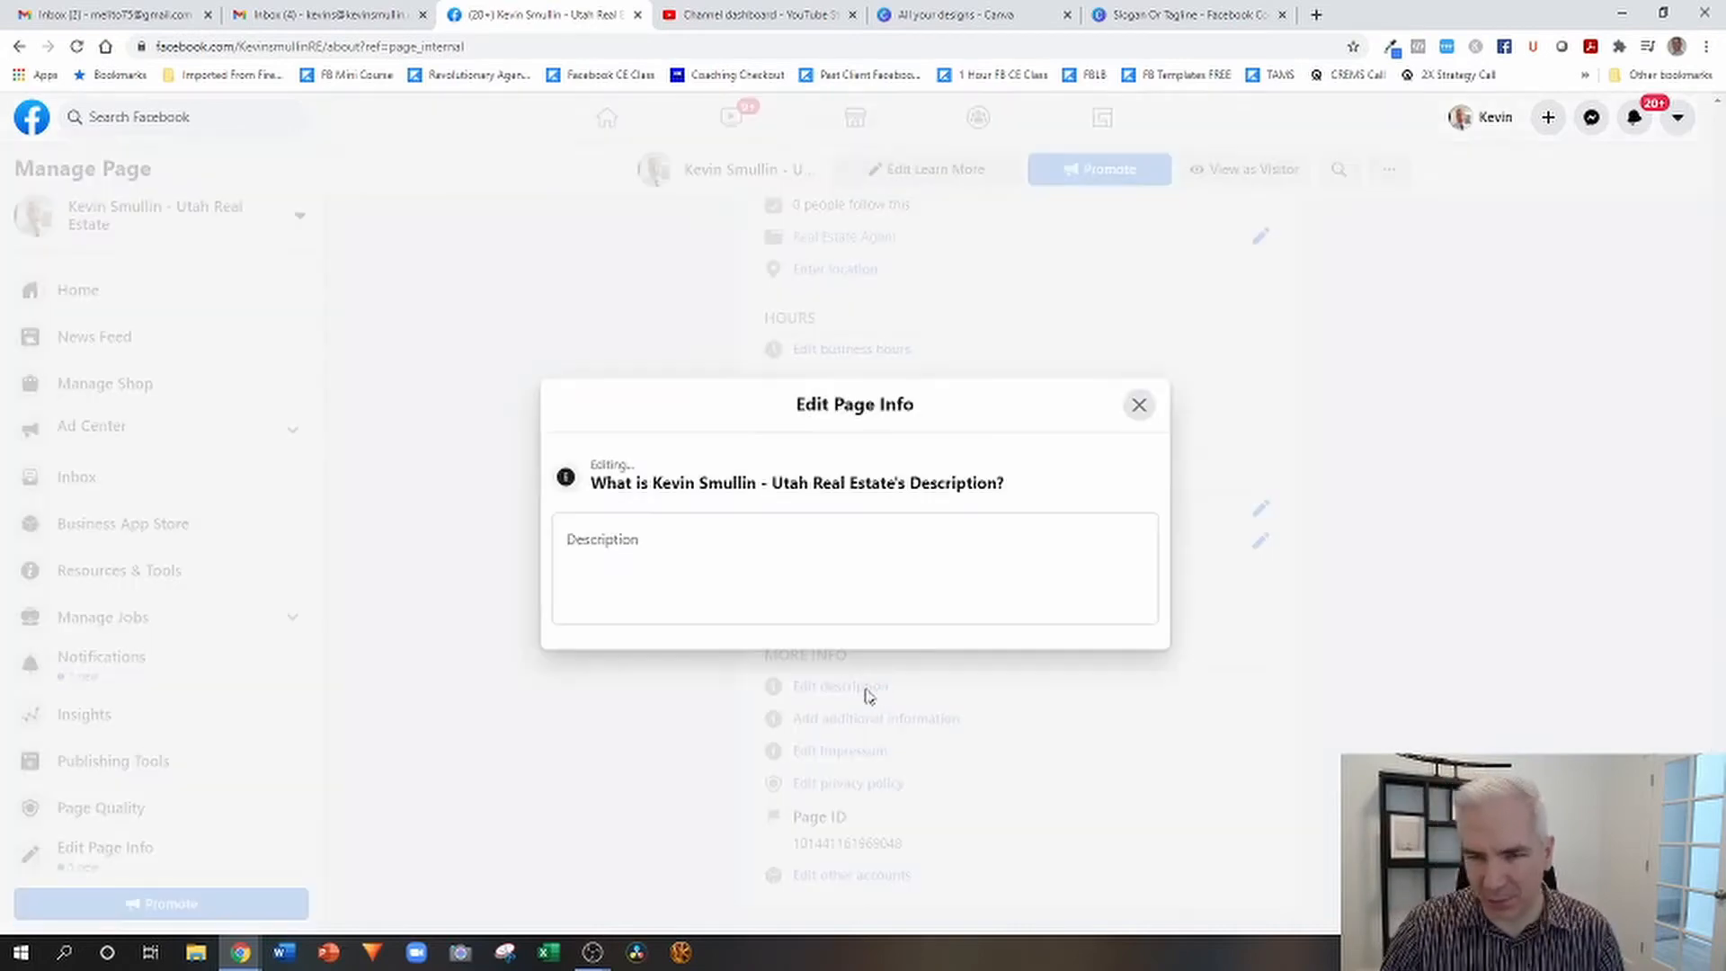
{"action": "left_click", "coordinate": [797, 547]}
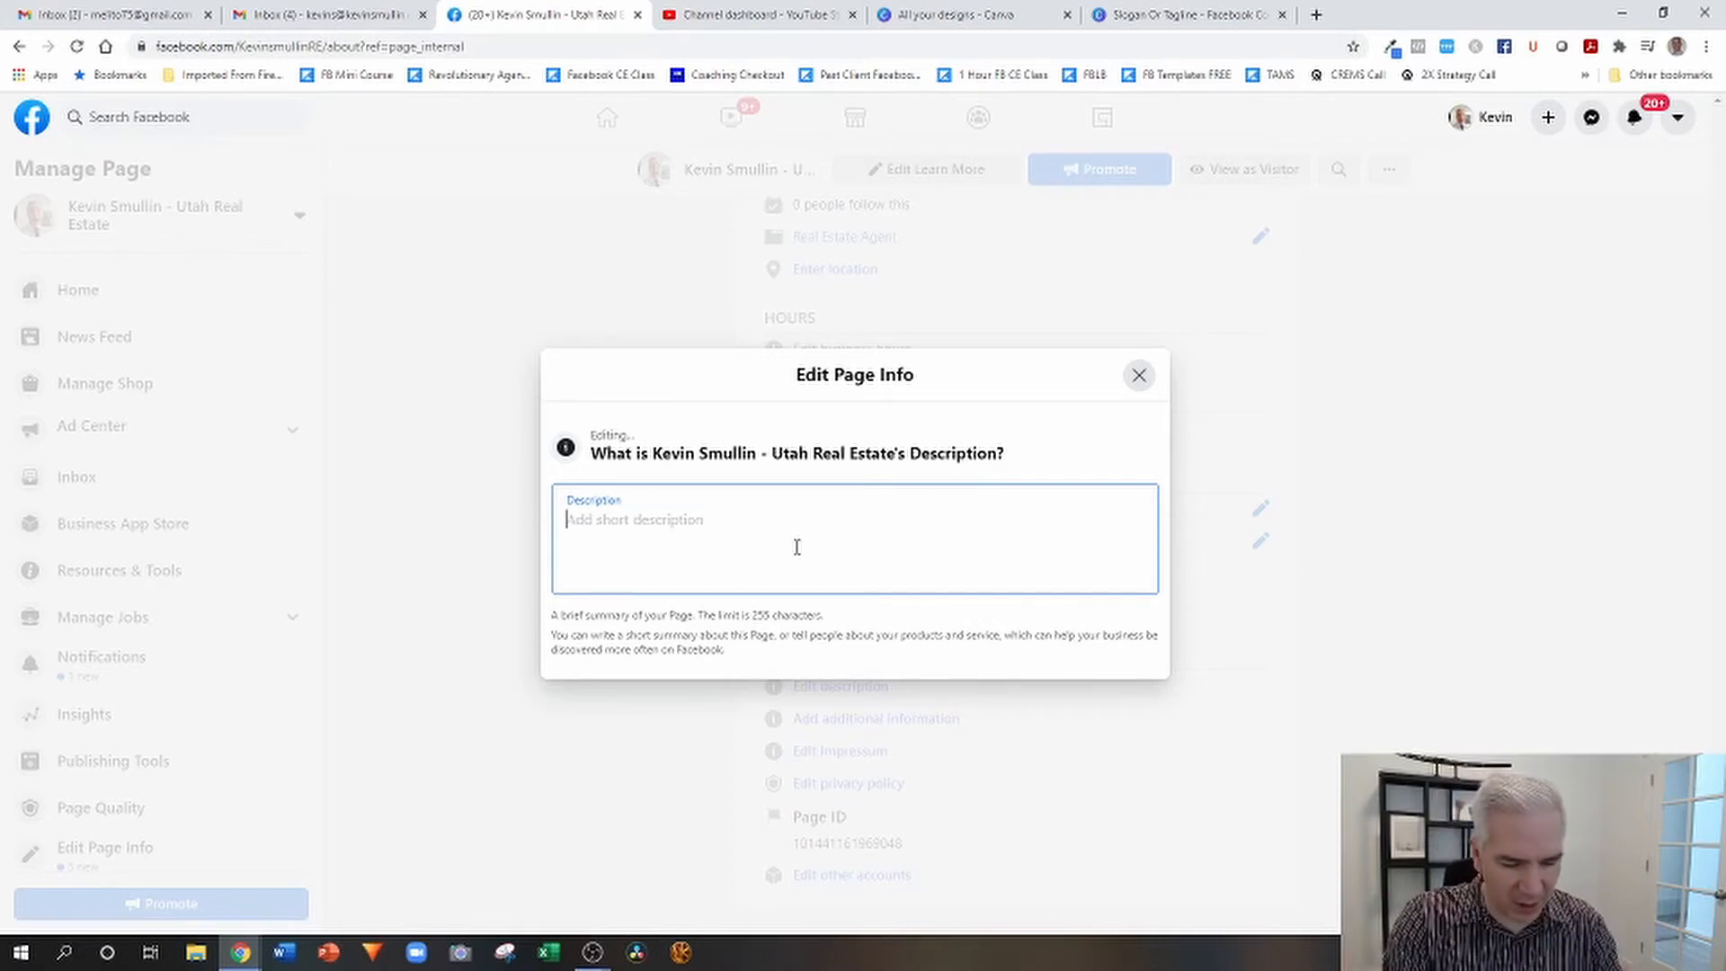
{"action": "type", "text": "I"}
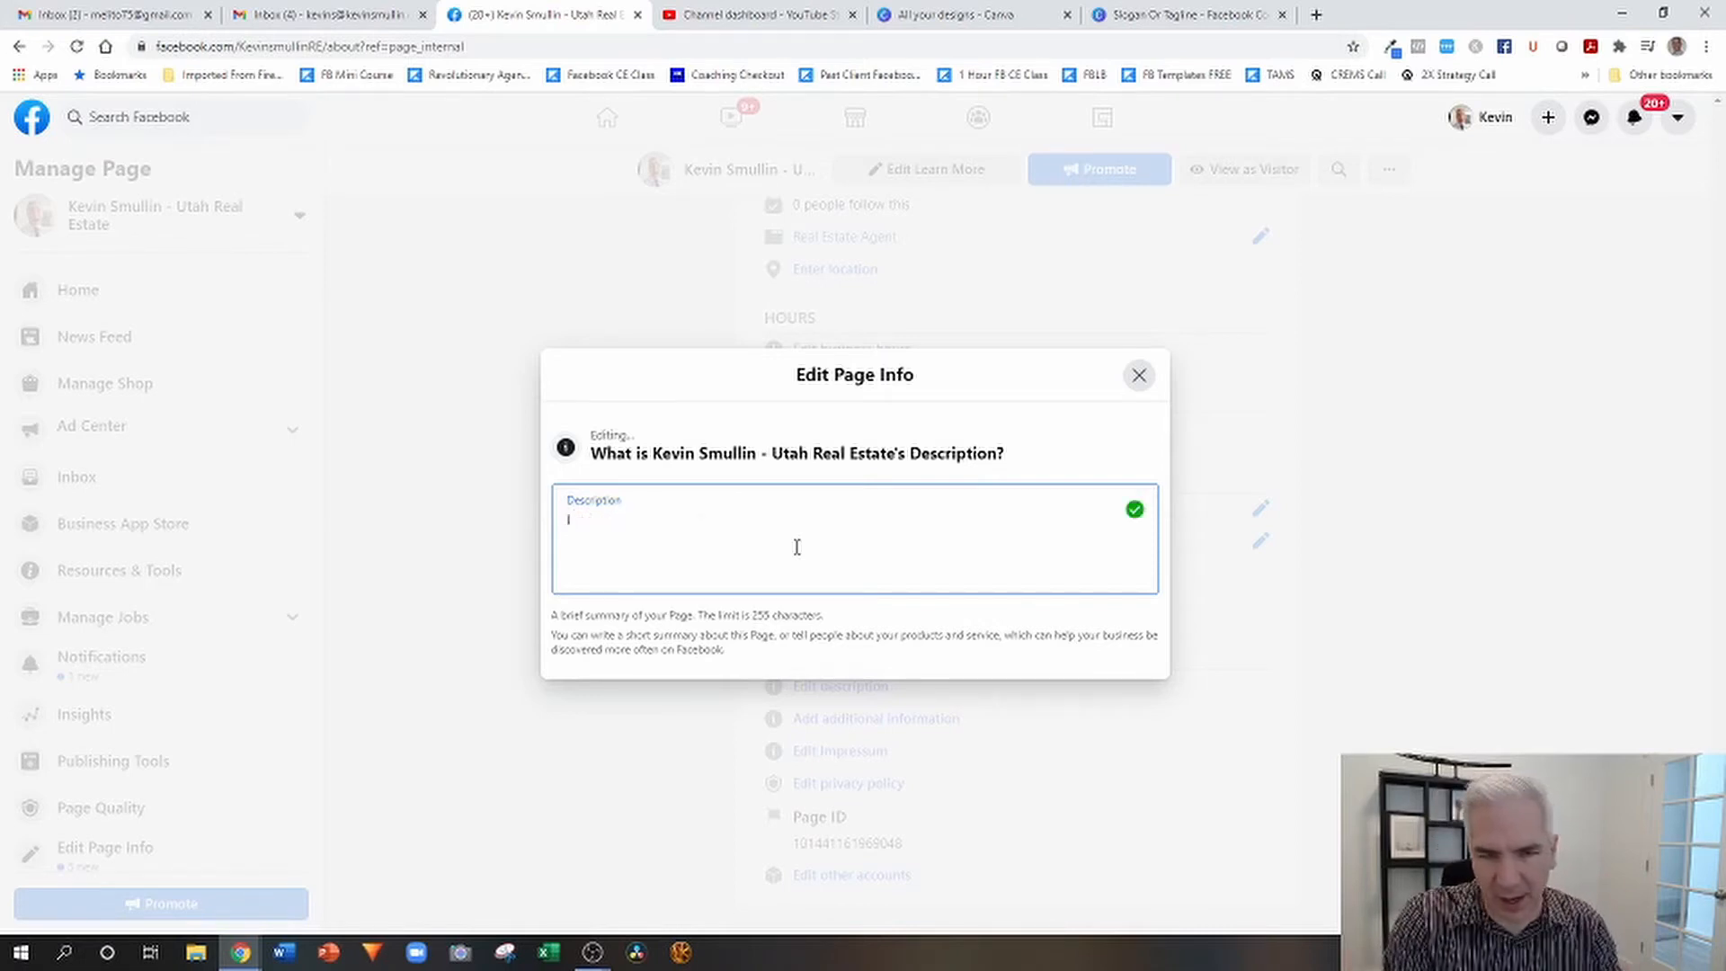
{"action": "type", "text": " work w"}
{"action": "key", "text": "BackSpace"}
{"action": "key", "text": "BackSpace"}
{"action": "key", "text": "BackSpace"}
{"action": "key", "text": "BackSpace"}
{"action": "type", "text": "work "}
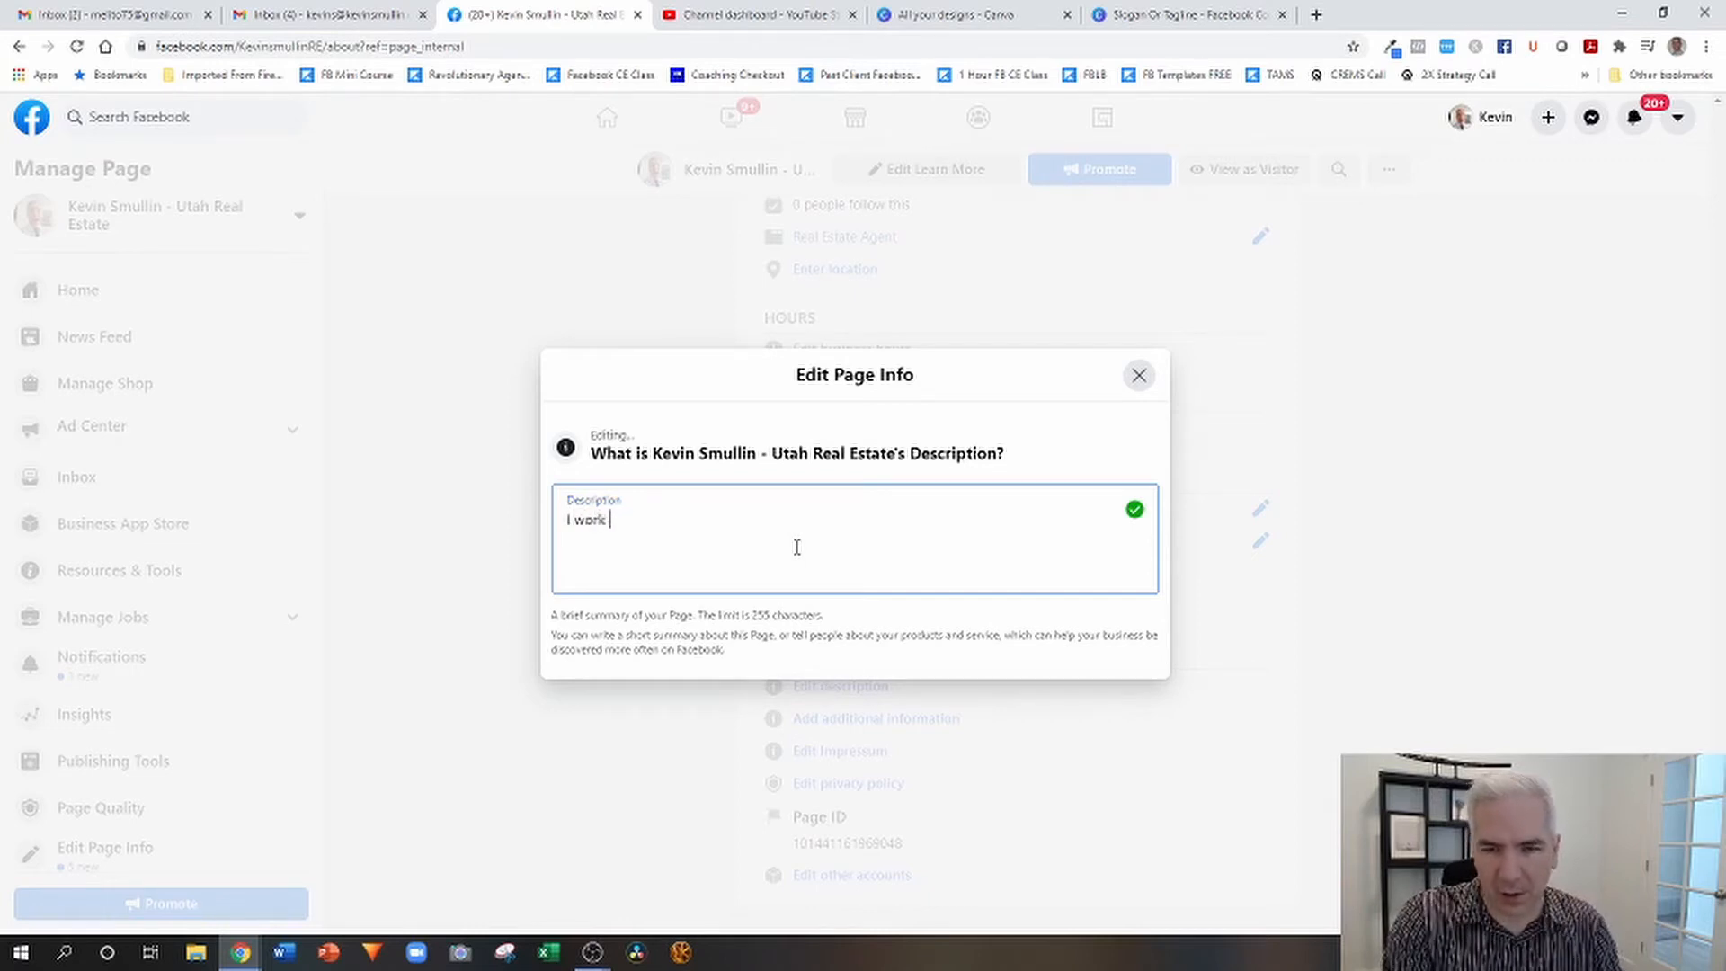
{"action": "type", "text": "with first="}
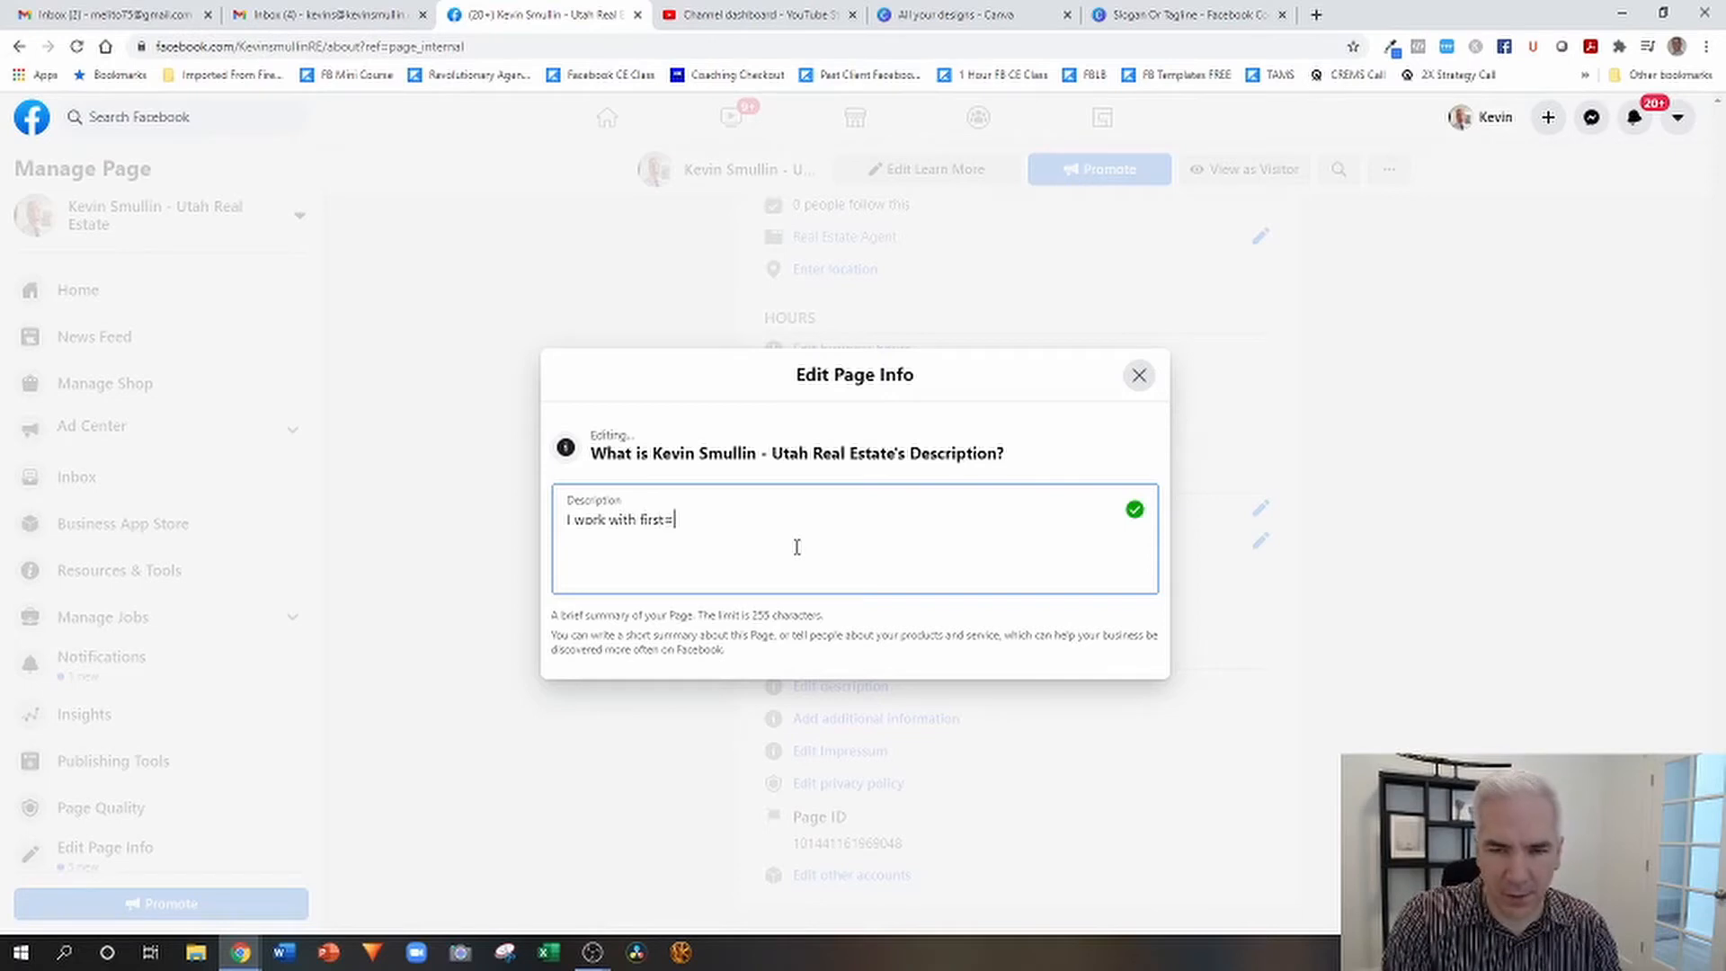
{"action": "key", "text": "BackSpace"}
{"action": "type", "text": "-time home "}
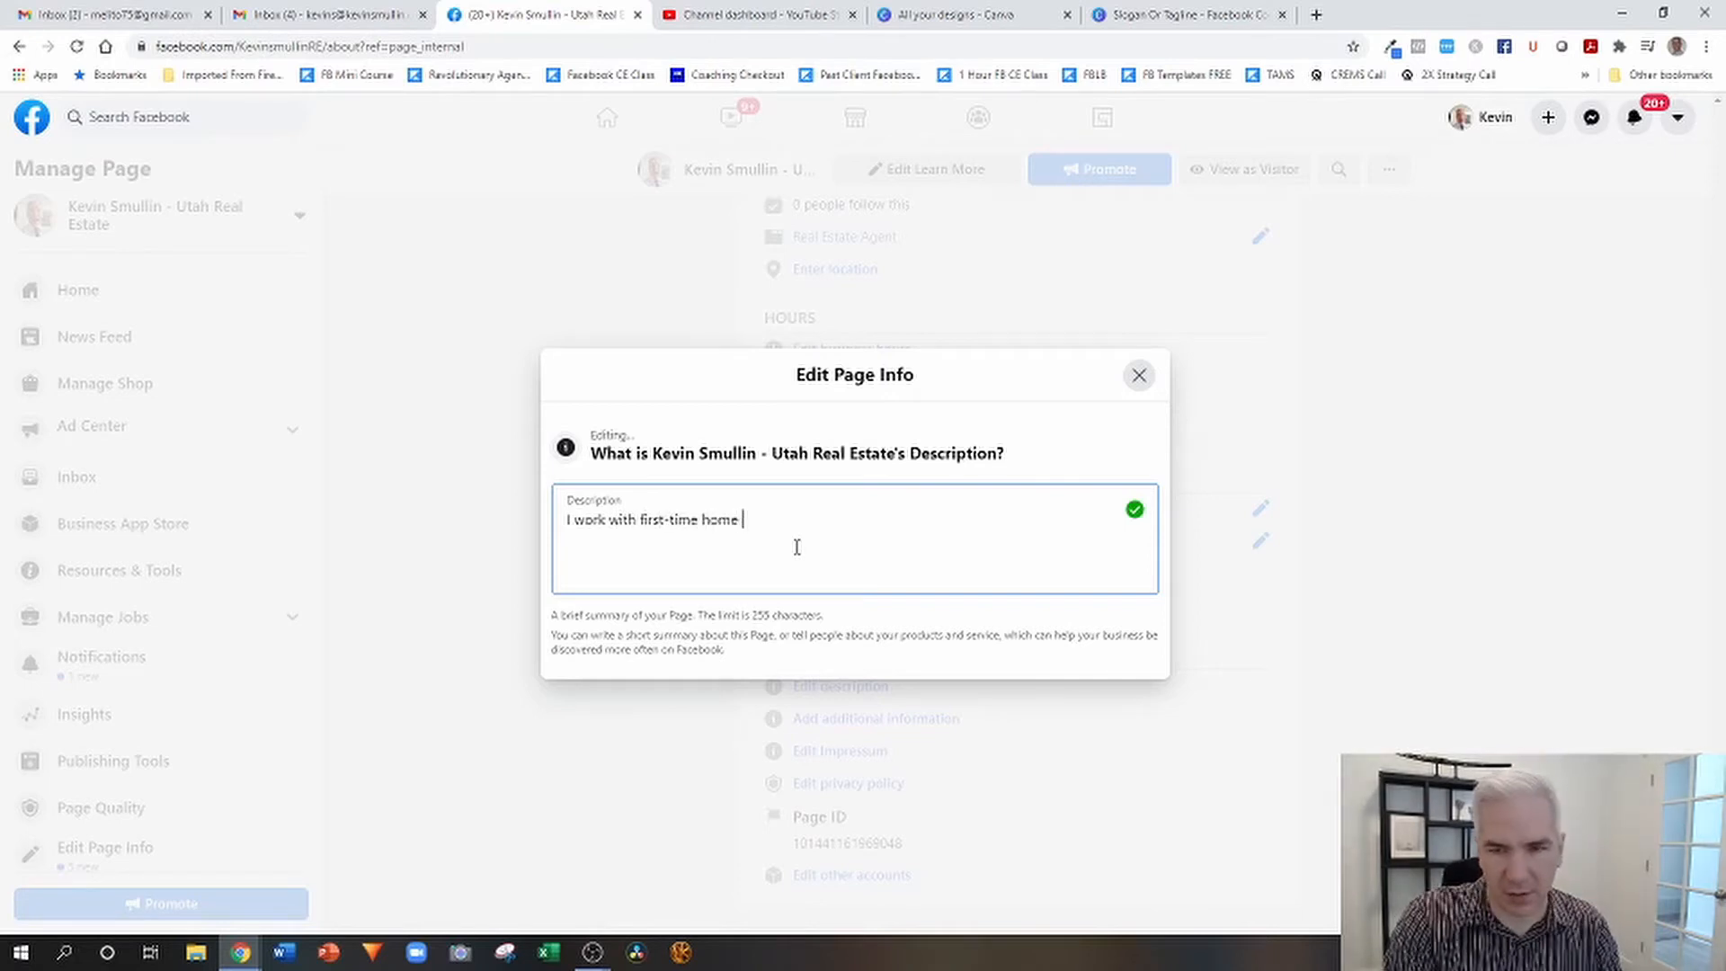
{"action": "type", "text": "buyers who"}
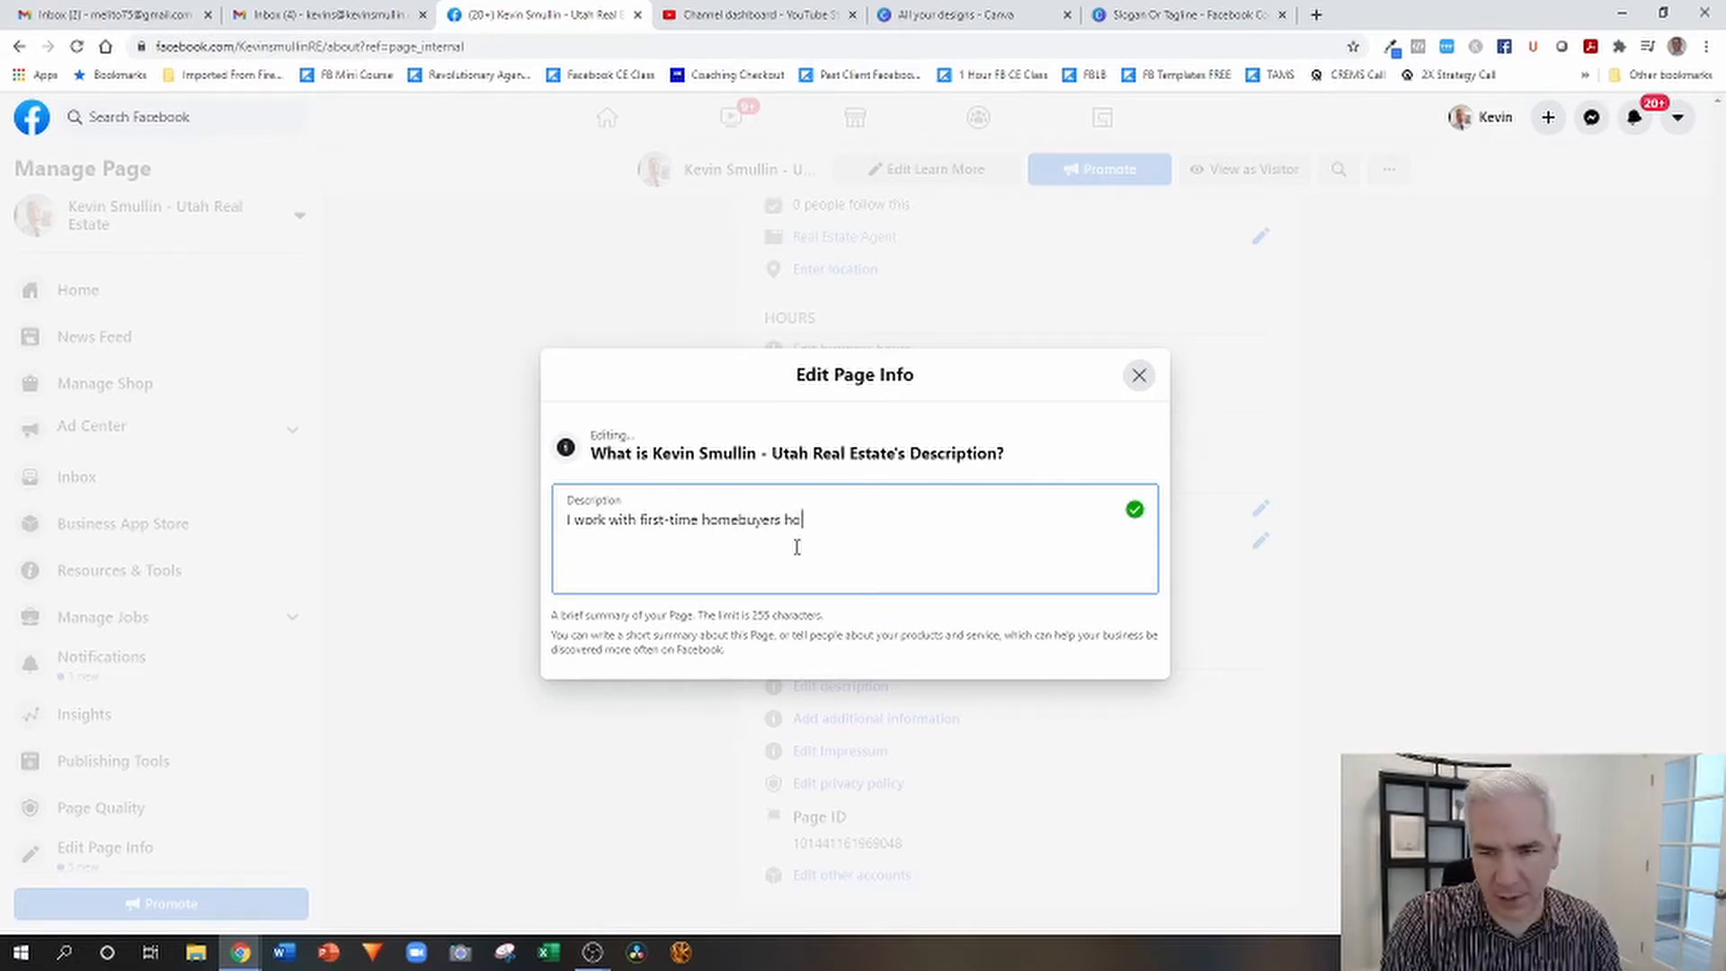
{"action": "type", "text": " don't have th"}
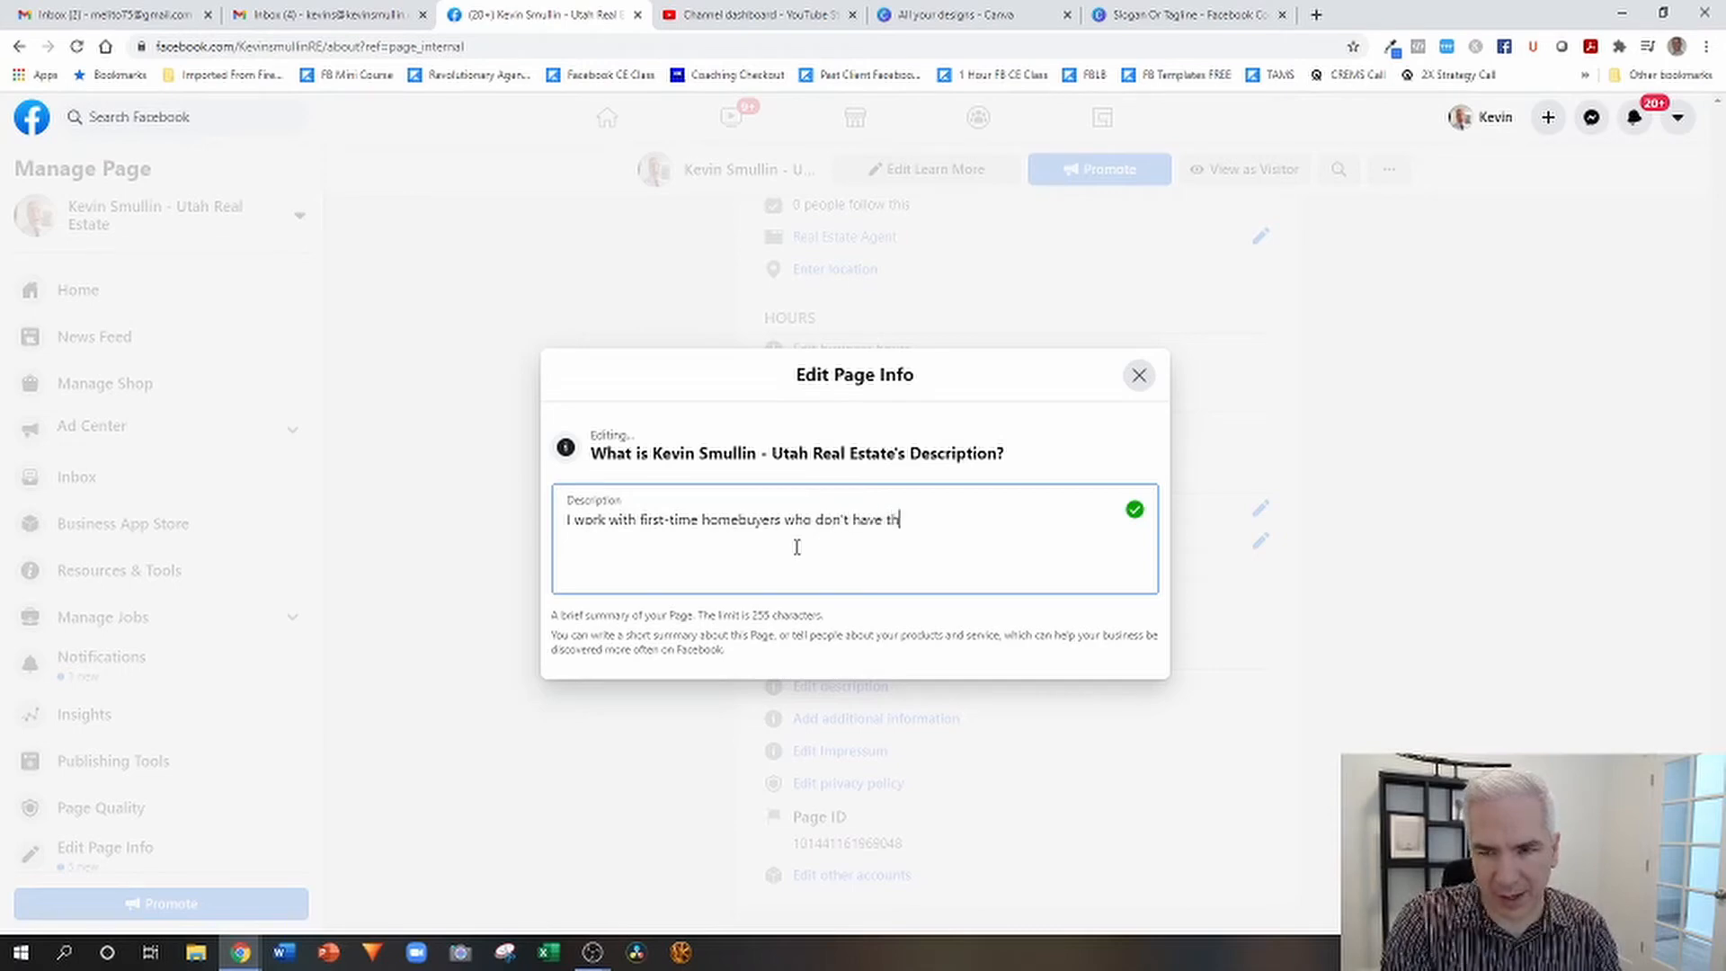
{"action": "type", "text": "e money for the dow"}
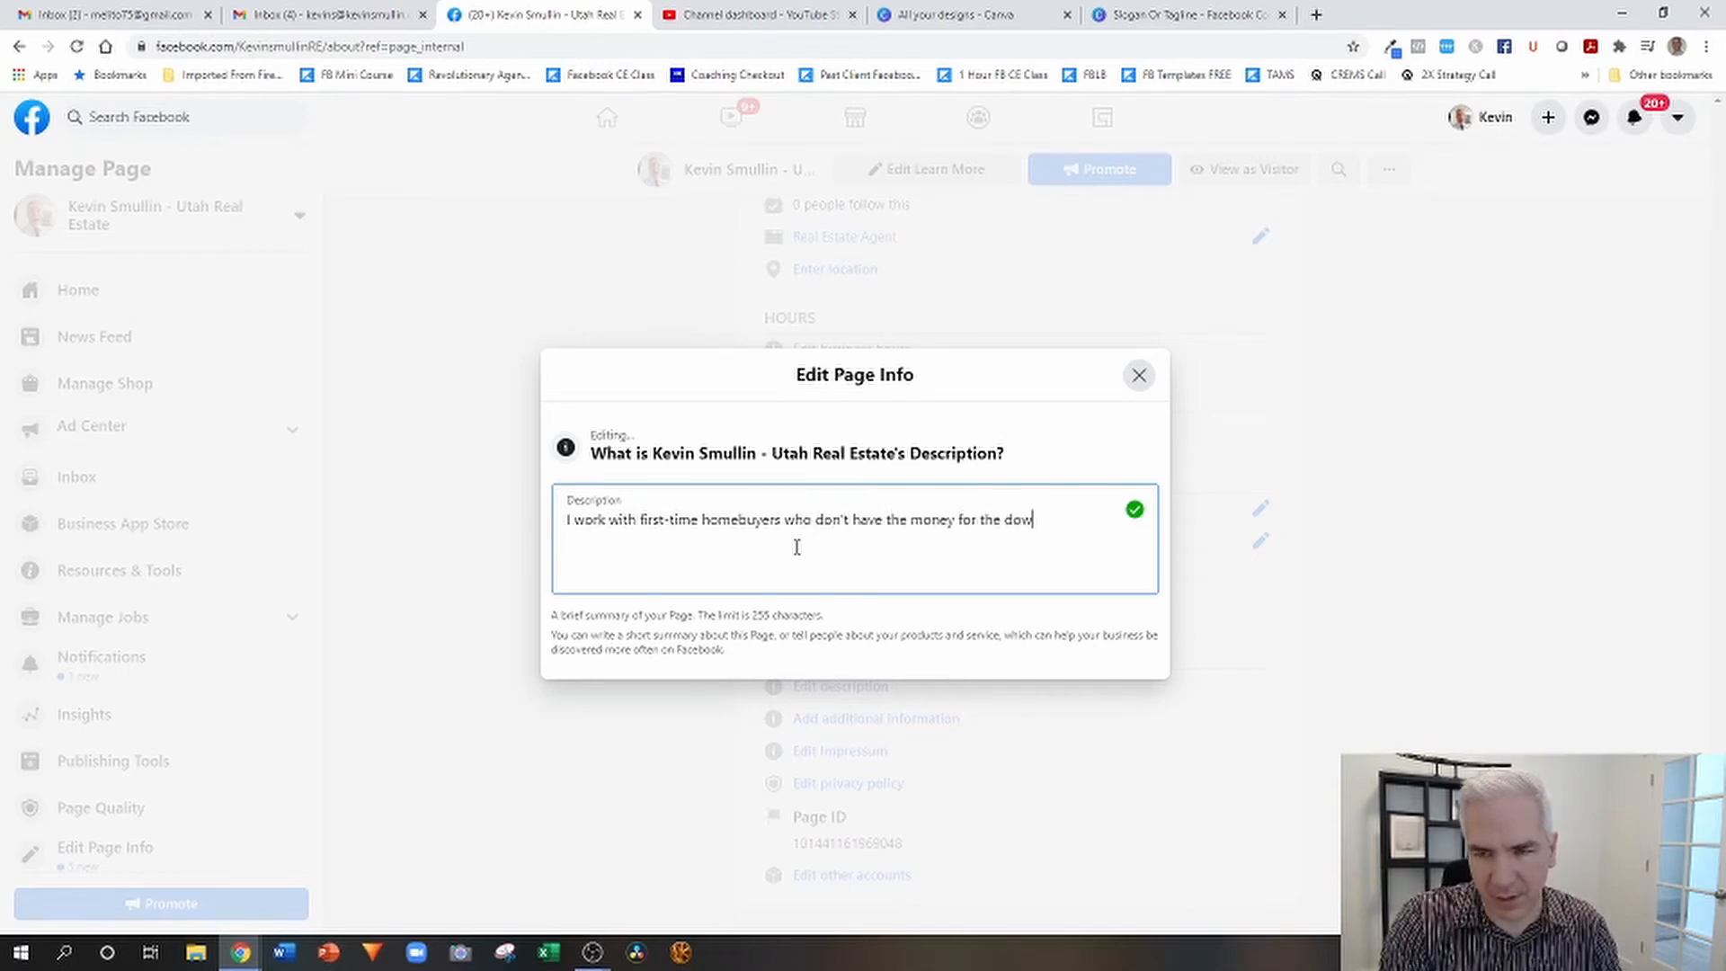
{"action": "type", "text": "n payment. I sho"}
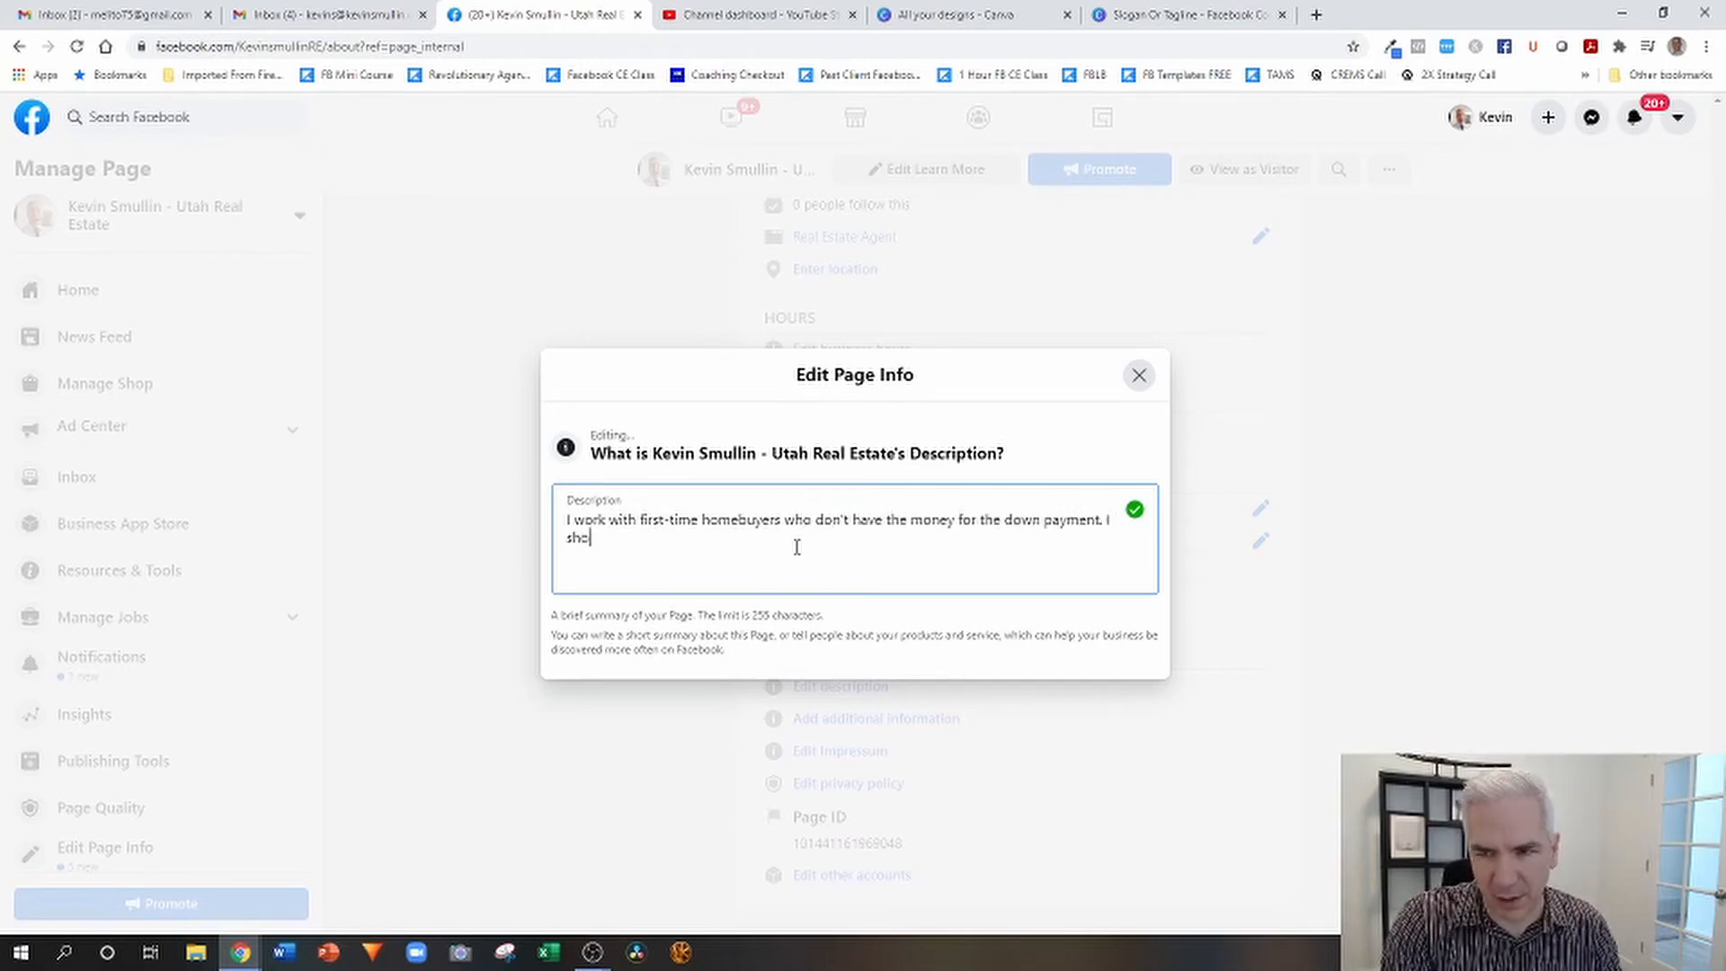
{"action": "type", "text": "w them 3 way"}
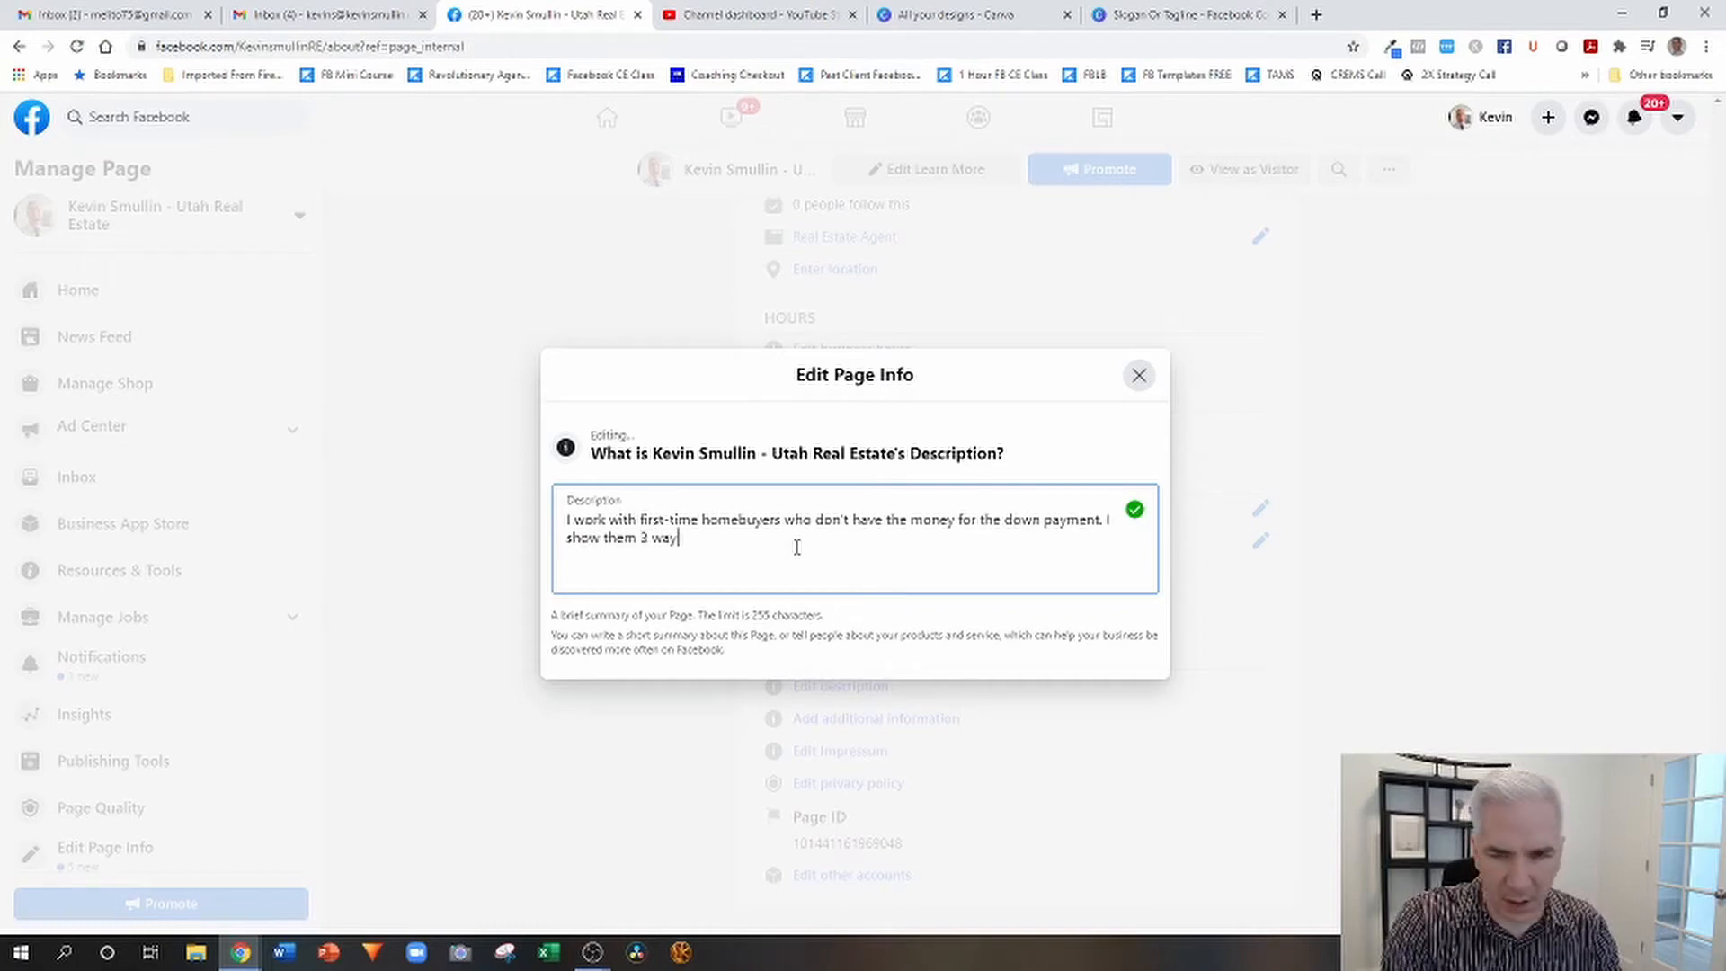
{"action": "type", "text": "s to overcome t"}
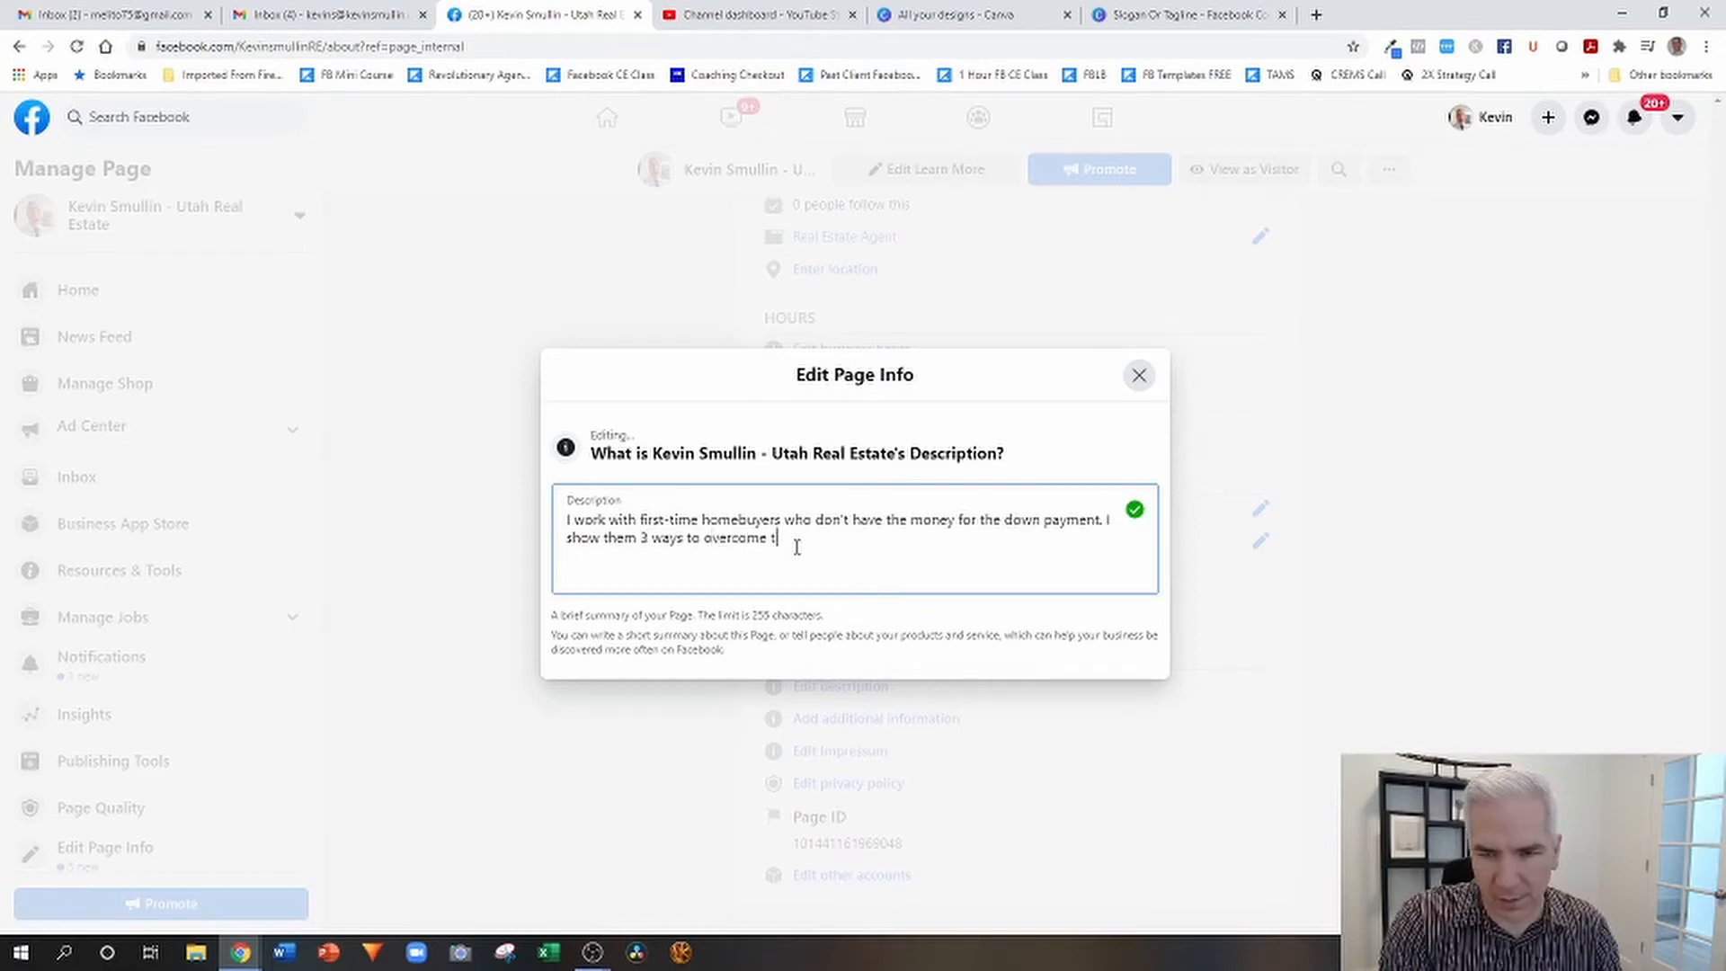
{"action": "type", "text": "hat so they c"}
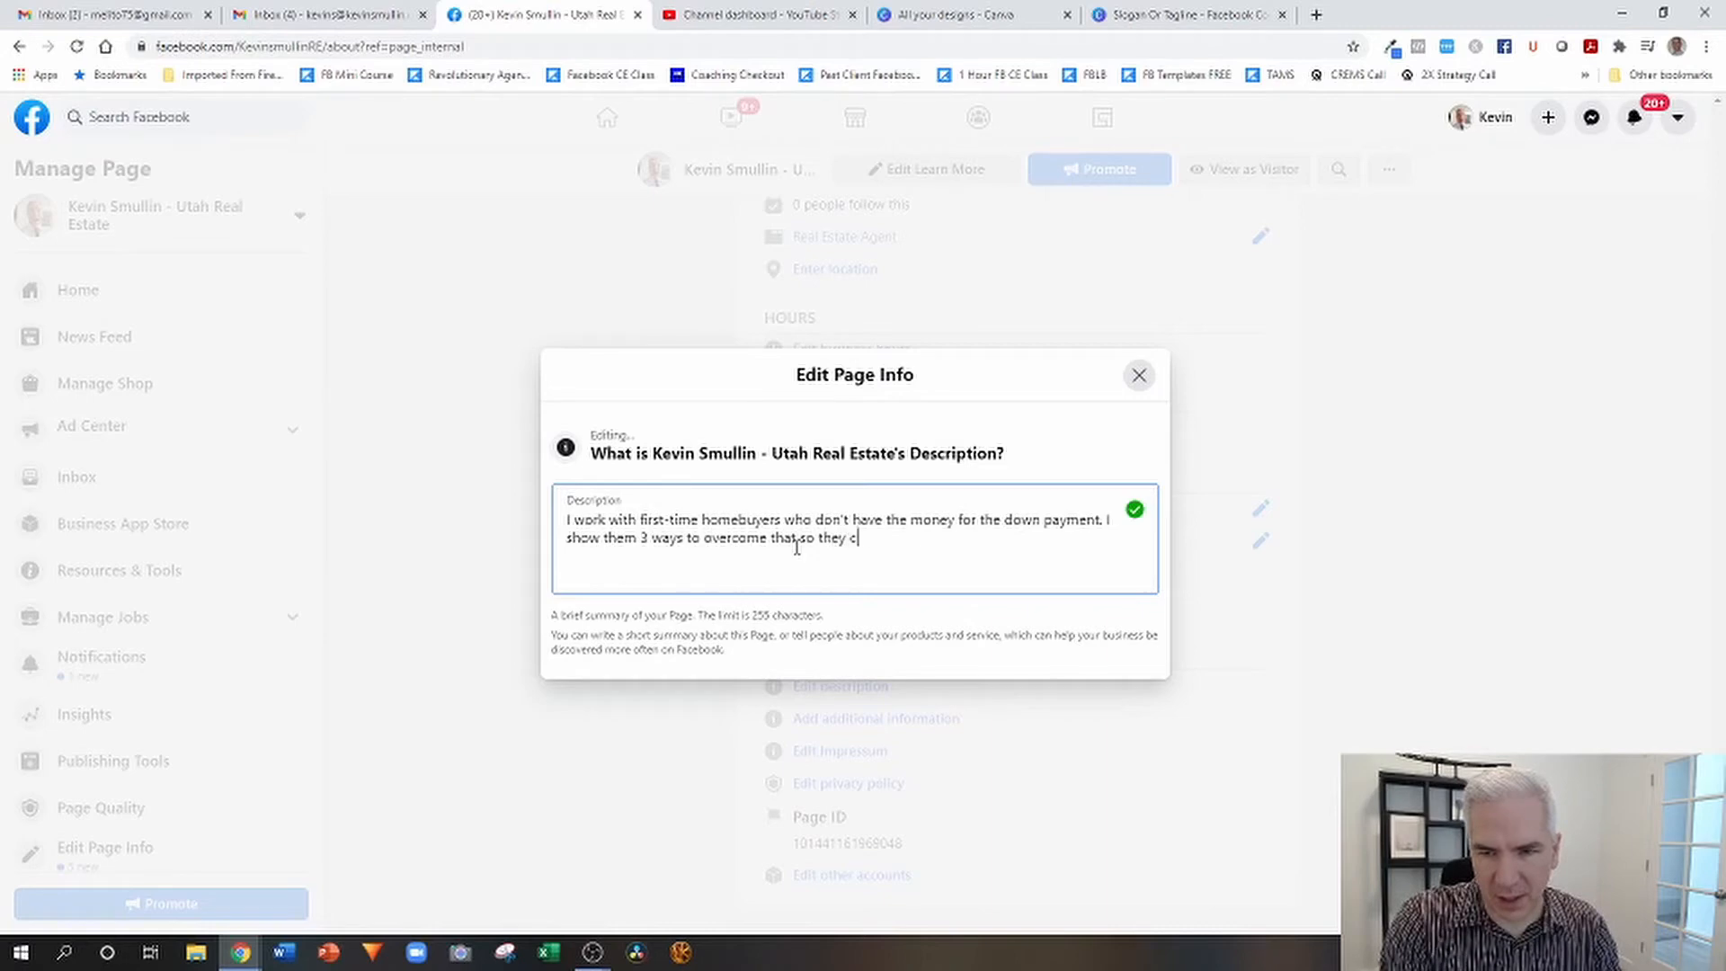
{"action": "type", "text": "an buy a home a"}
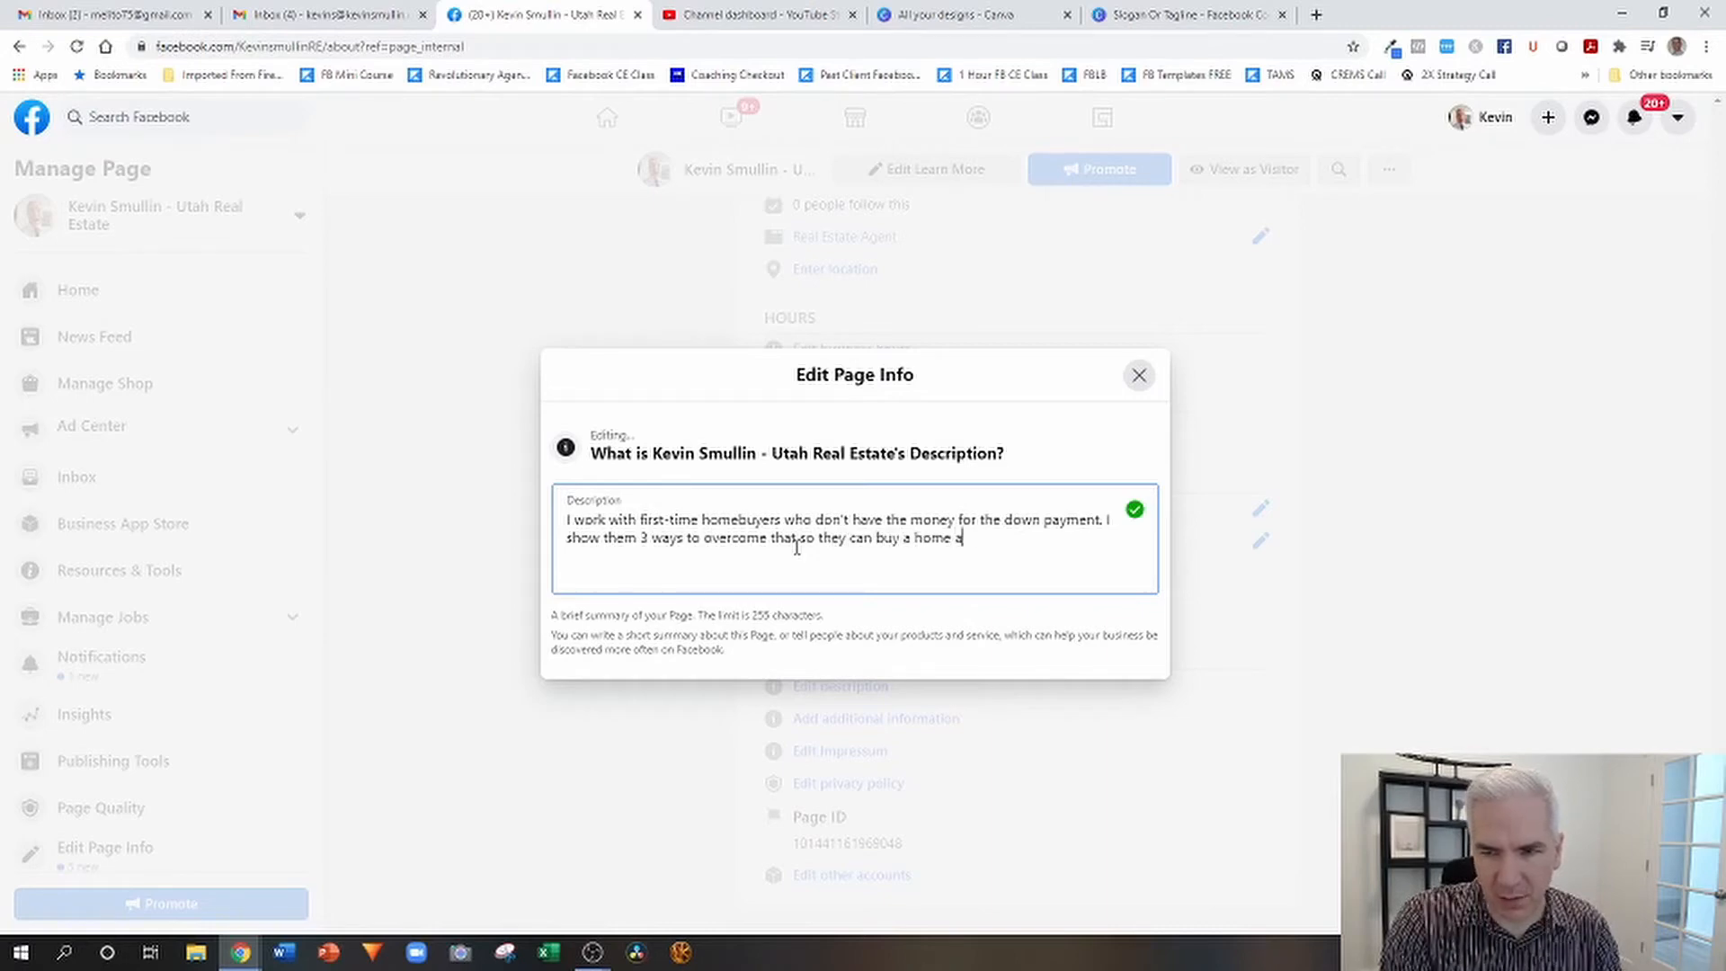
{"action": "type", "text": "nd stop w"}
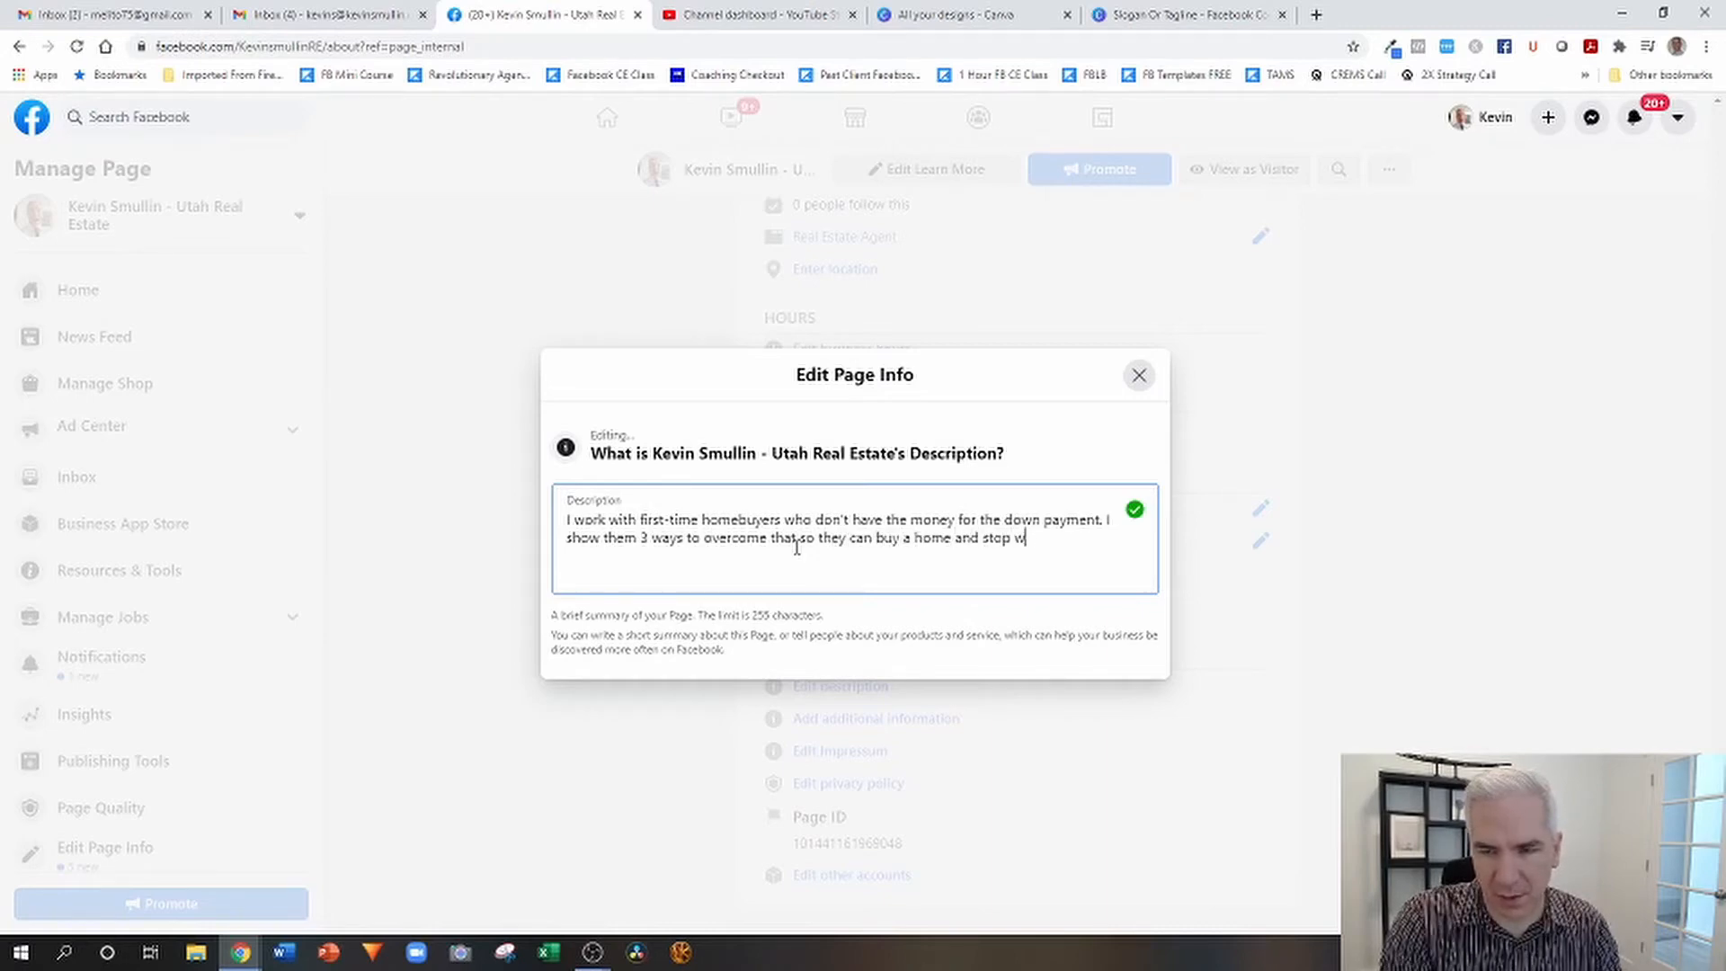
{"action": "type", "text": "asting money on rent."}
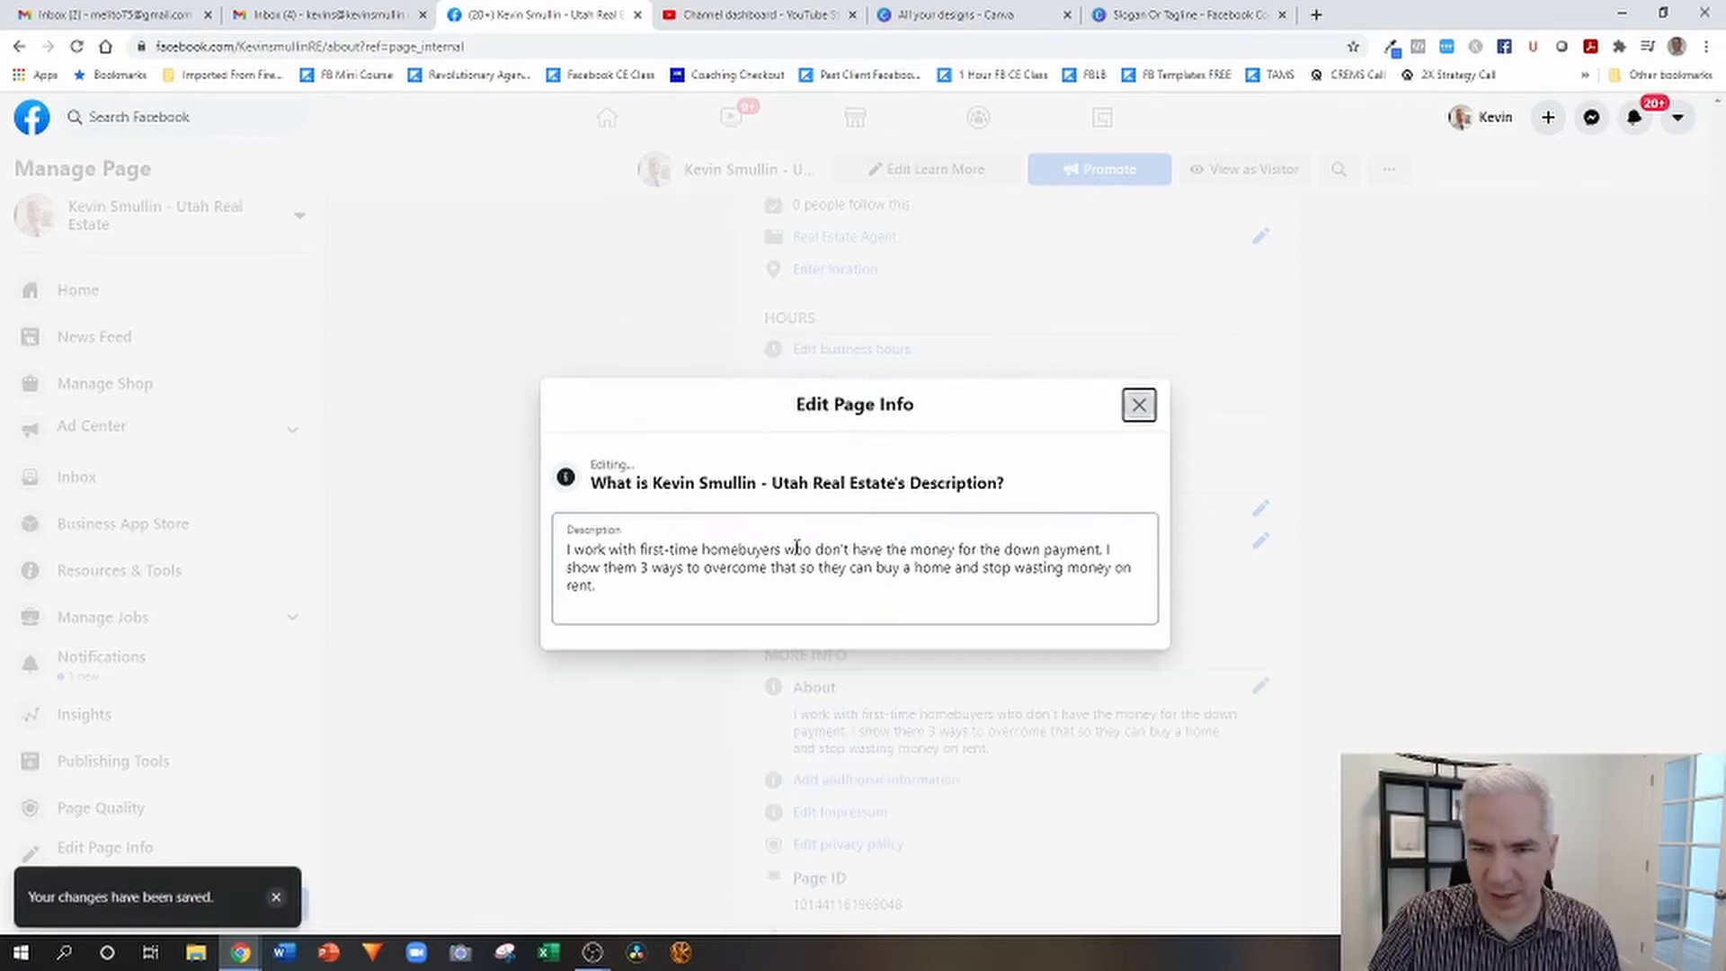
Finish the description with "3 ways to overcome that so they can buy a home and stop wasting money on rent." and close the editor.
{"action": "left_click", "coordinate": [1139, 405]}
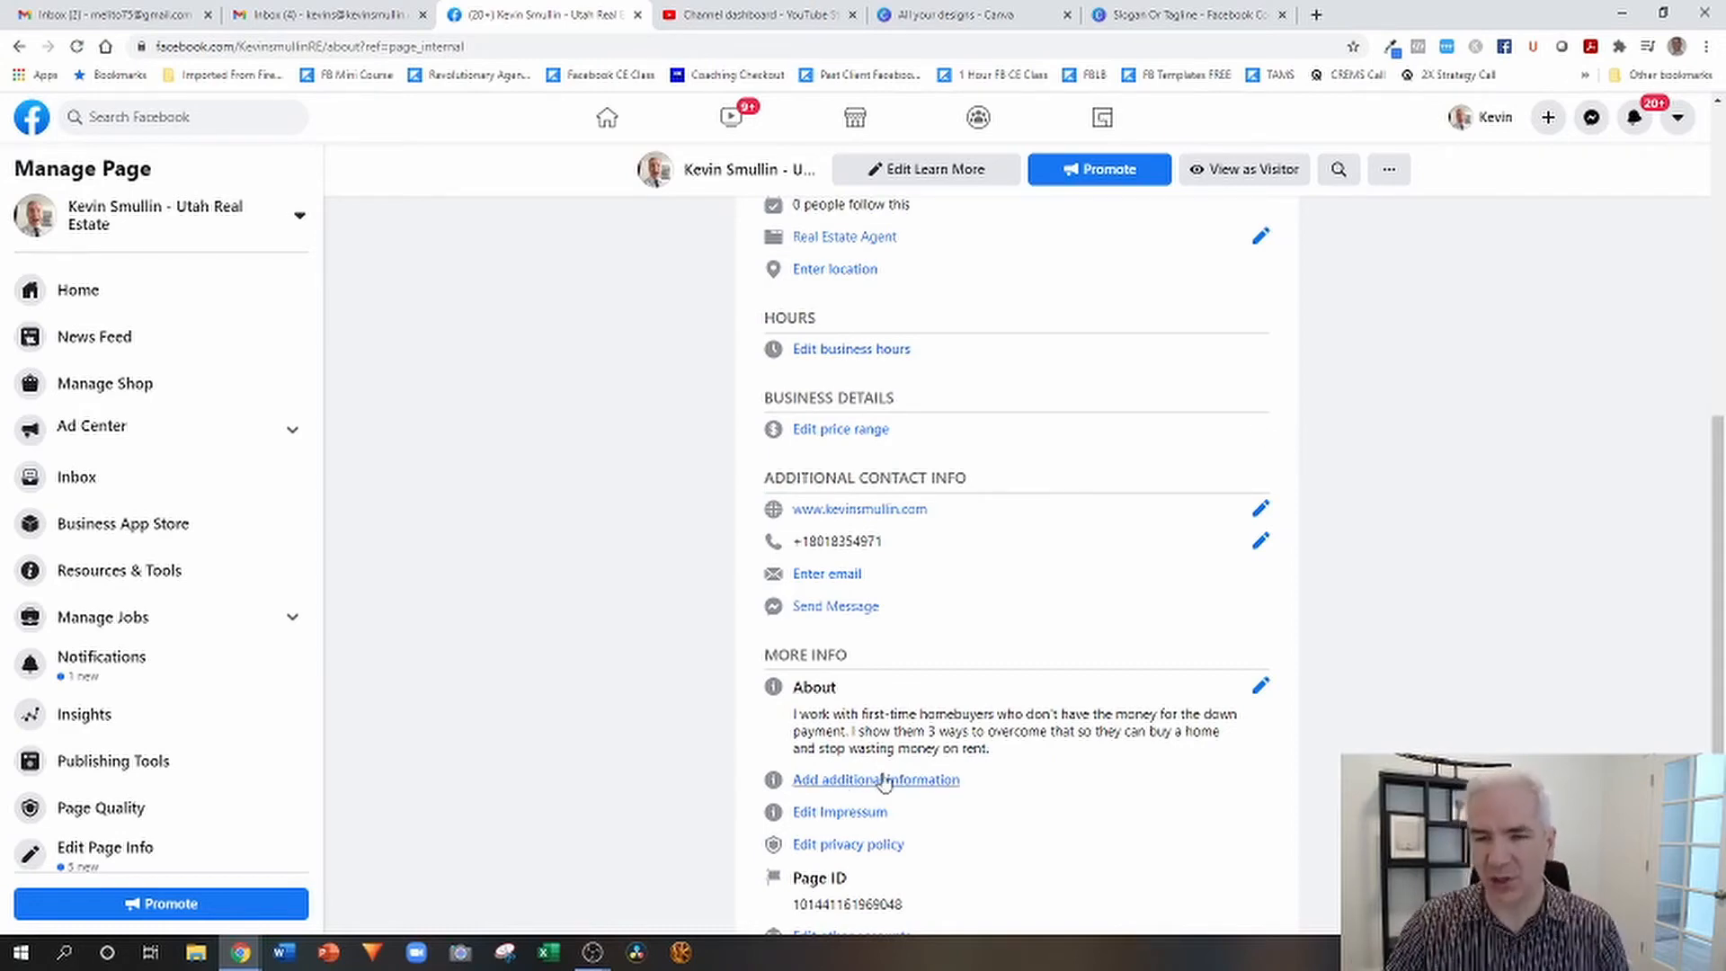
Look at the account types available for the page's other accounts without adding one.
{"action": "scroll", "coordinate": [1043, 648], "scroll_direction": "down", "scroll_amount": 1}
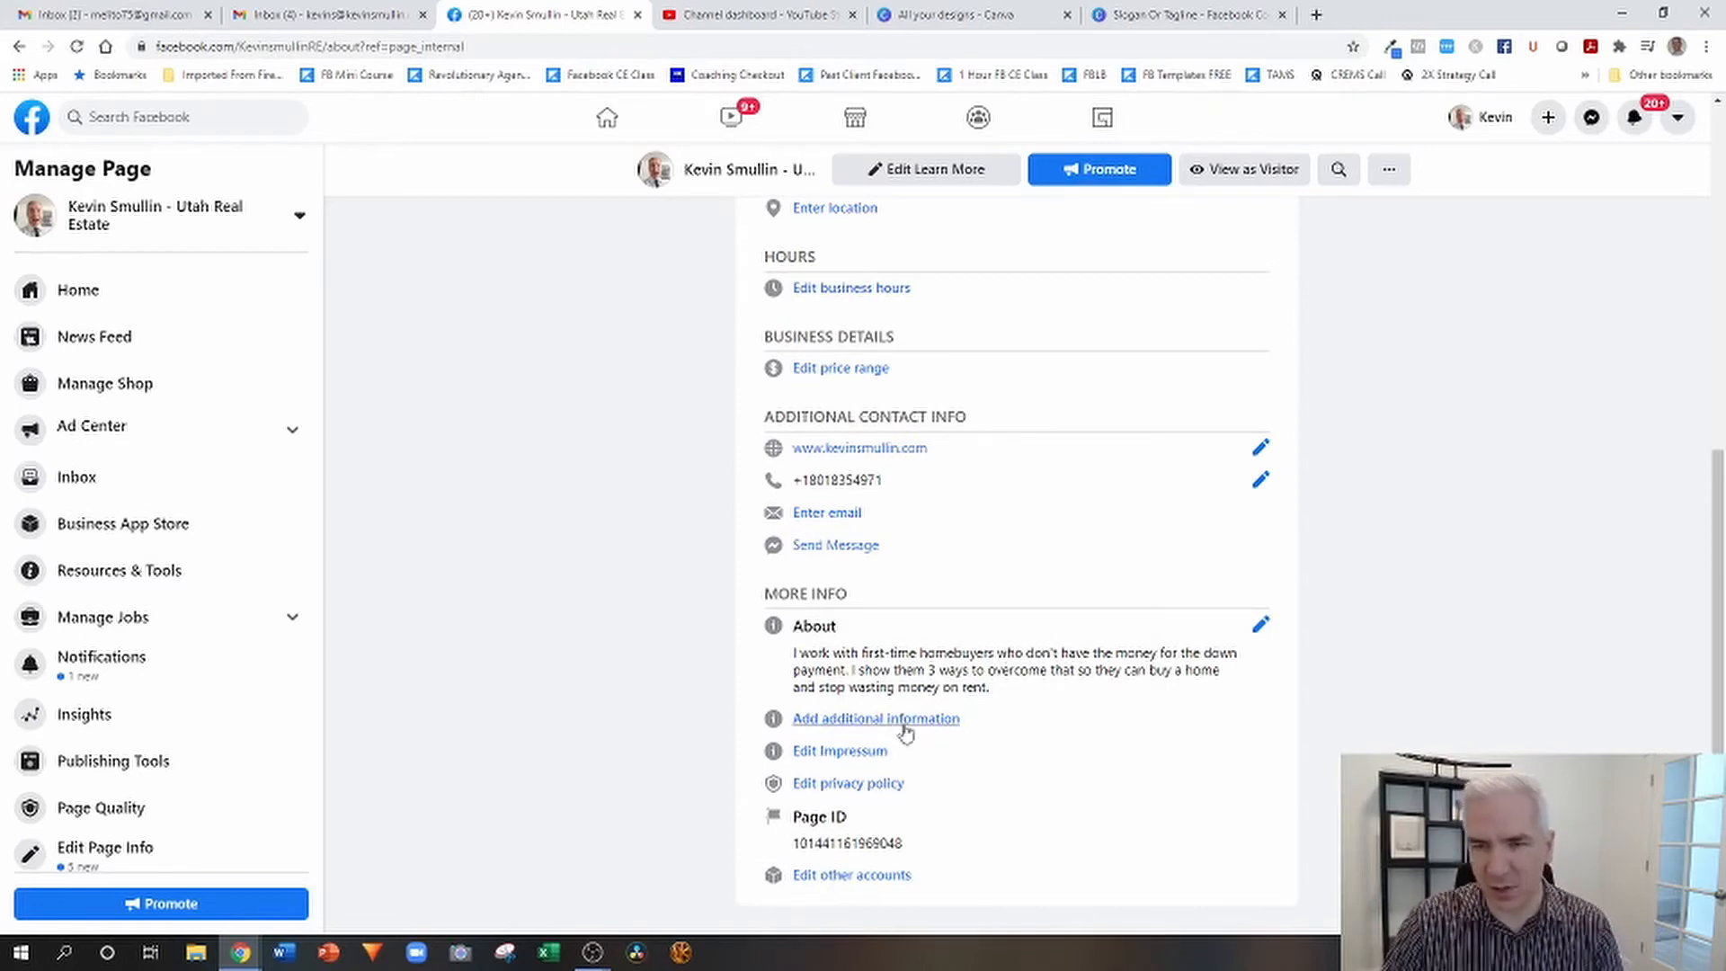
{"action": "left_click", "coordinate": [841, 877]}
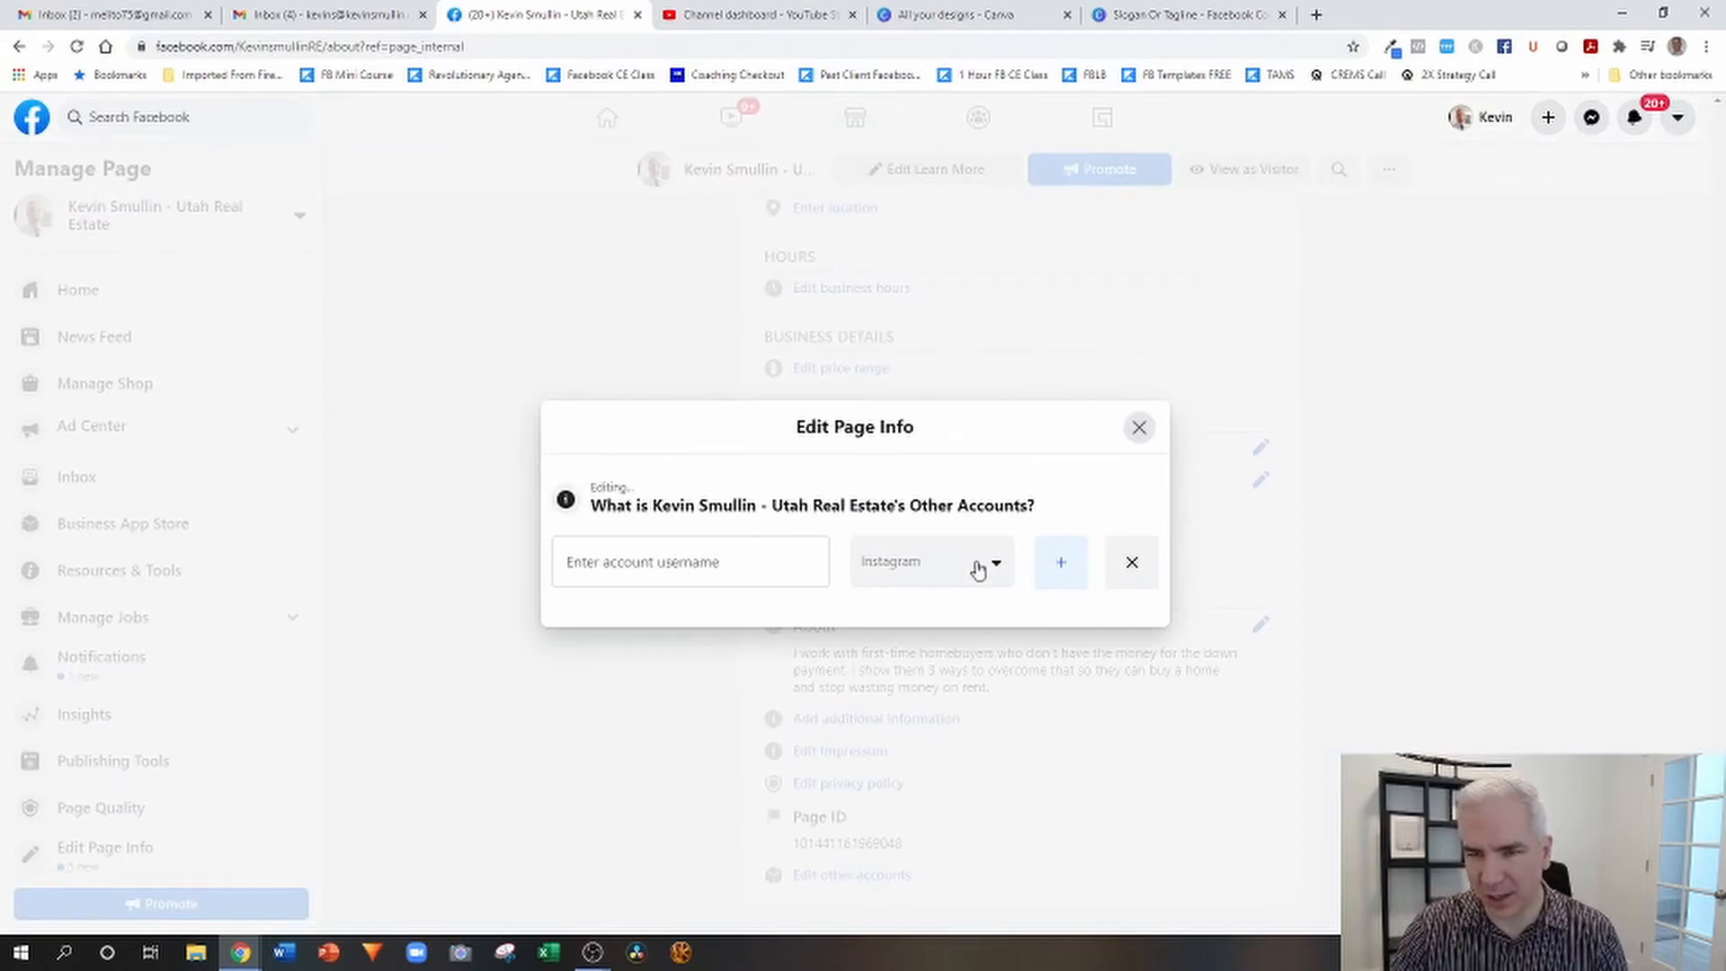
{"action": "left_click", "coordinate": [978, 567]}
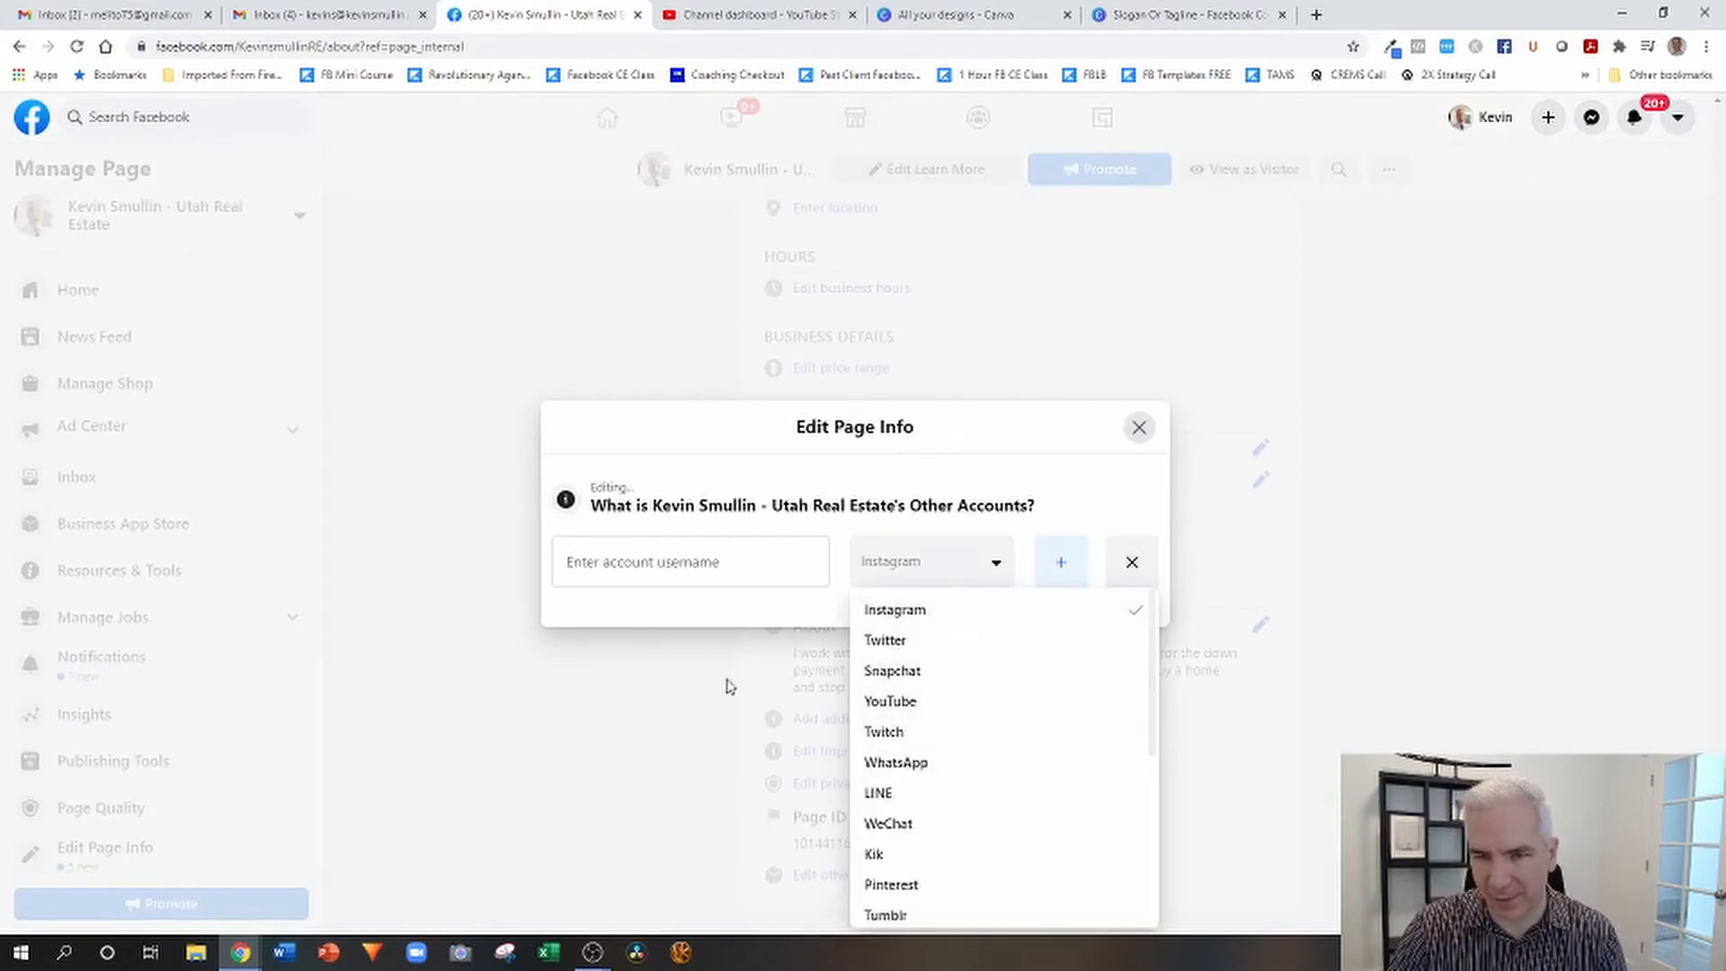
{"action": "left_click", "coordinate": [647, 665]}
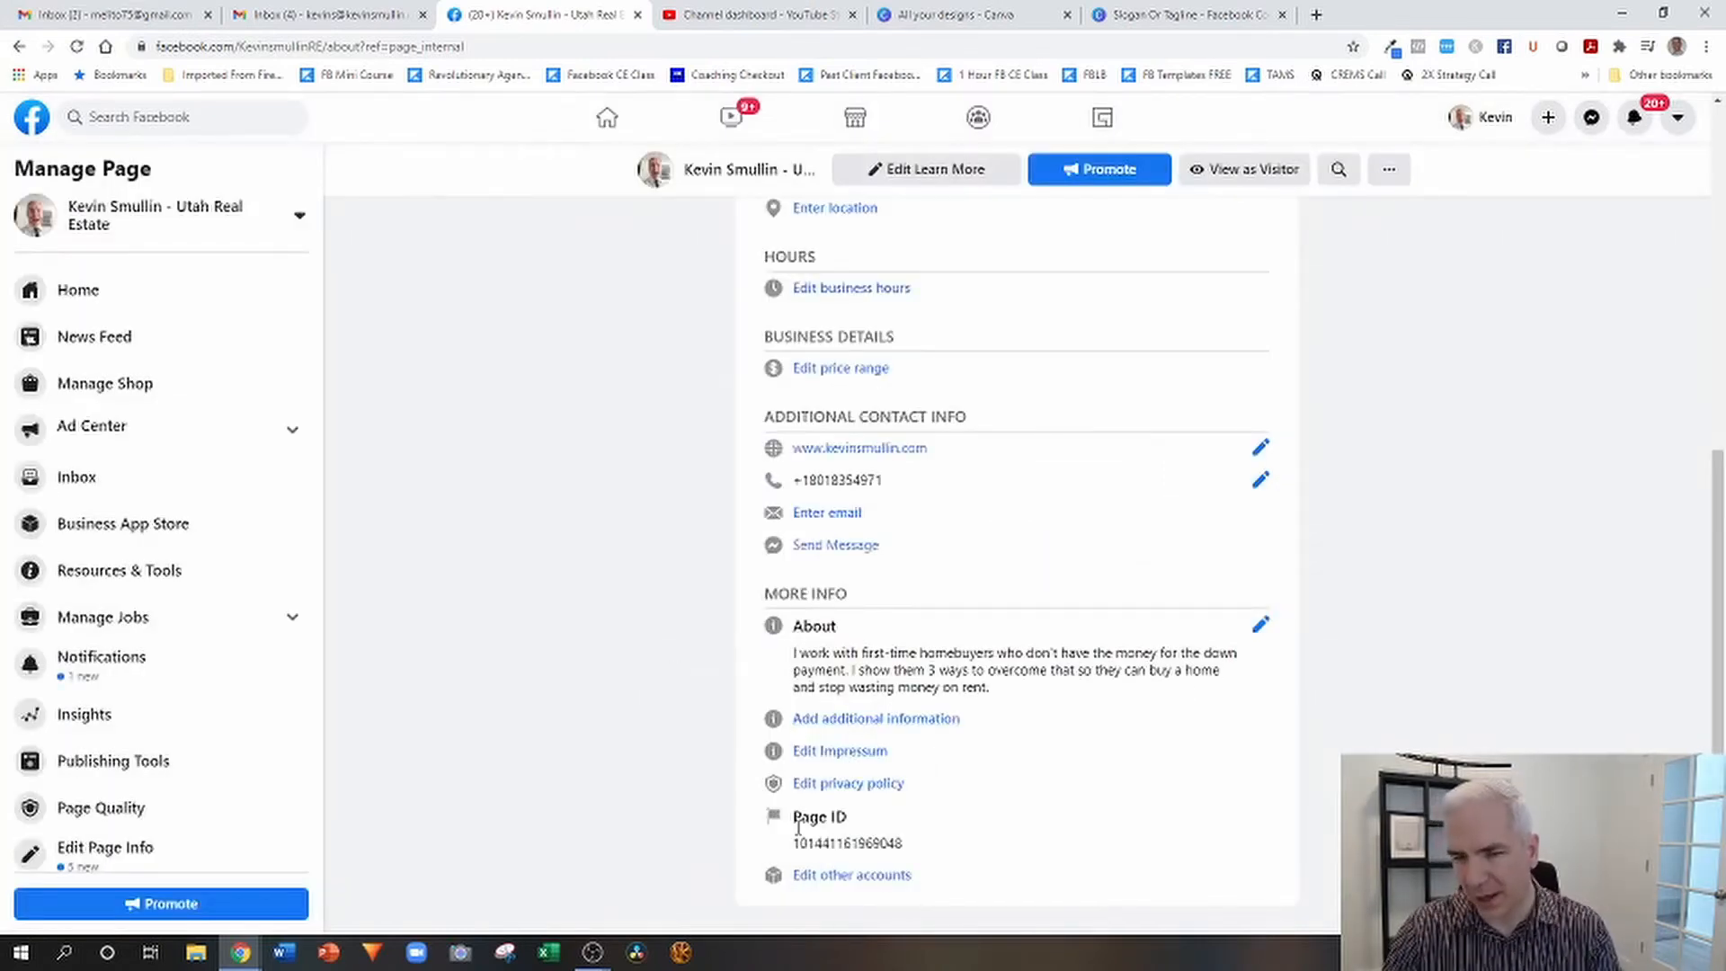
Return from the About section to the business page's Home section.
{"action": "scroll", "coordinate": [1097, 784], "scroll_direction": "up", "scroll_amount": 1}
{"action": "scroll", "coordinate": [1098, 785], "scroll_direction": "up", "scroll_amount": 6}
{"action": "scroll", "coordinate": [1106, 782], "scroll_direction": "down", "scroll_amount": 5}
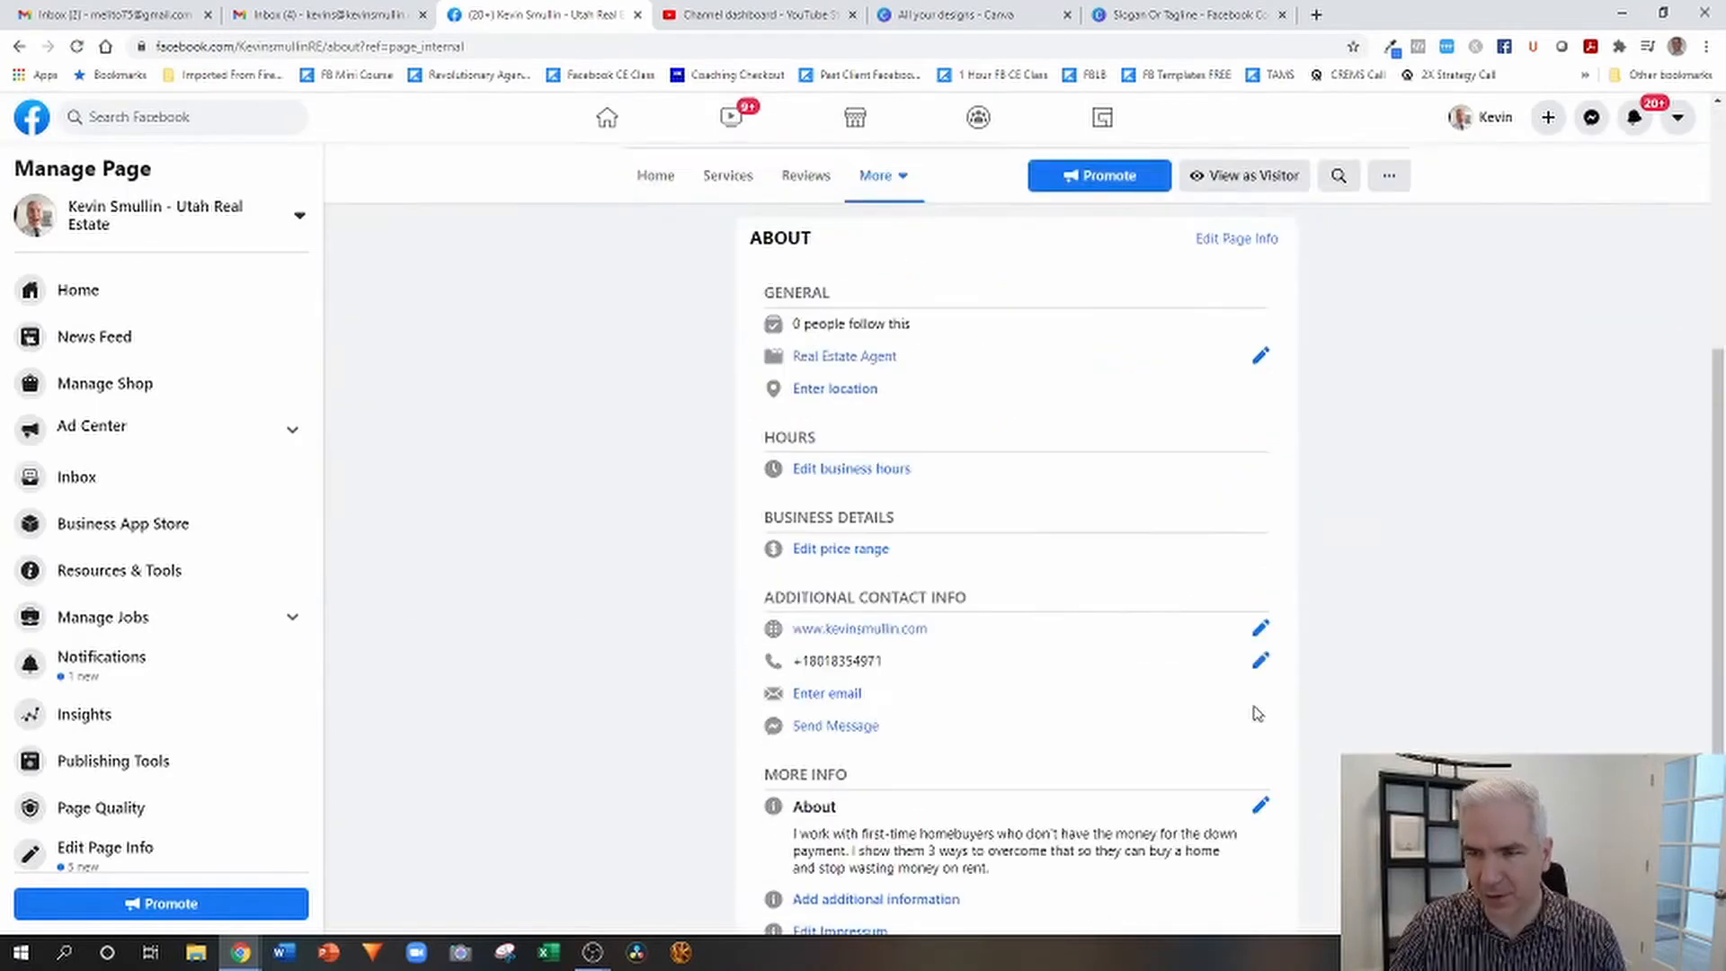
{"action": "scroll", "coordinate": [951, 571], "scroll_direction": "up", "scroll_amount": 5}
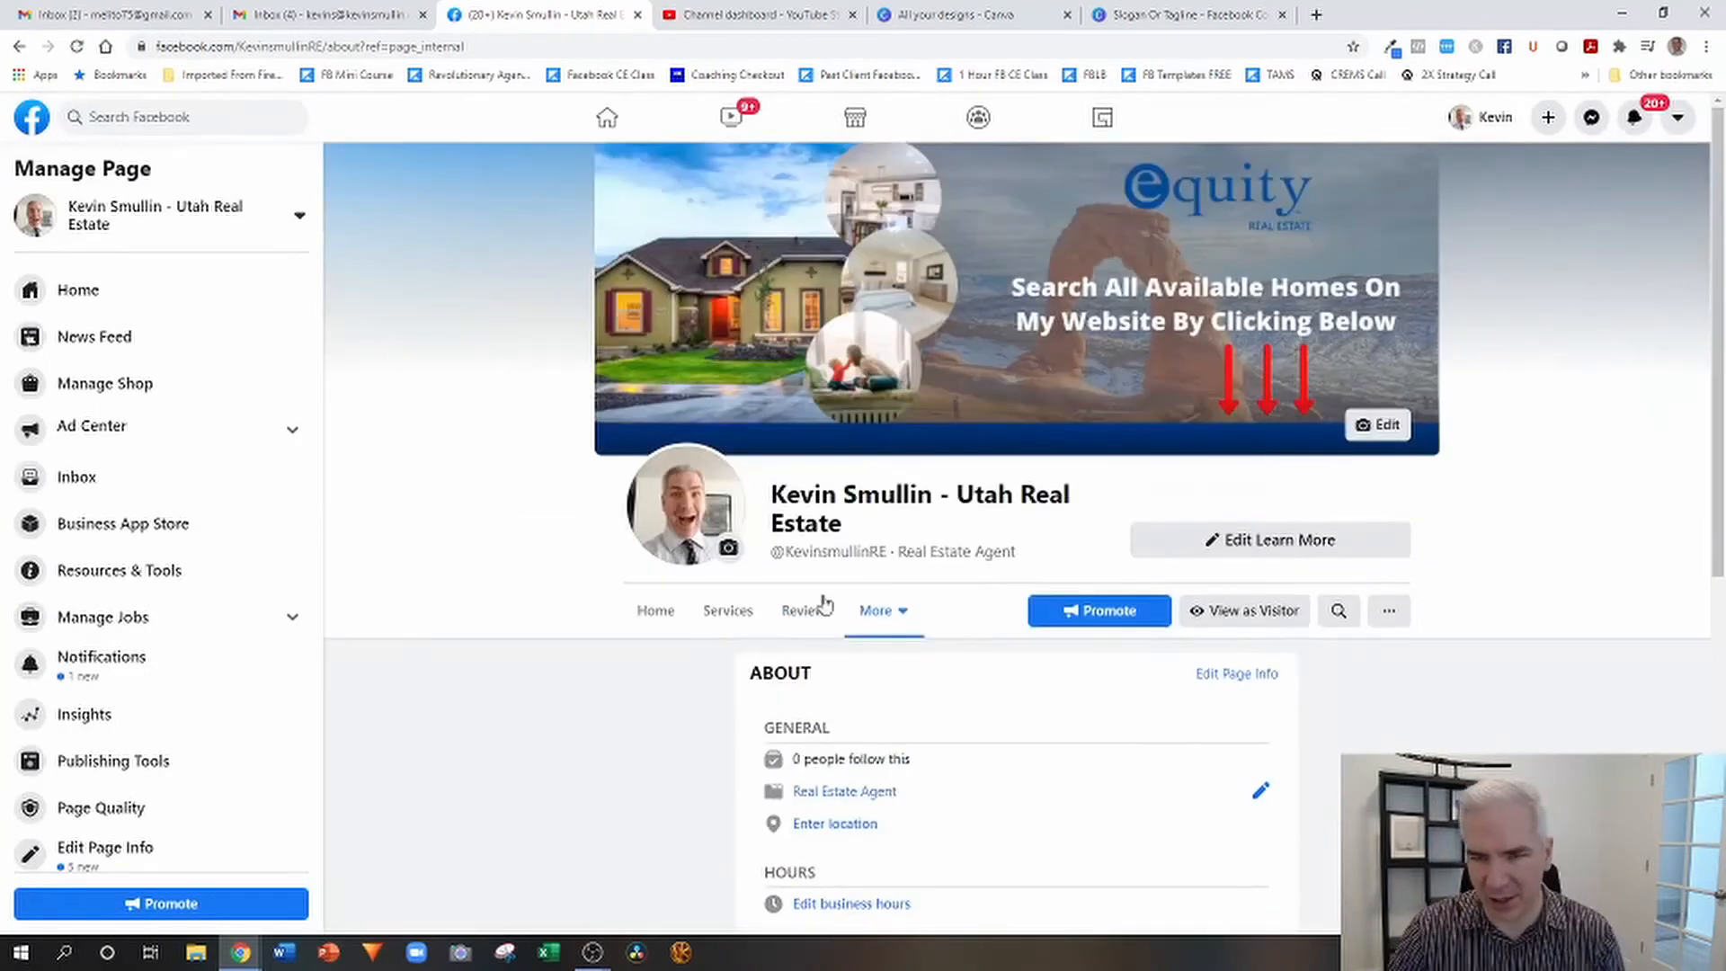
{"action": "left_click", "coordinate": [657, 628]}
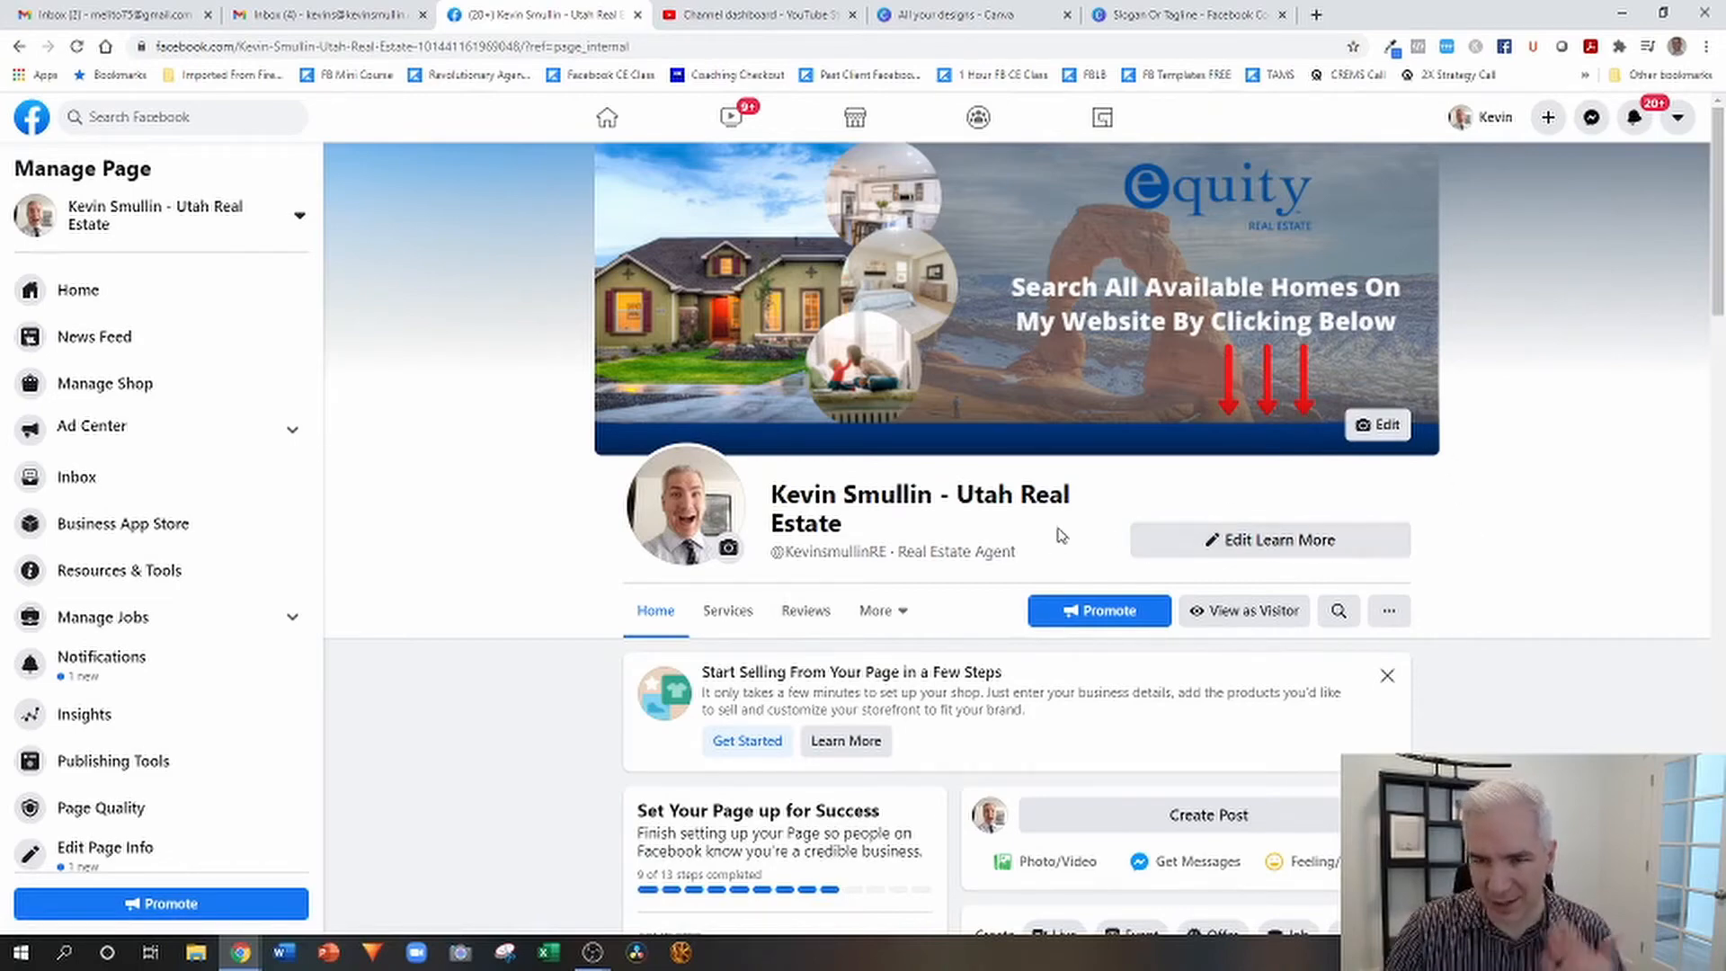
Create a new post on the page and attach the agent's portrait photo from the Desktop folder.
{"action": "scroll", "coordinate": [1061, 536], "scroll_direction": "down", "scroll_amount": 4}
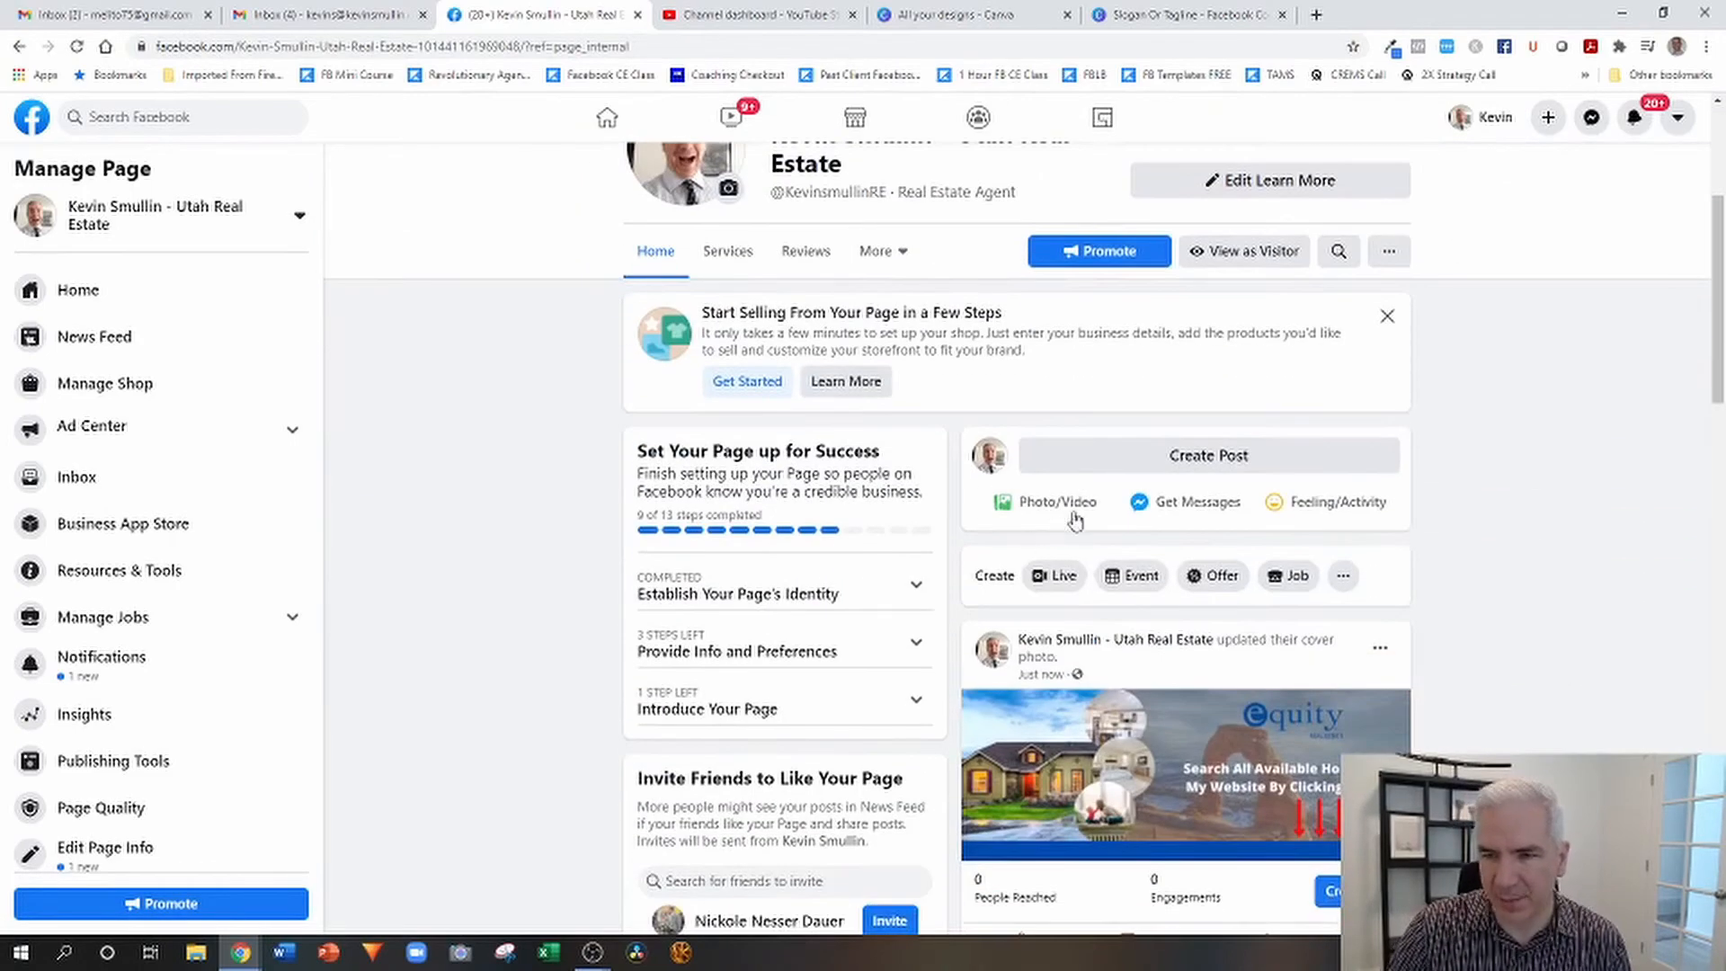
{"action": "left_click", "coordinate": [1205, 466]}
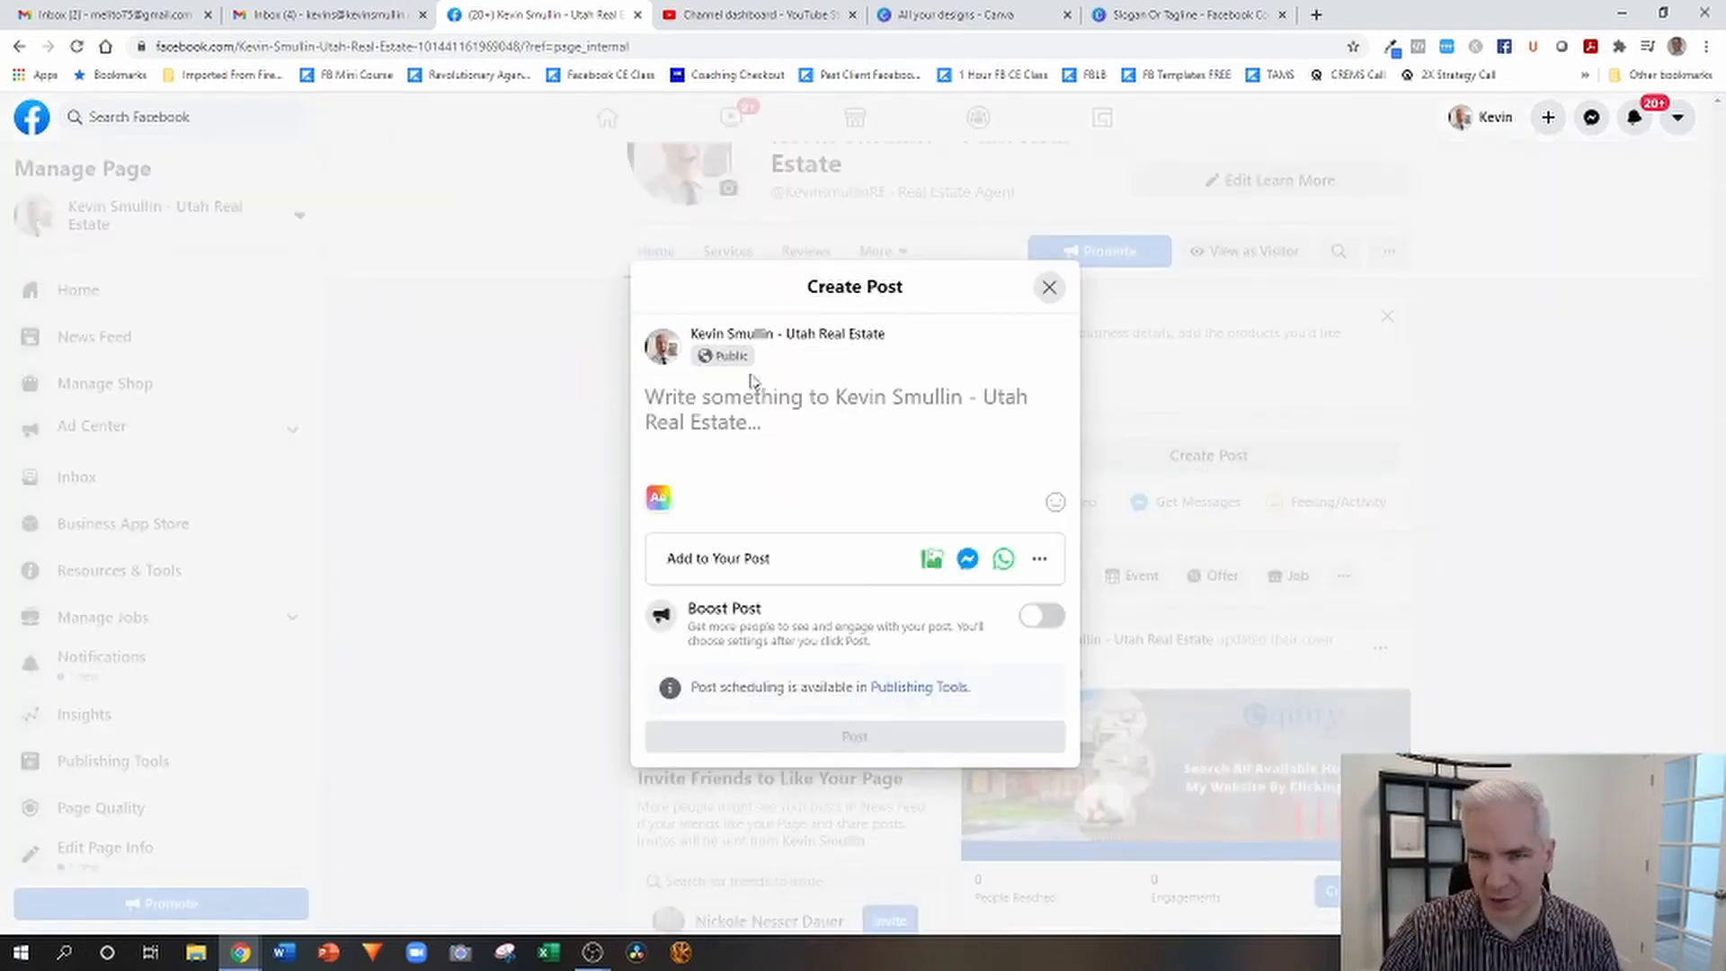
{"action": "left_click", "coordinate": [944, 562]}
{"action": "scroll", "coordinate": [673, 284], "scroll_direction": "down", "scroll_amount": 2}
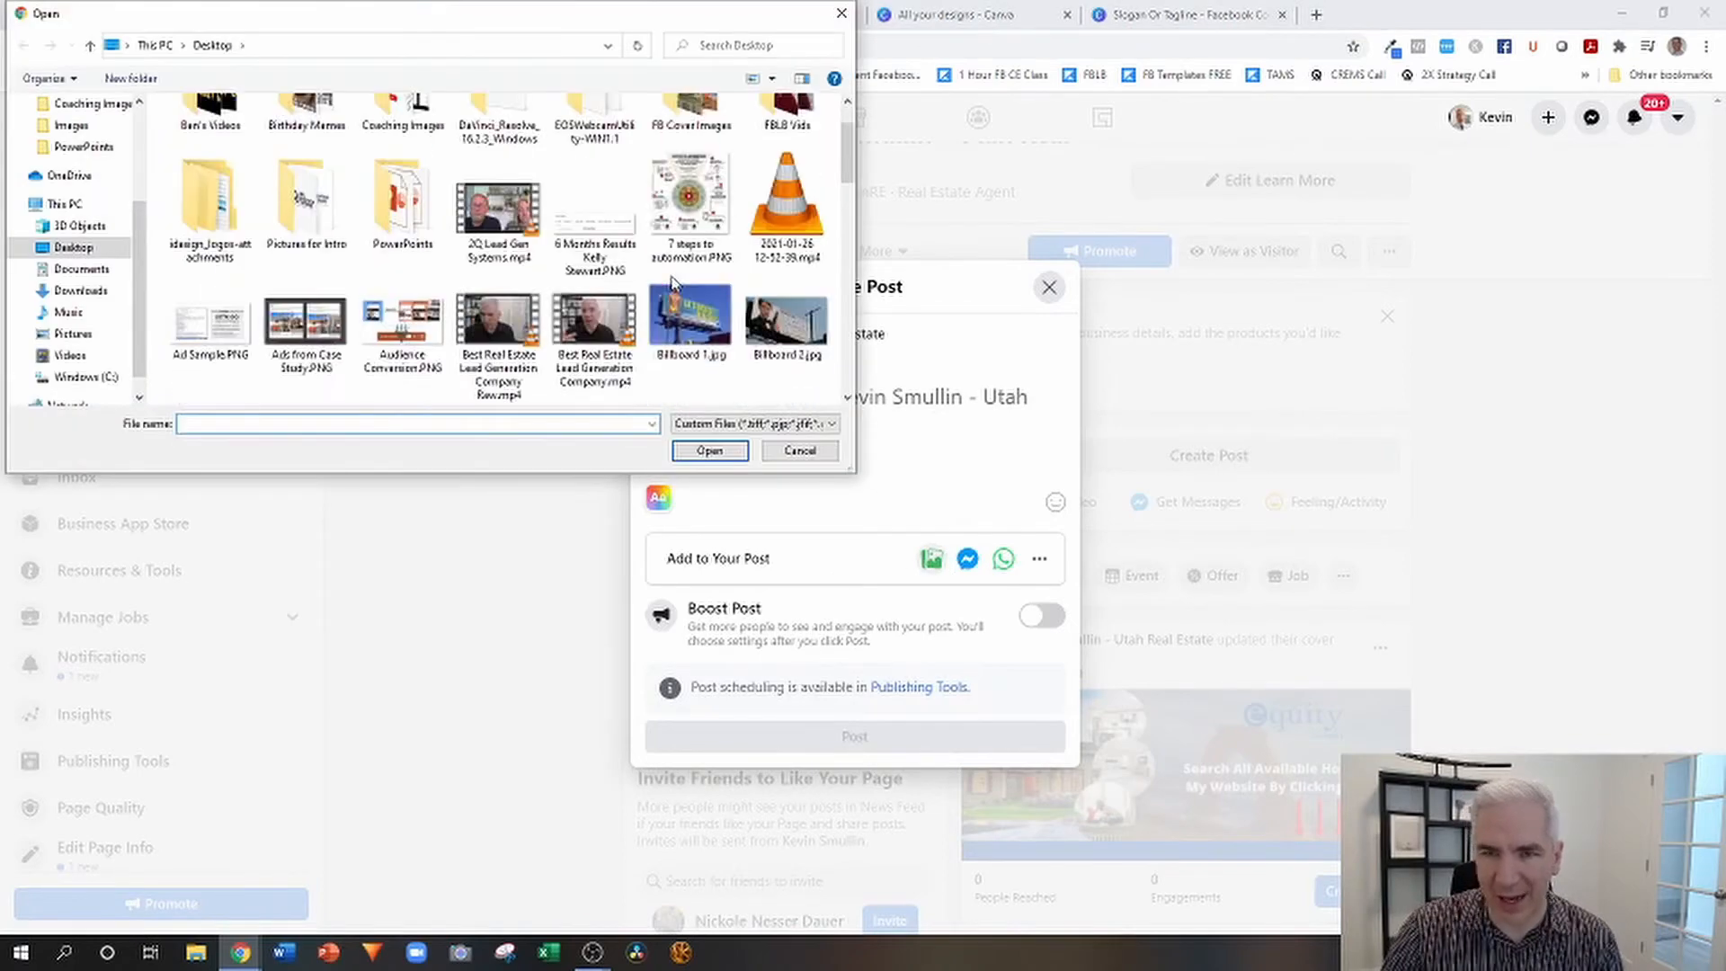
{"action": "scroll", "coordinate": [672, 284], "scroll_direction": "down", "scroll_amount": 6}
{"action": "scroll", "coordinate": [673, 284], "scroll_direction": "down", "scroll_amount": 3}
{"action": "scroll", "coordinate": [360, 225], "scroll_direction": "up", "scroll_amount": 2}
{"action": "left_click", "coordinate": [210, 140]}
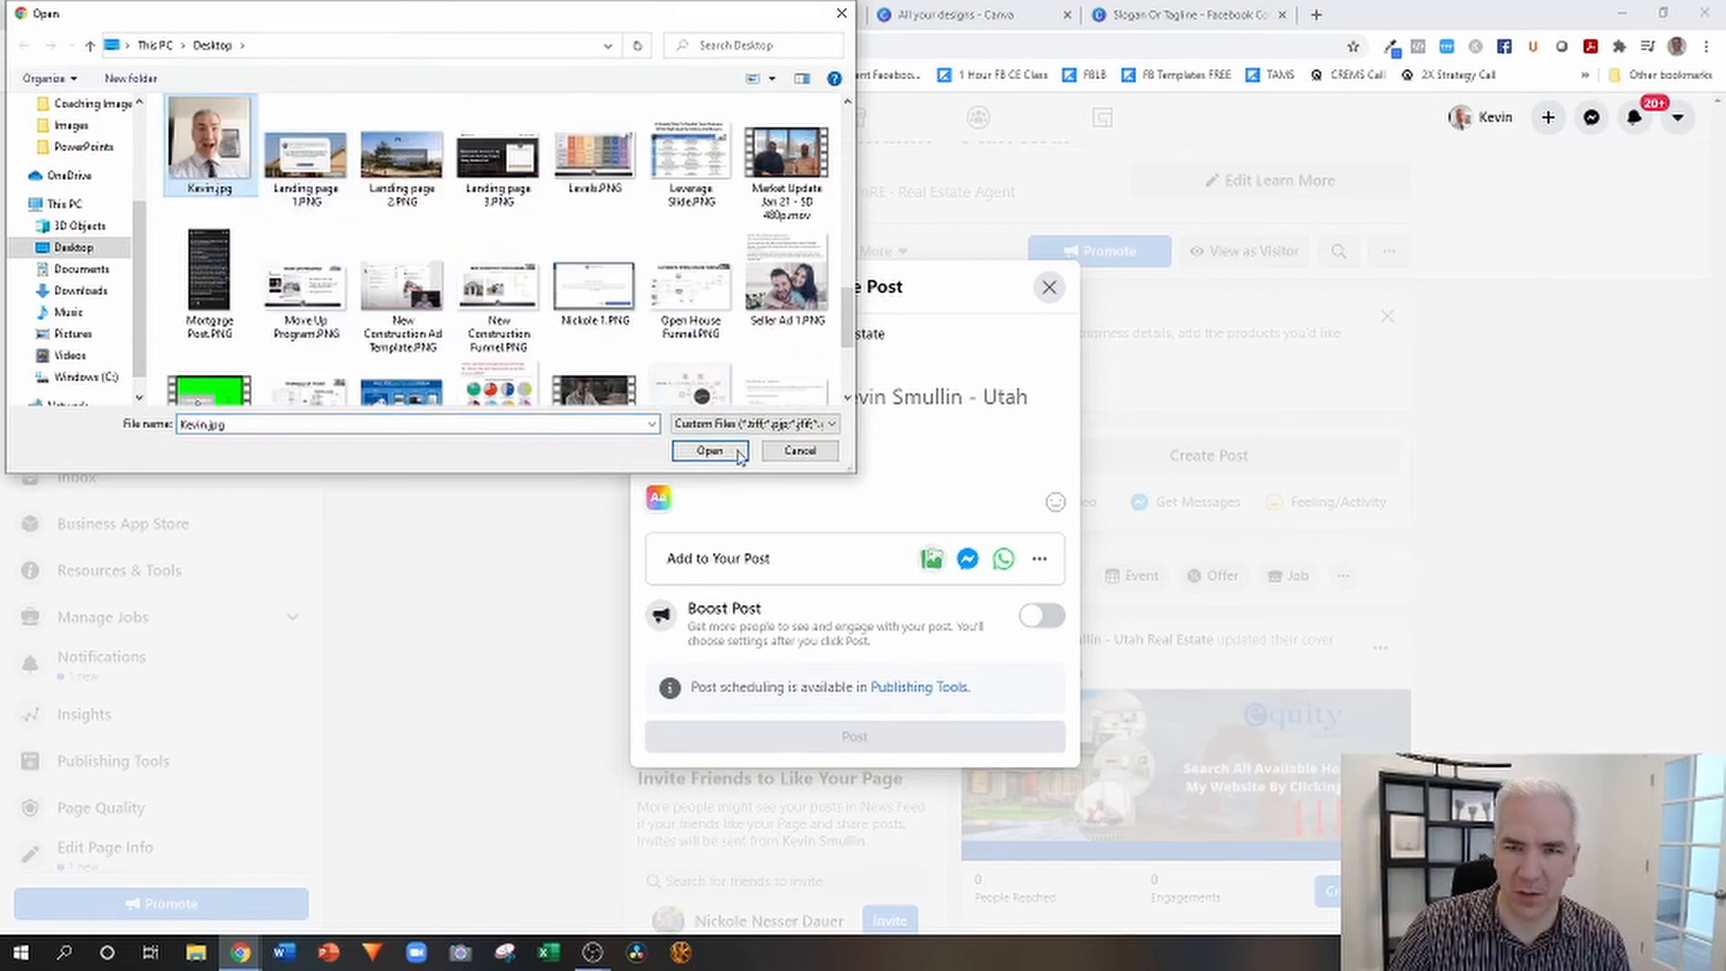
{"action": "left_click", "coordinate": [709, 450]}
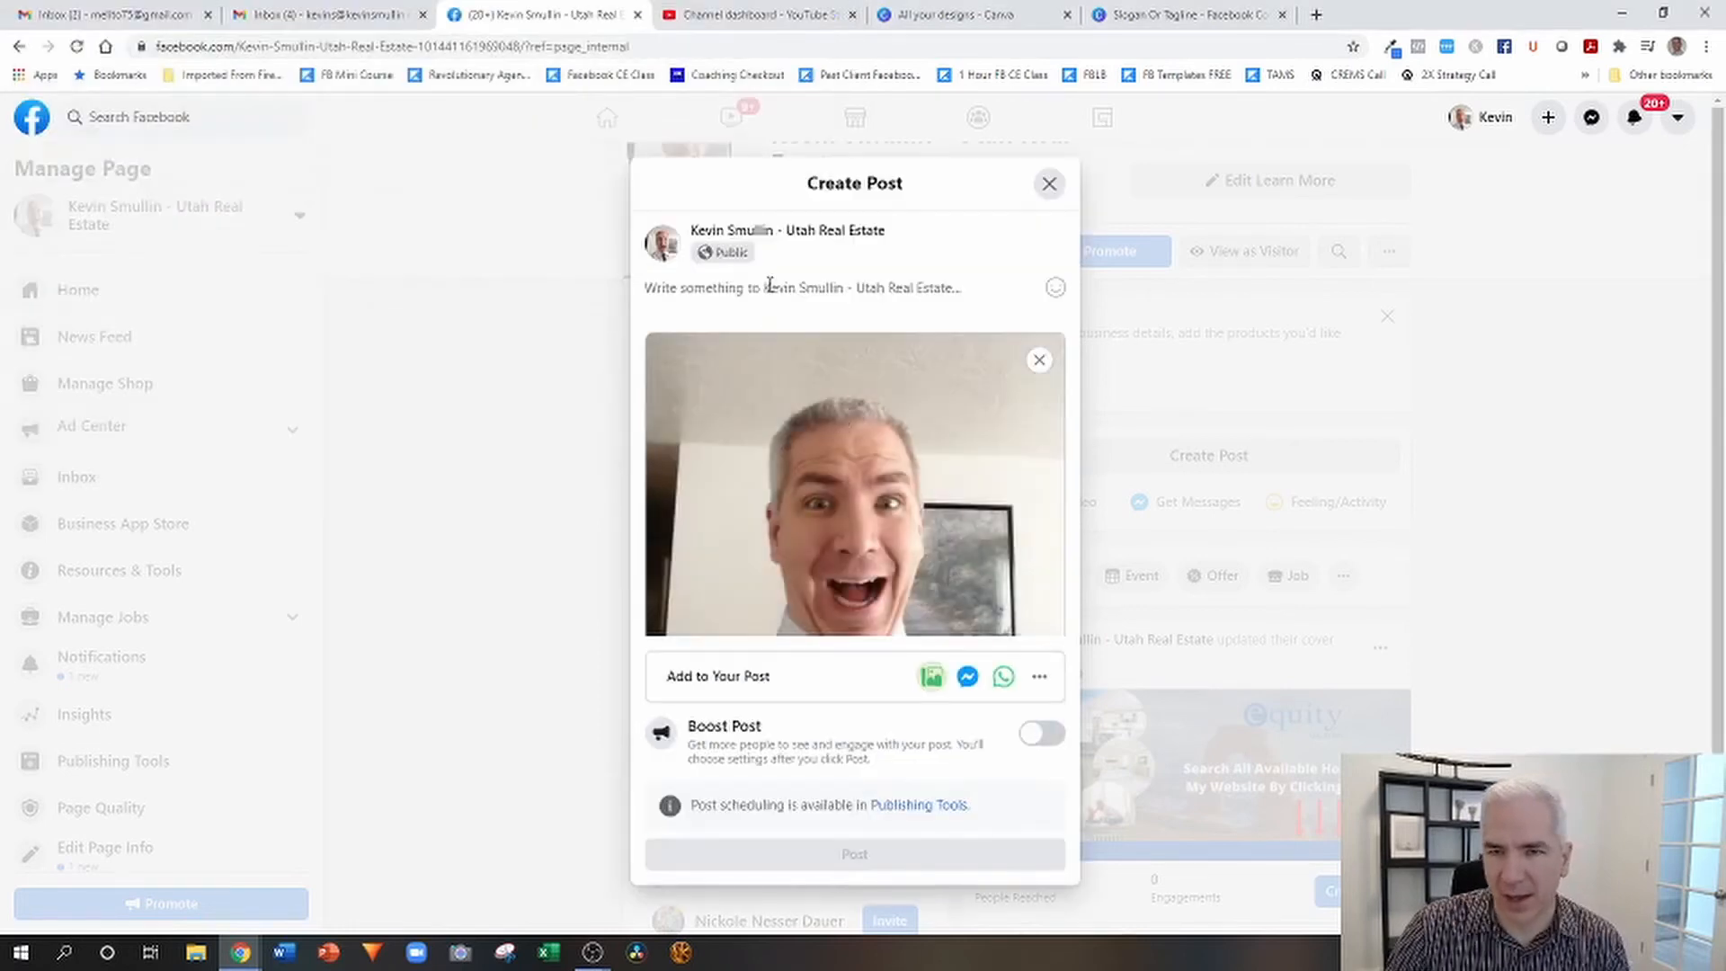
Write "Introduce yourself" as the text of the photo post and publish it.
{"action": "type", "text": "Intr"}
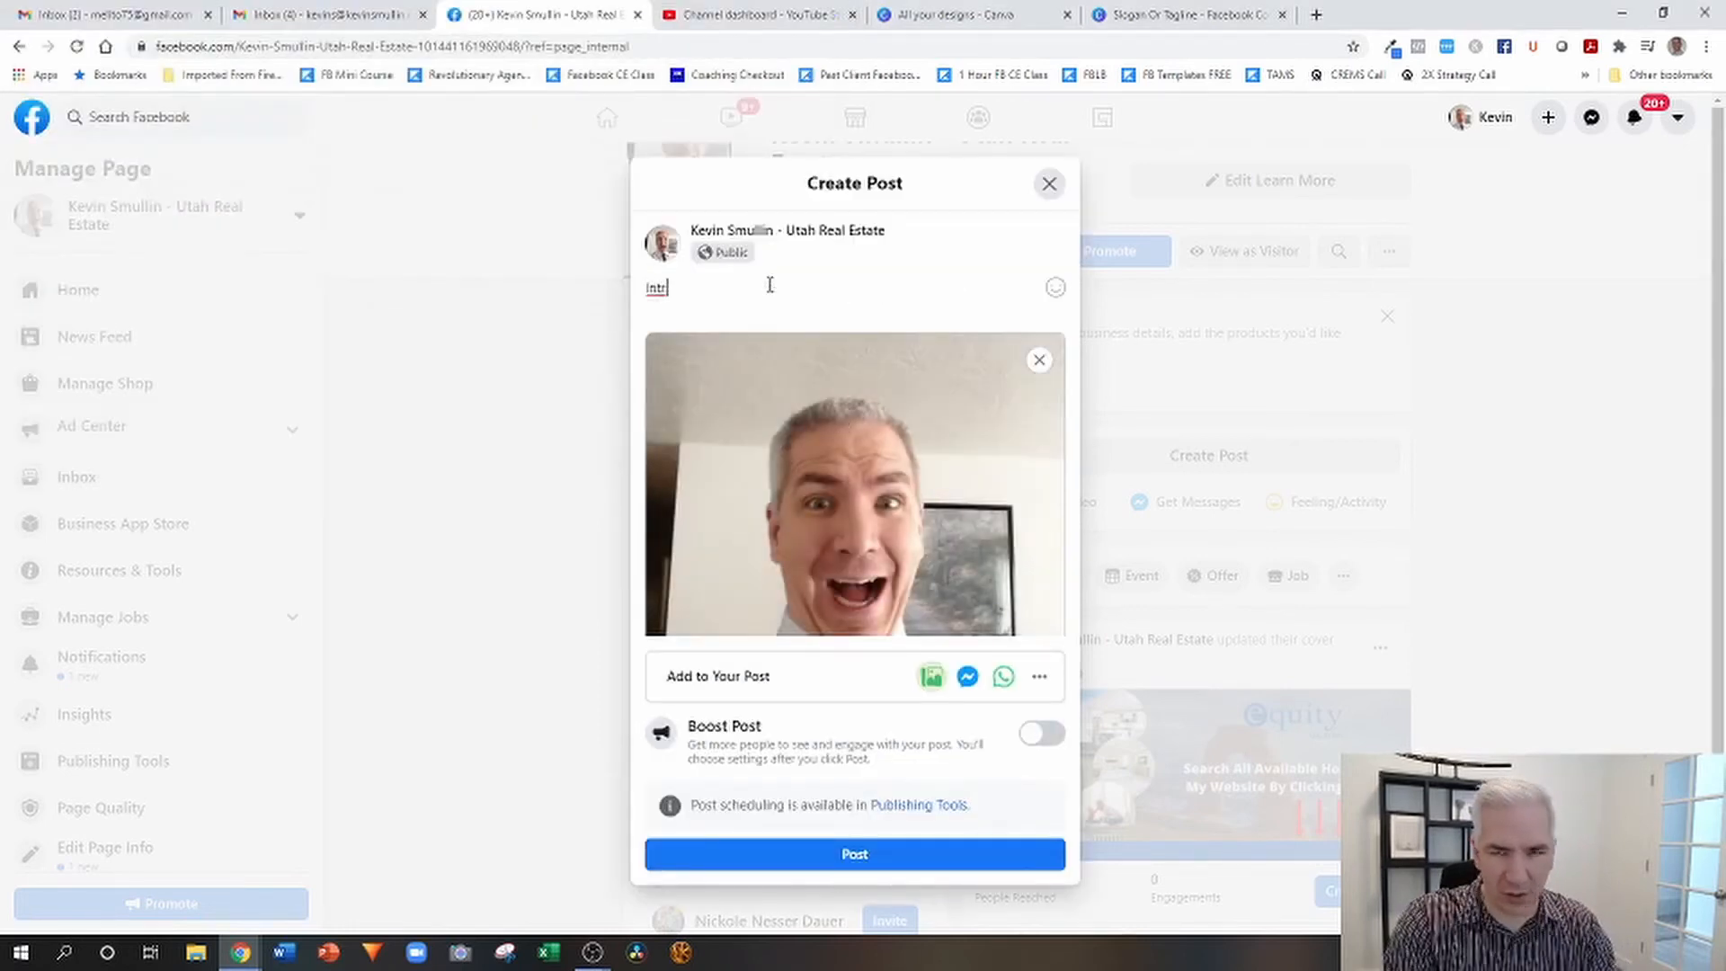
{"action": "type", "text": "oduce"}
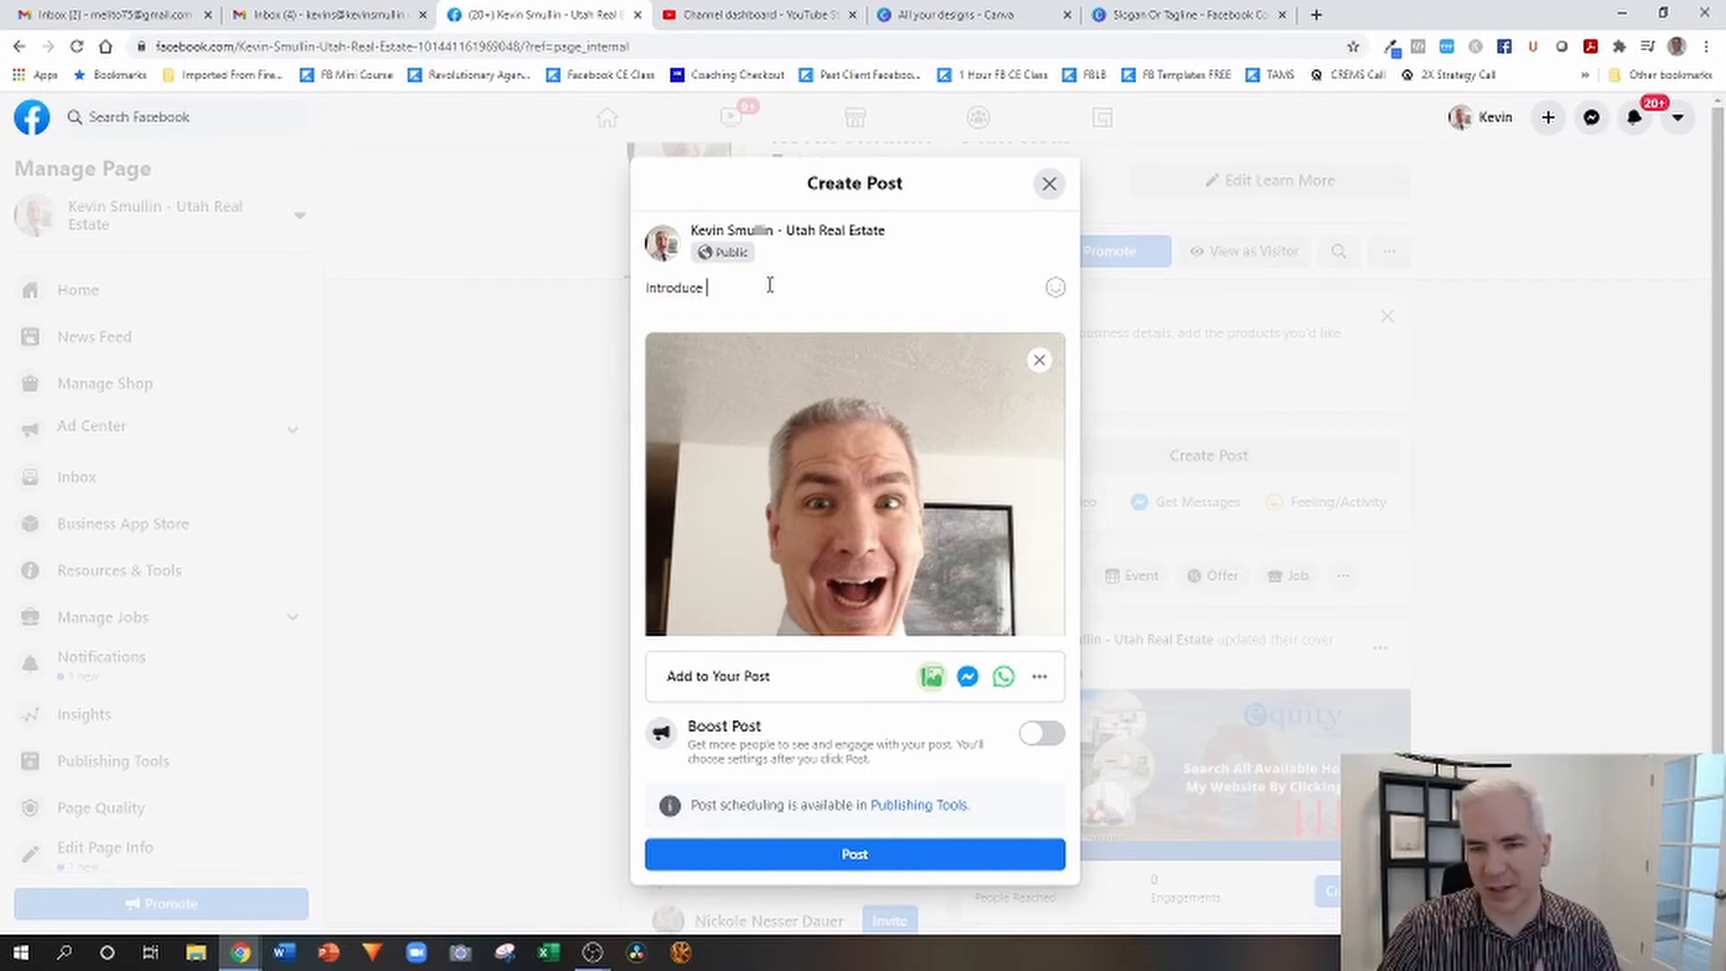
{"action": "type", "text": "yourself"}
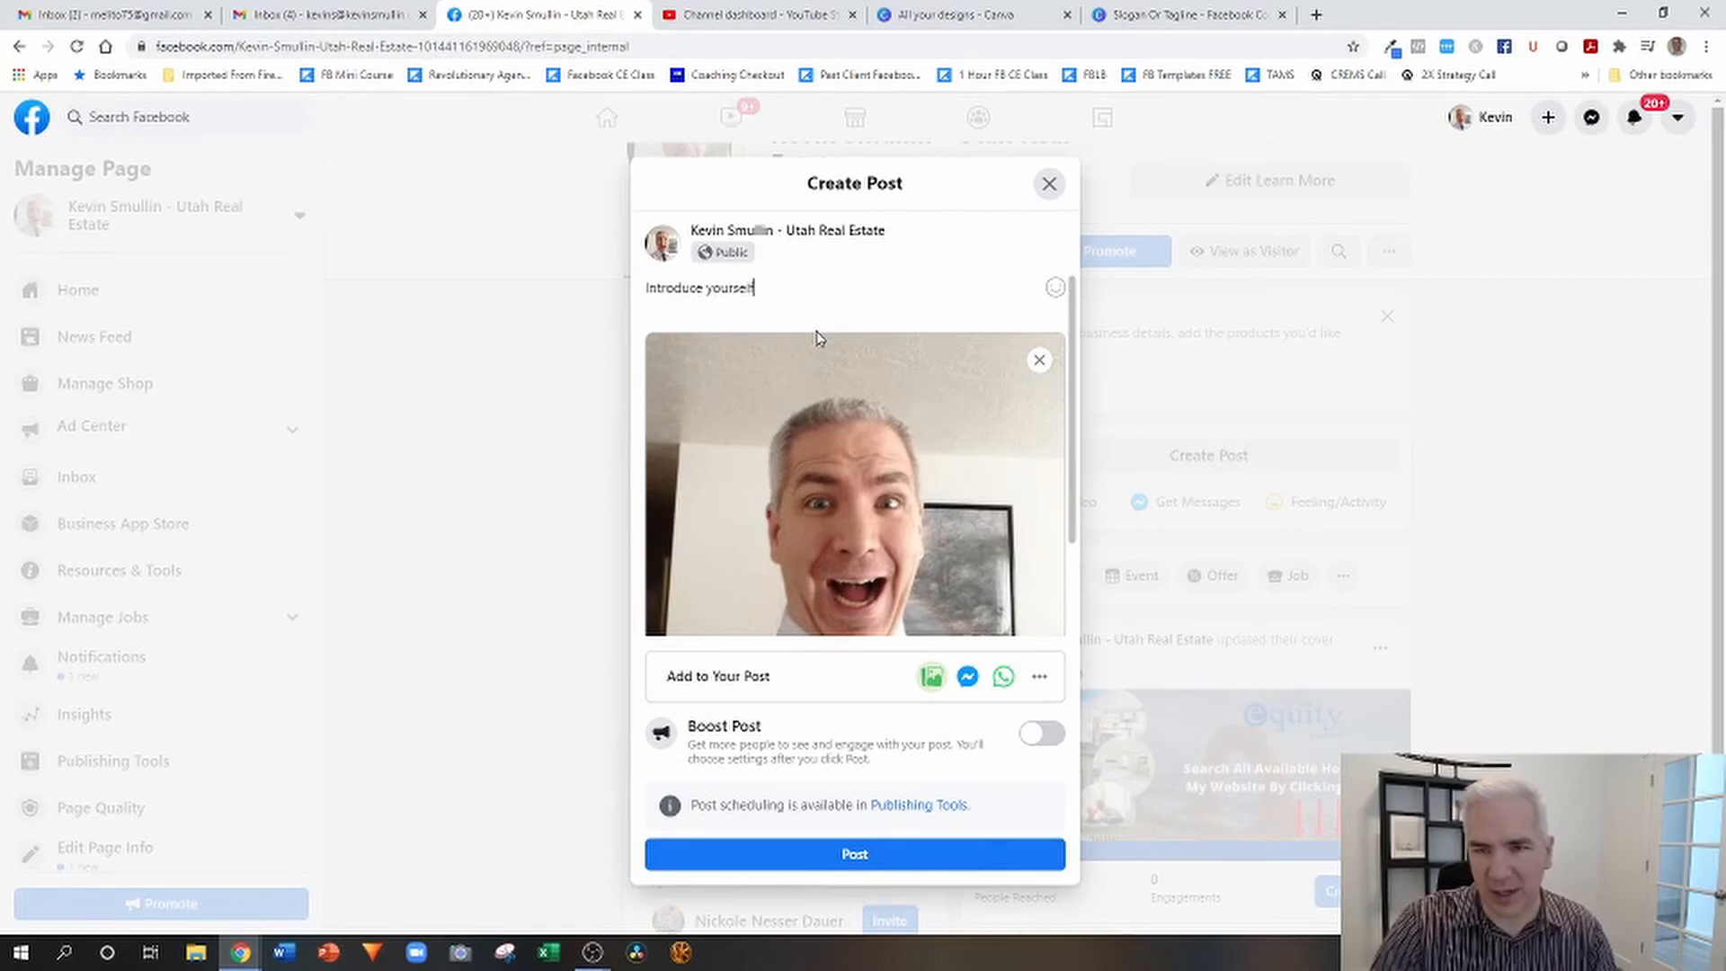
{"action": "left_click", "coordinate": [817, 856]}
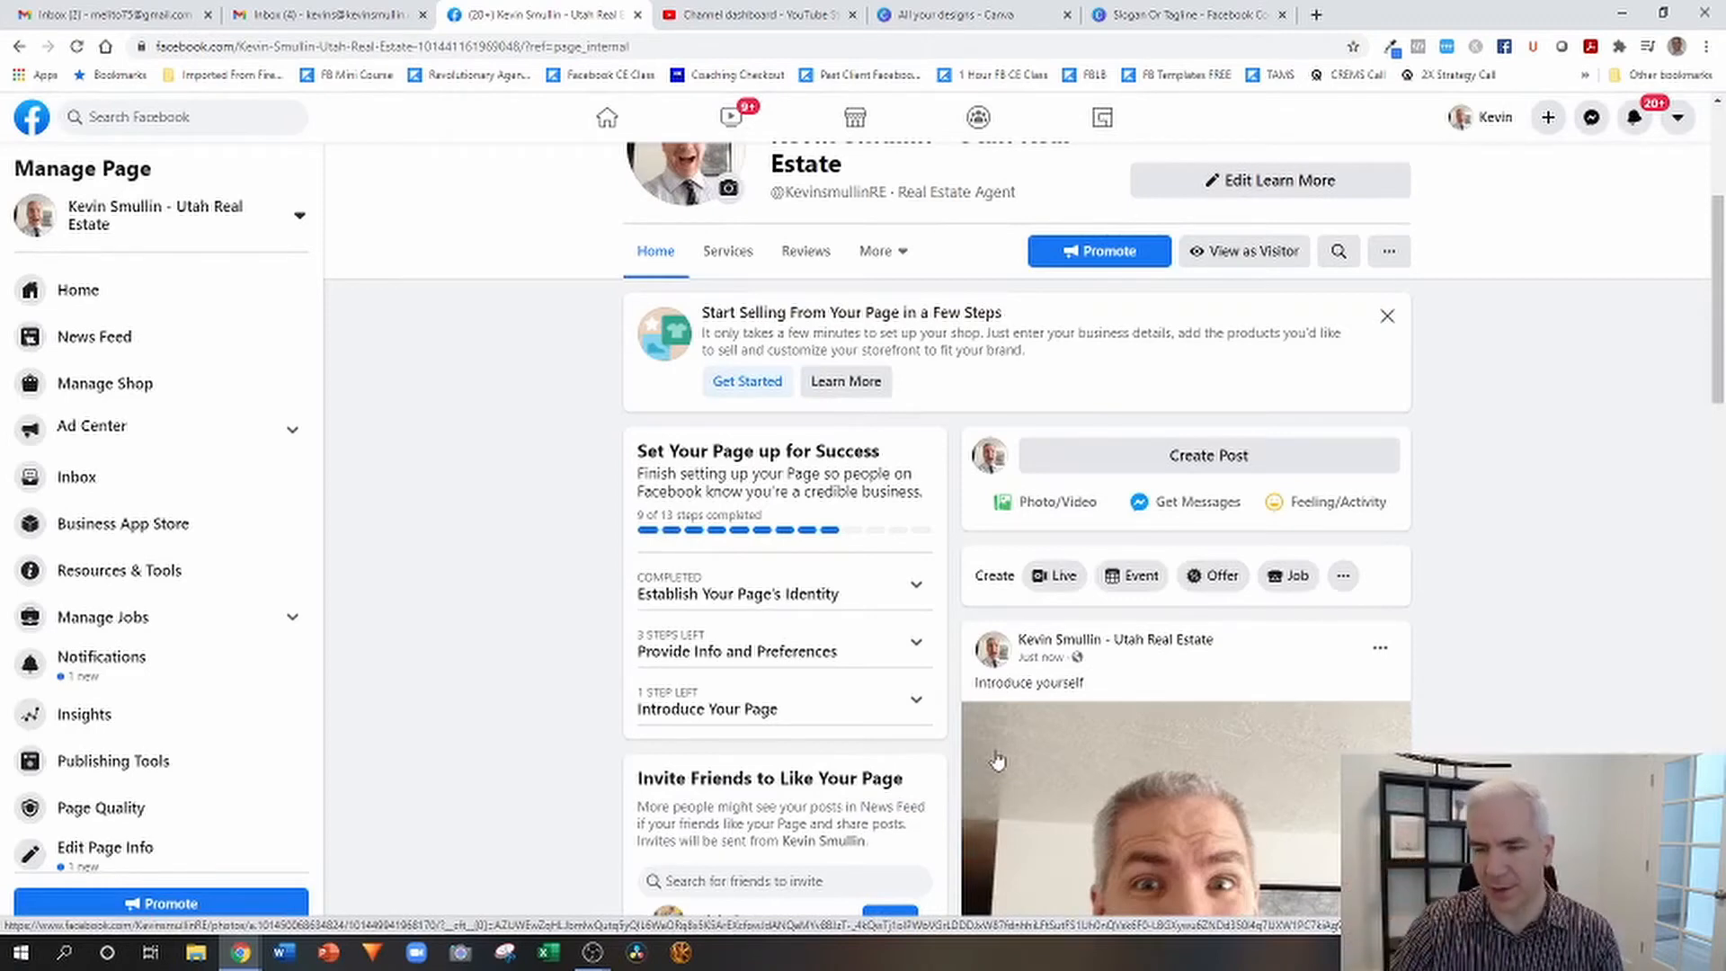
Pin the new "Introduce yourself" photo post to the top of the page.
{"action": "scroll", "coordinate": [1530, 530], "scroll_direction": "down", "scroll_amount": 2}
{"action": "left_click", "coordinate": [1381, 469]}
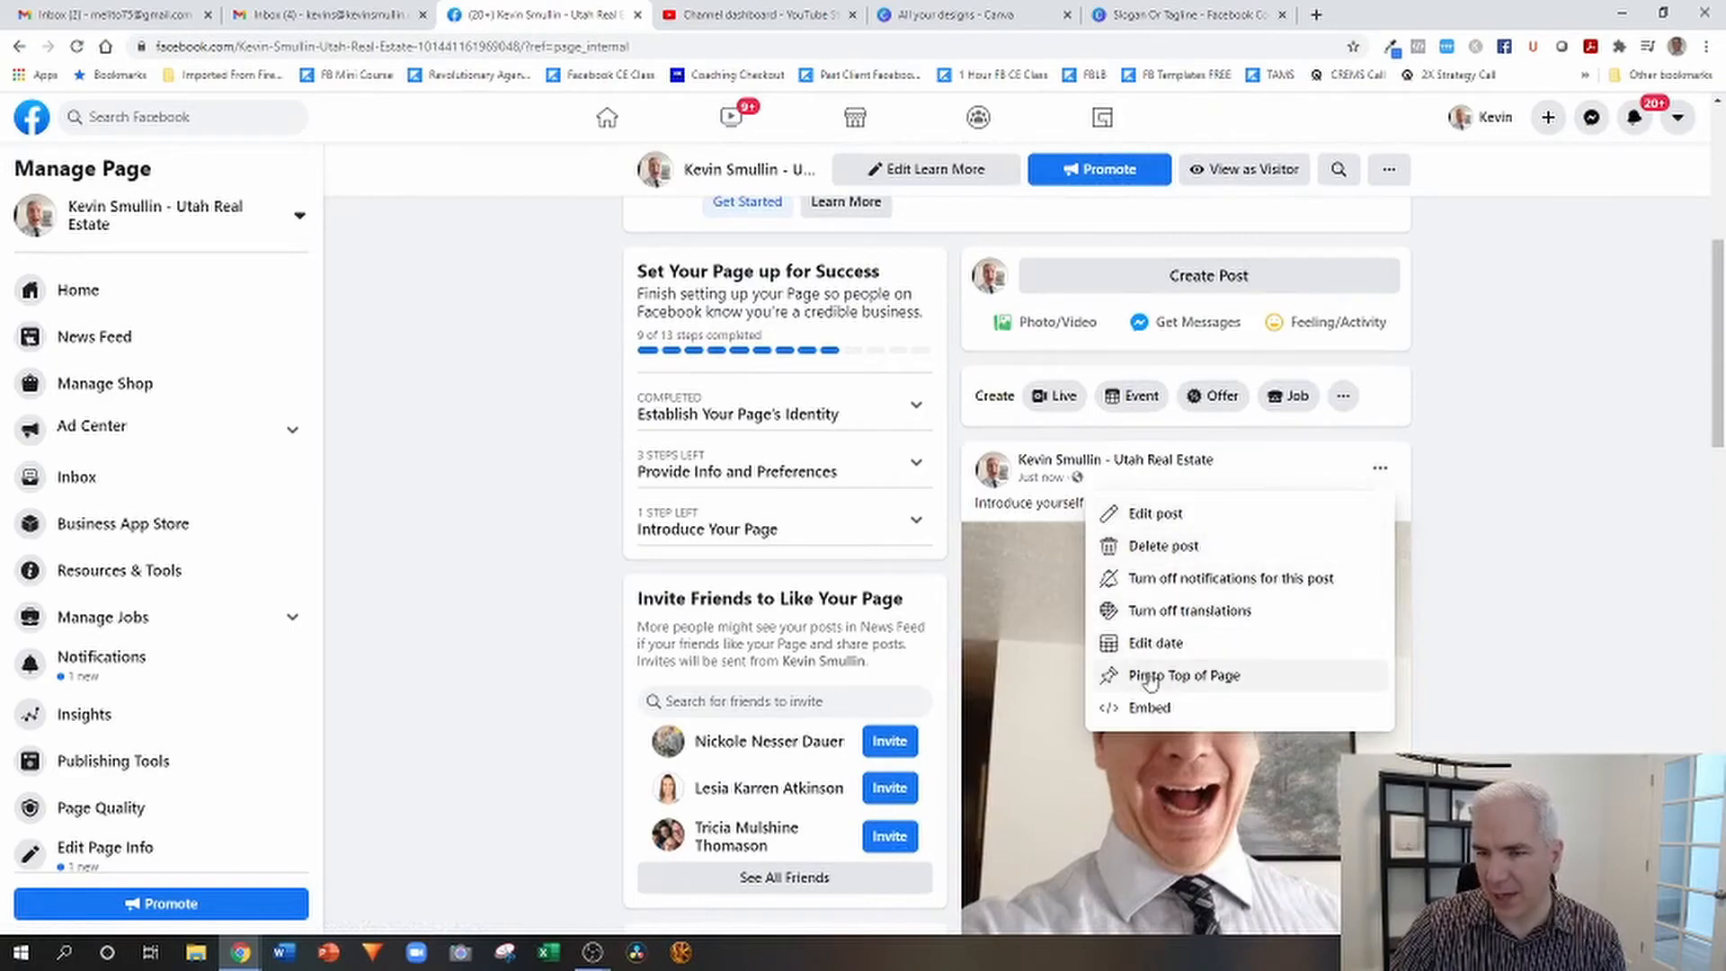
{"action": "left_click", "coordinate": [1155, 675]}
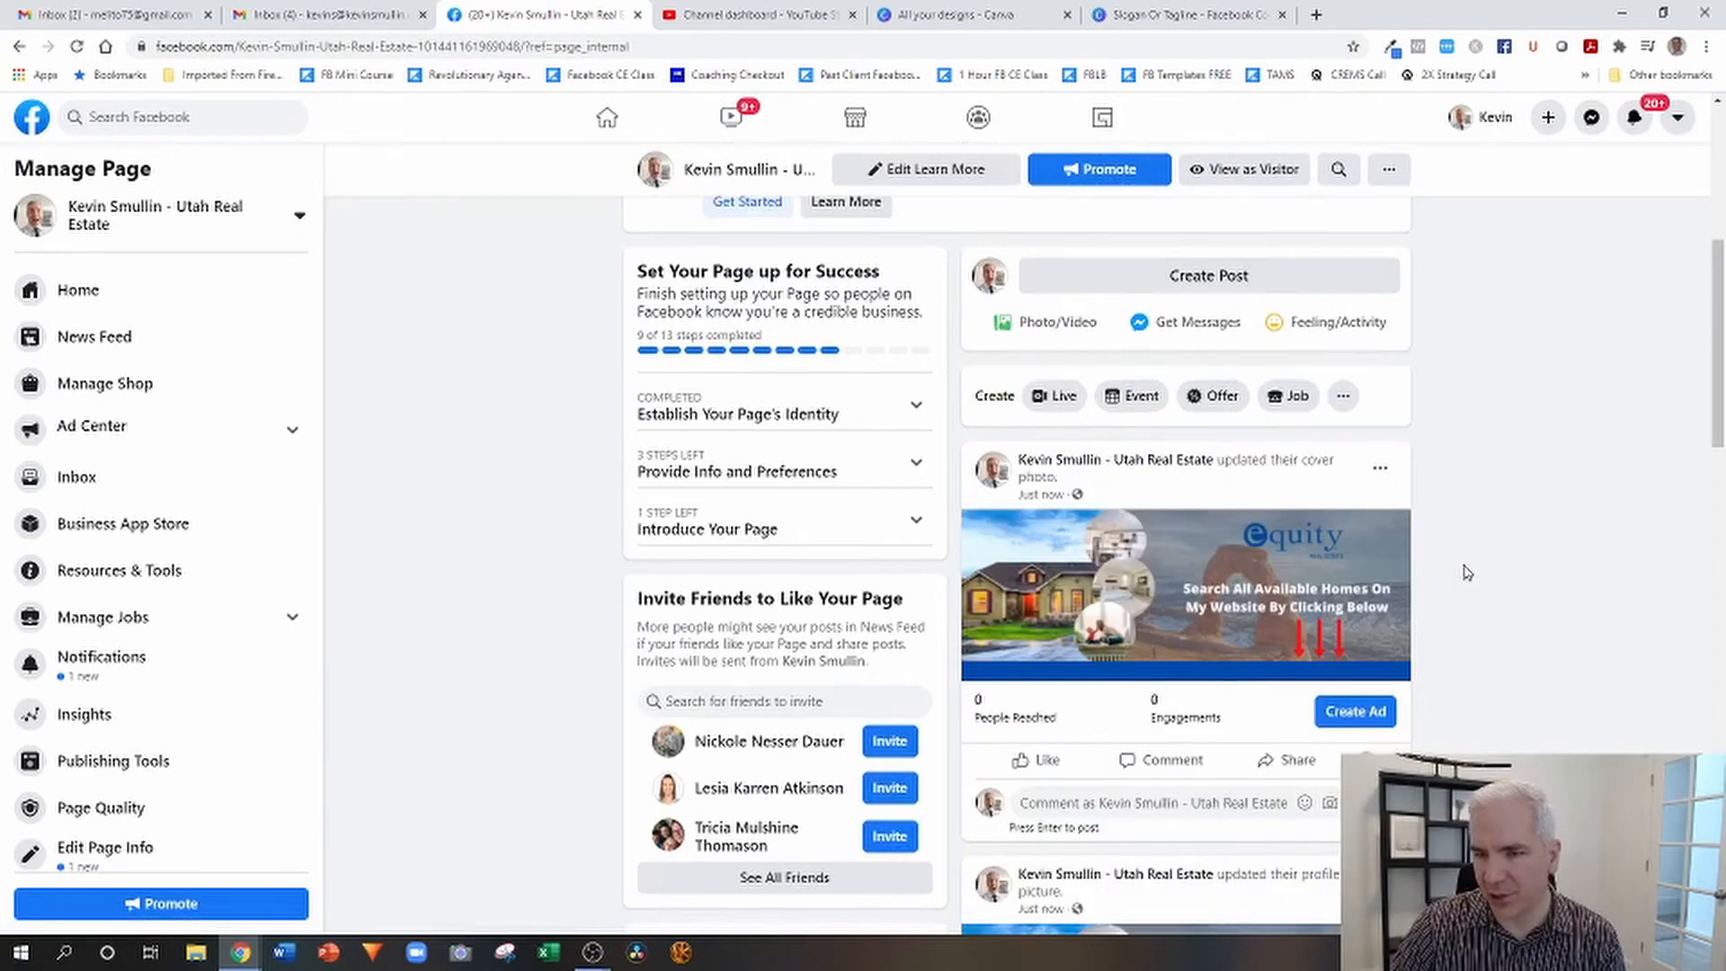
Reload the business page and check the pinned "Introduce yourself" post in its feed.
{"action": "scroll", "coordinate": [1463, 570], "scroll_direction": "up", "scroll_amount": 4}
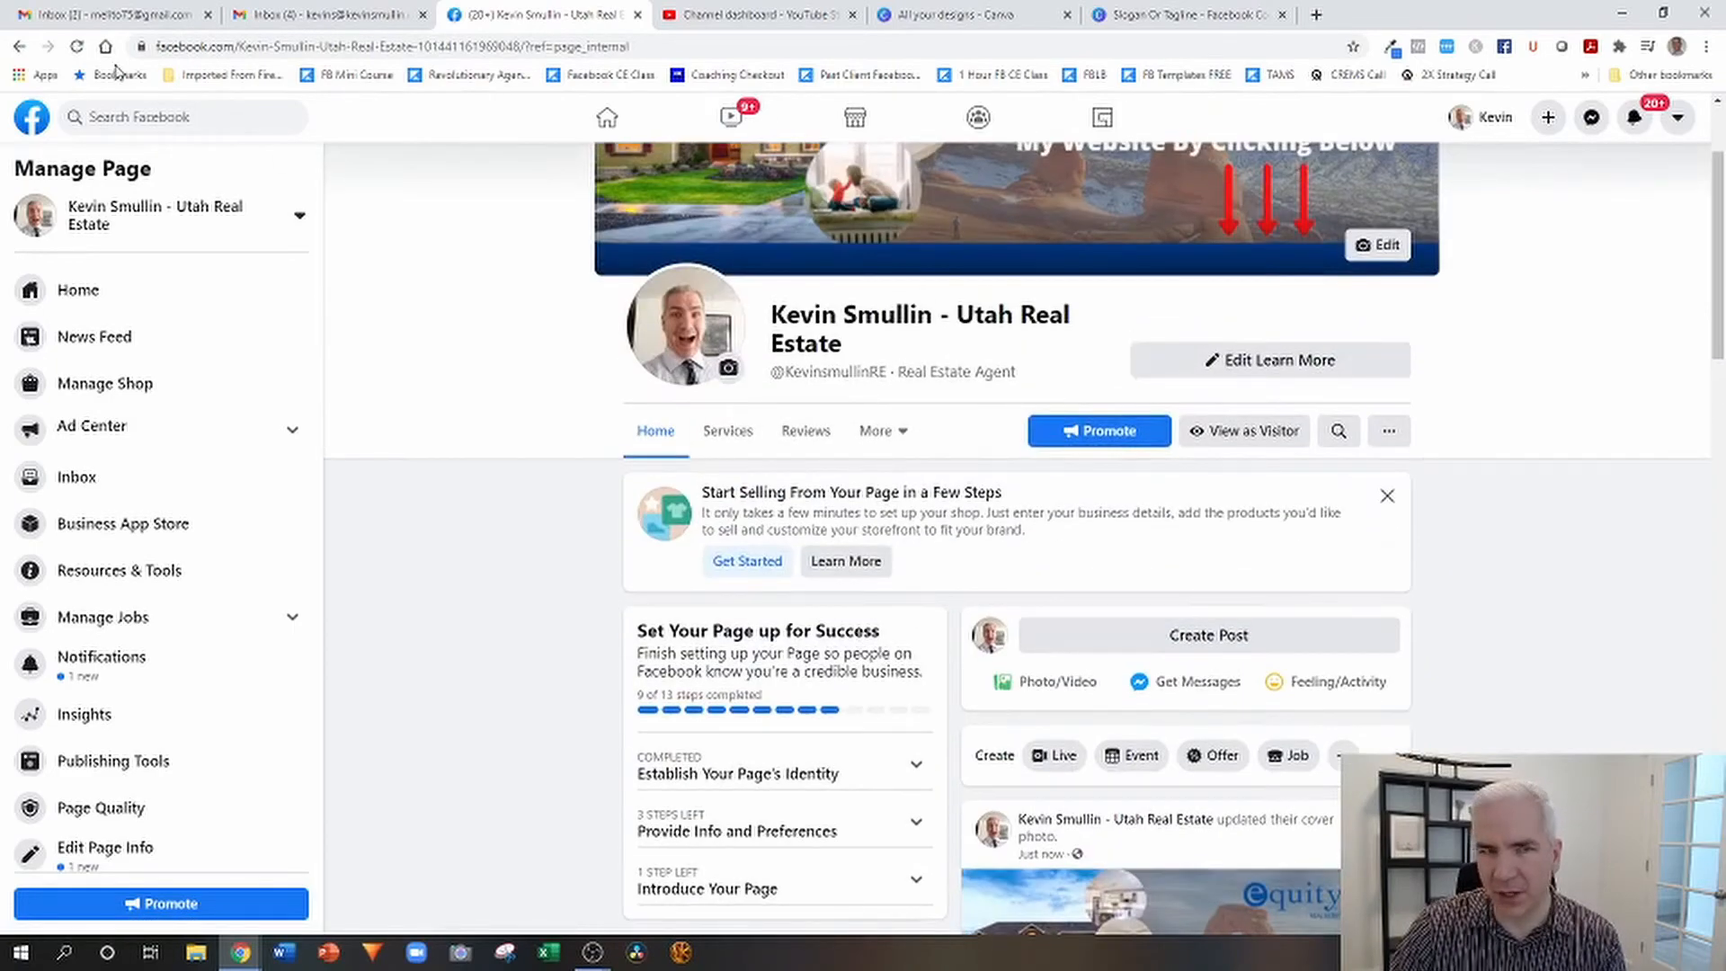
{"action": "left_click", "coordinate": [77, 45]}
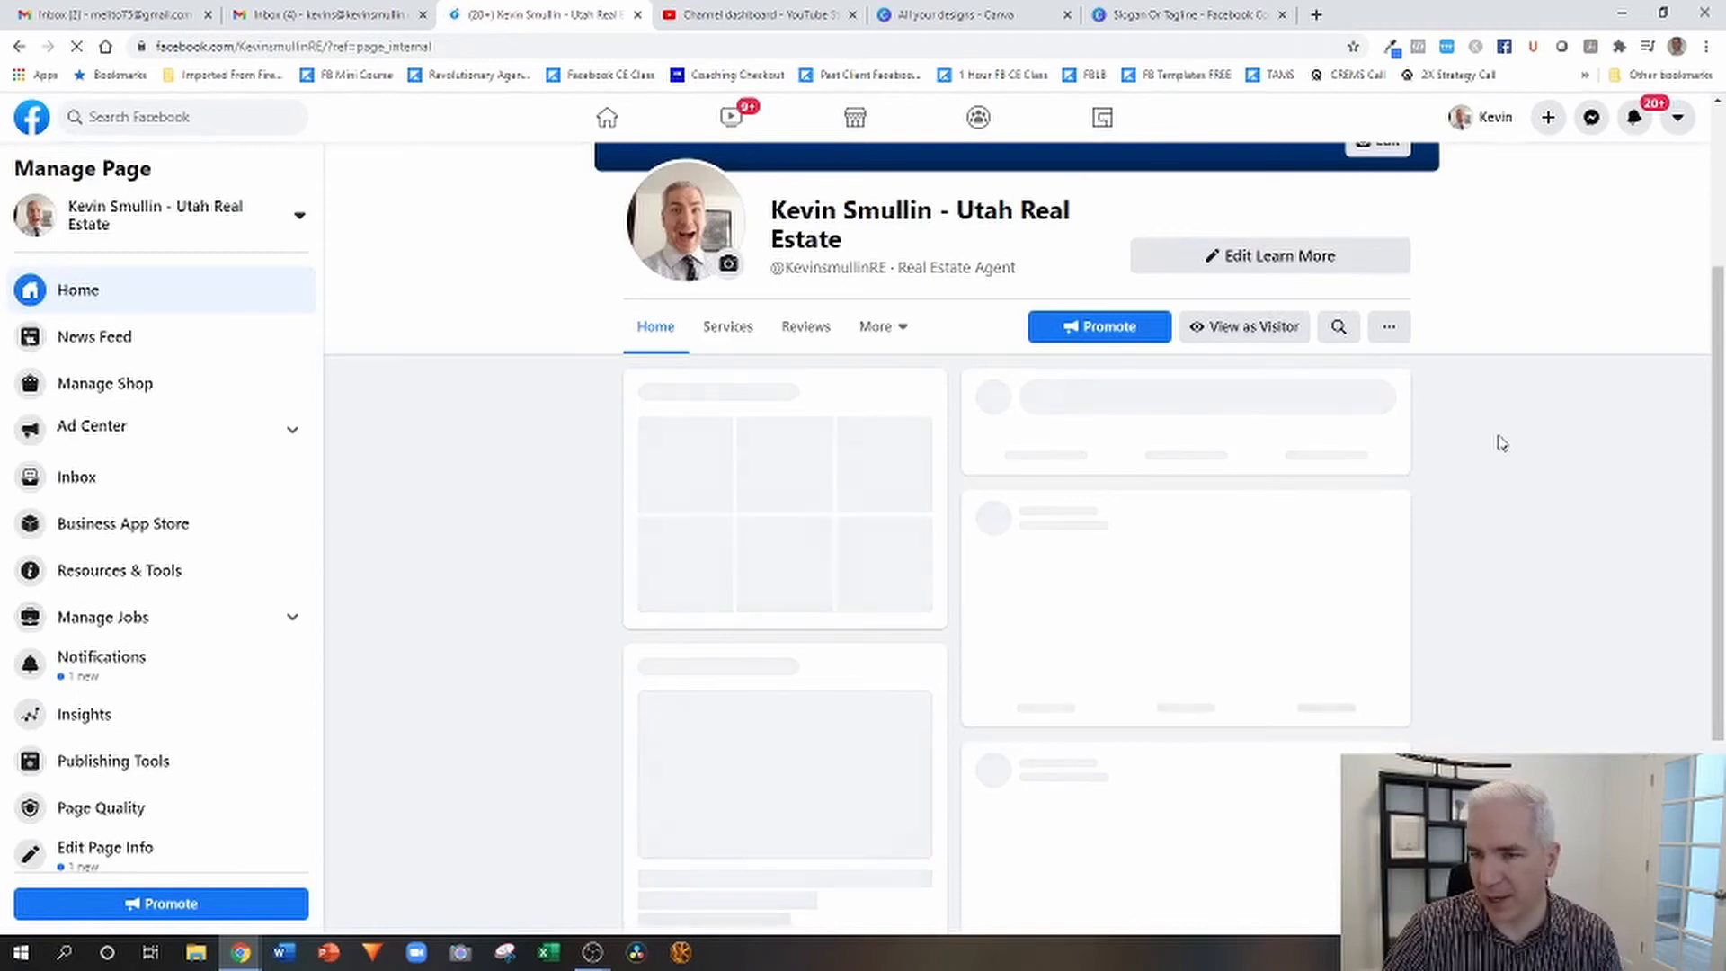
{"action": "scroll", "coordinate": [1502, 442], "scroll_direction": "down", "scroll_amount": 4}
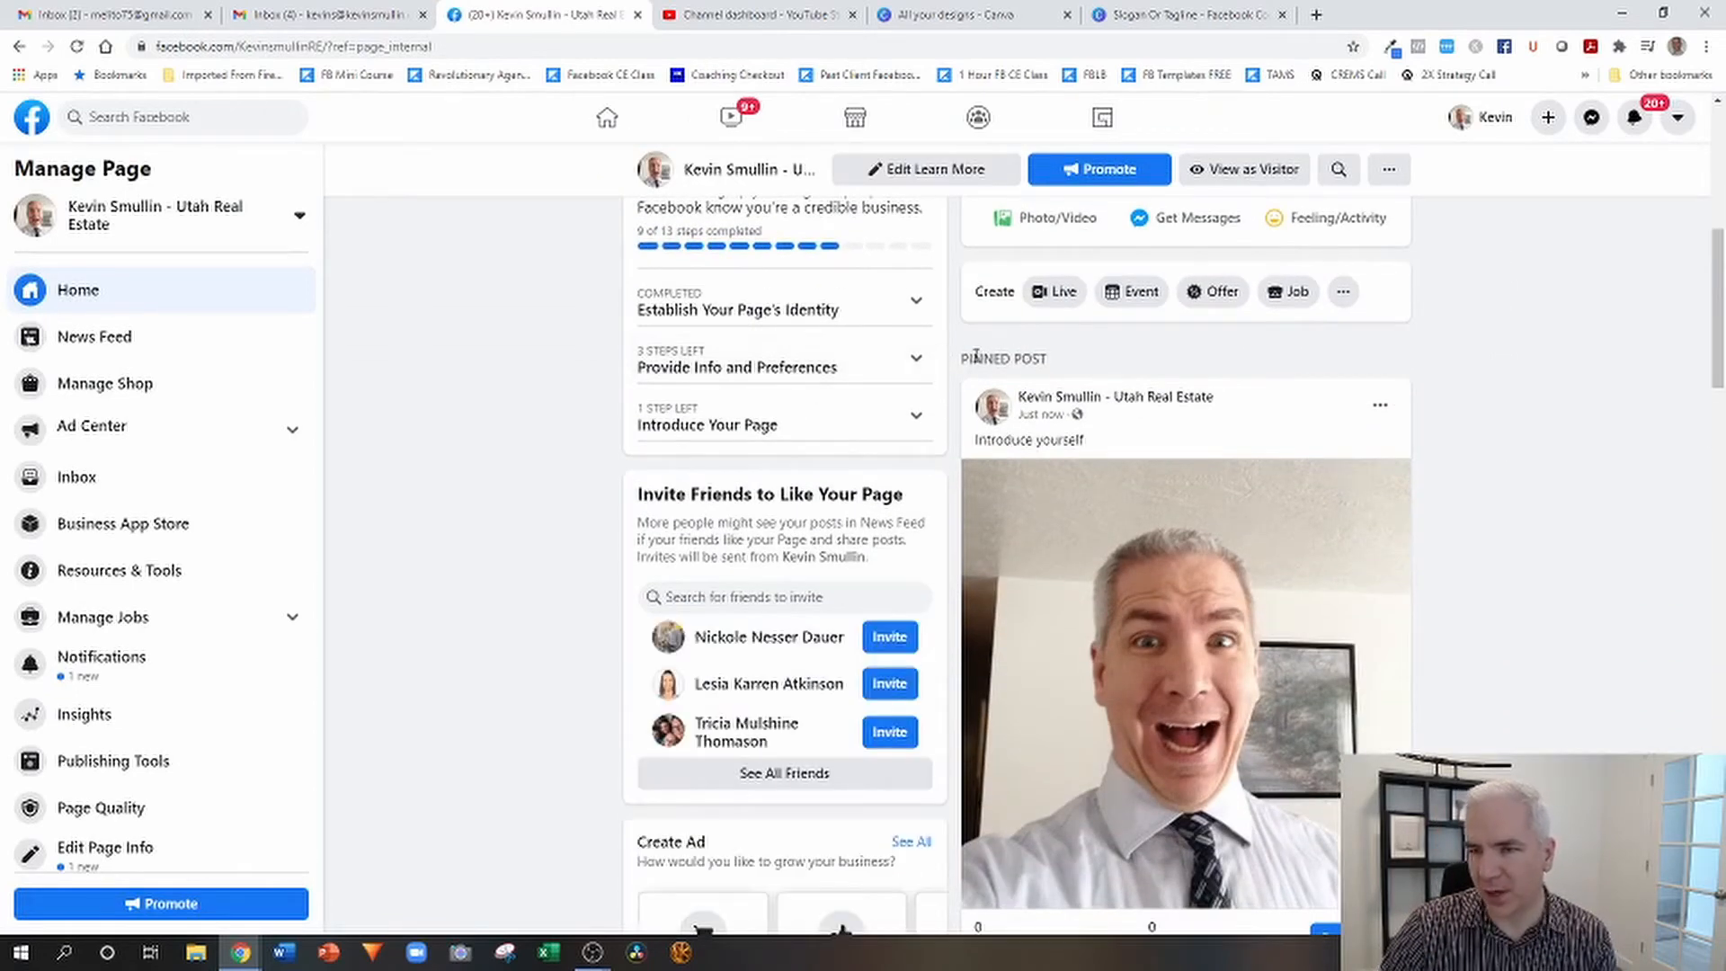
{"action": "scroll", "coordinate": [1542, 398], "scroll_direction": "down", "scroll_amount": 2}
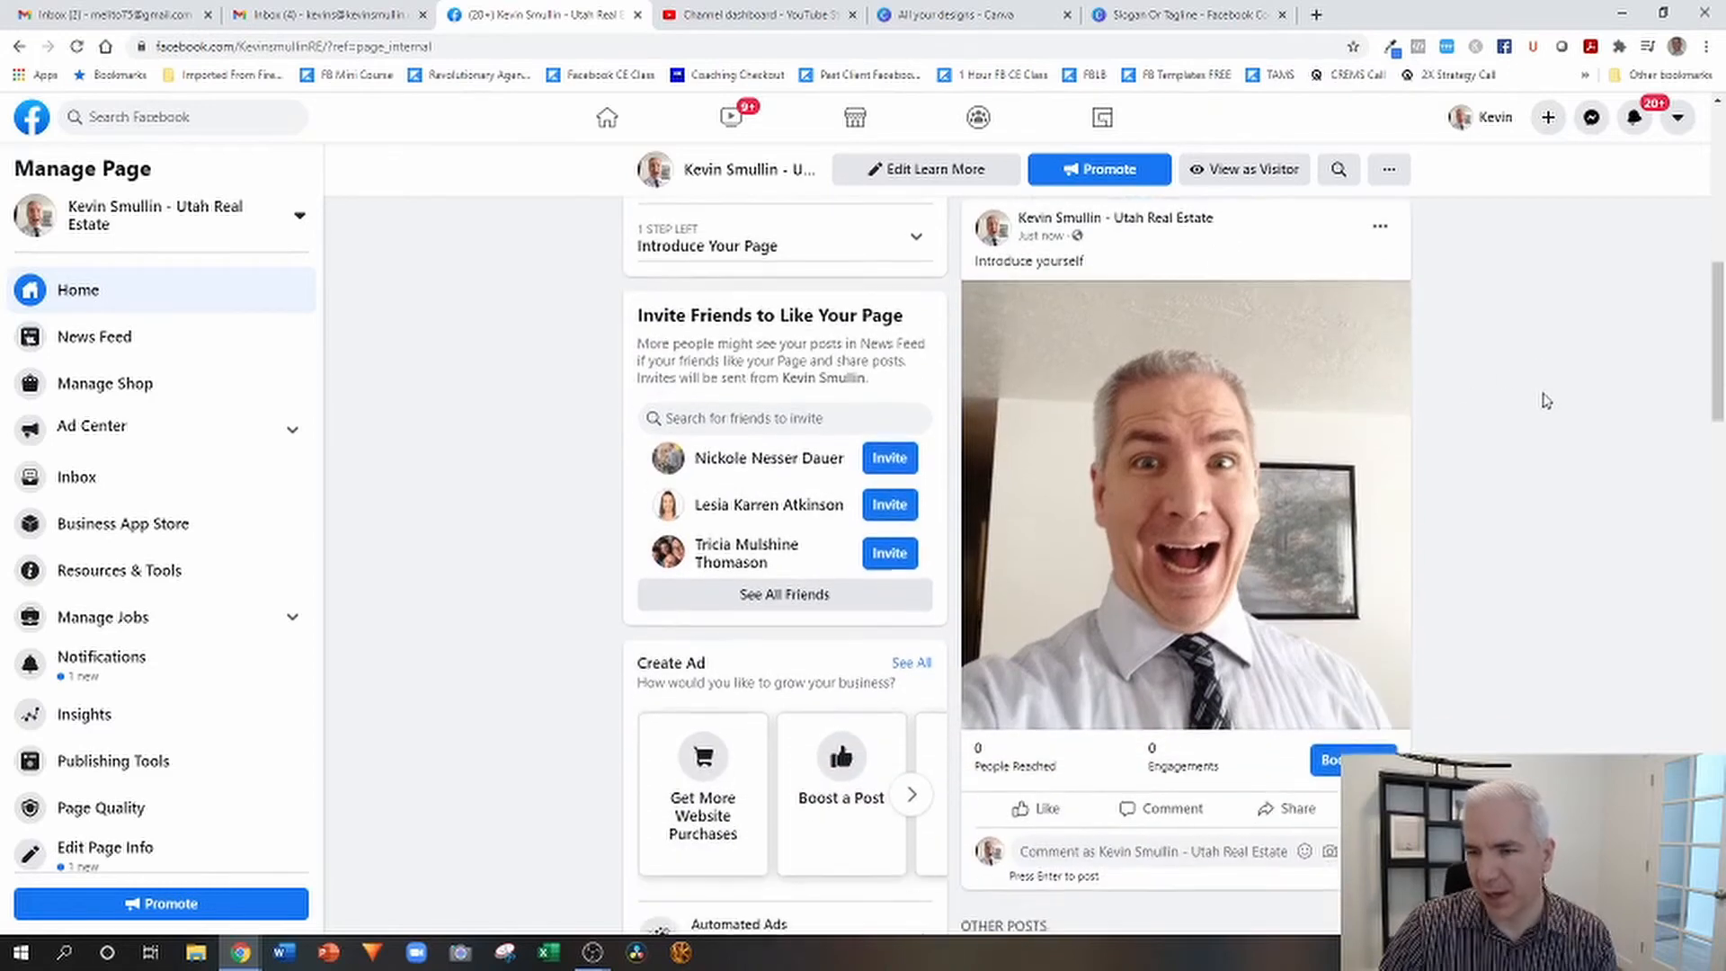
{"action": "scroll", "coordinate": [1475, 409], "scroll_direction": "up", "scroll_amount": 2}
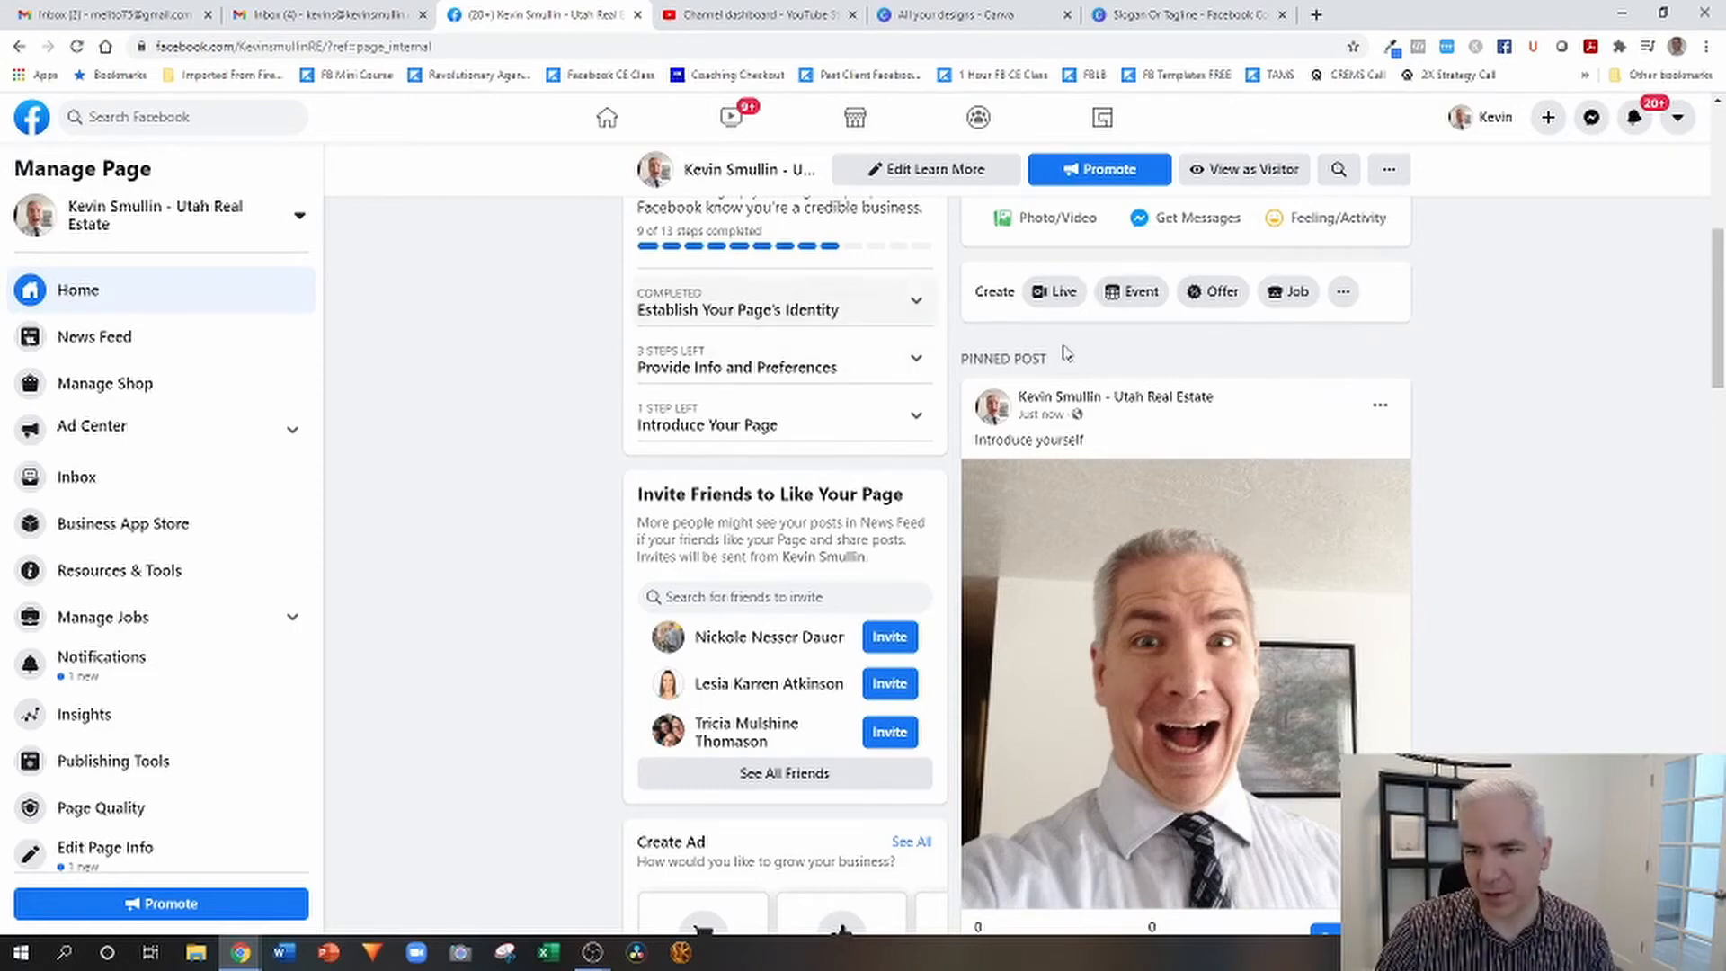
Examine the page's other posts along with its Insights, About and Photos sections.
{"action": "scroll", "coordinate": [1455, 365], "scroll_direction": "down", "scroll_amount": 4}
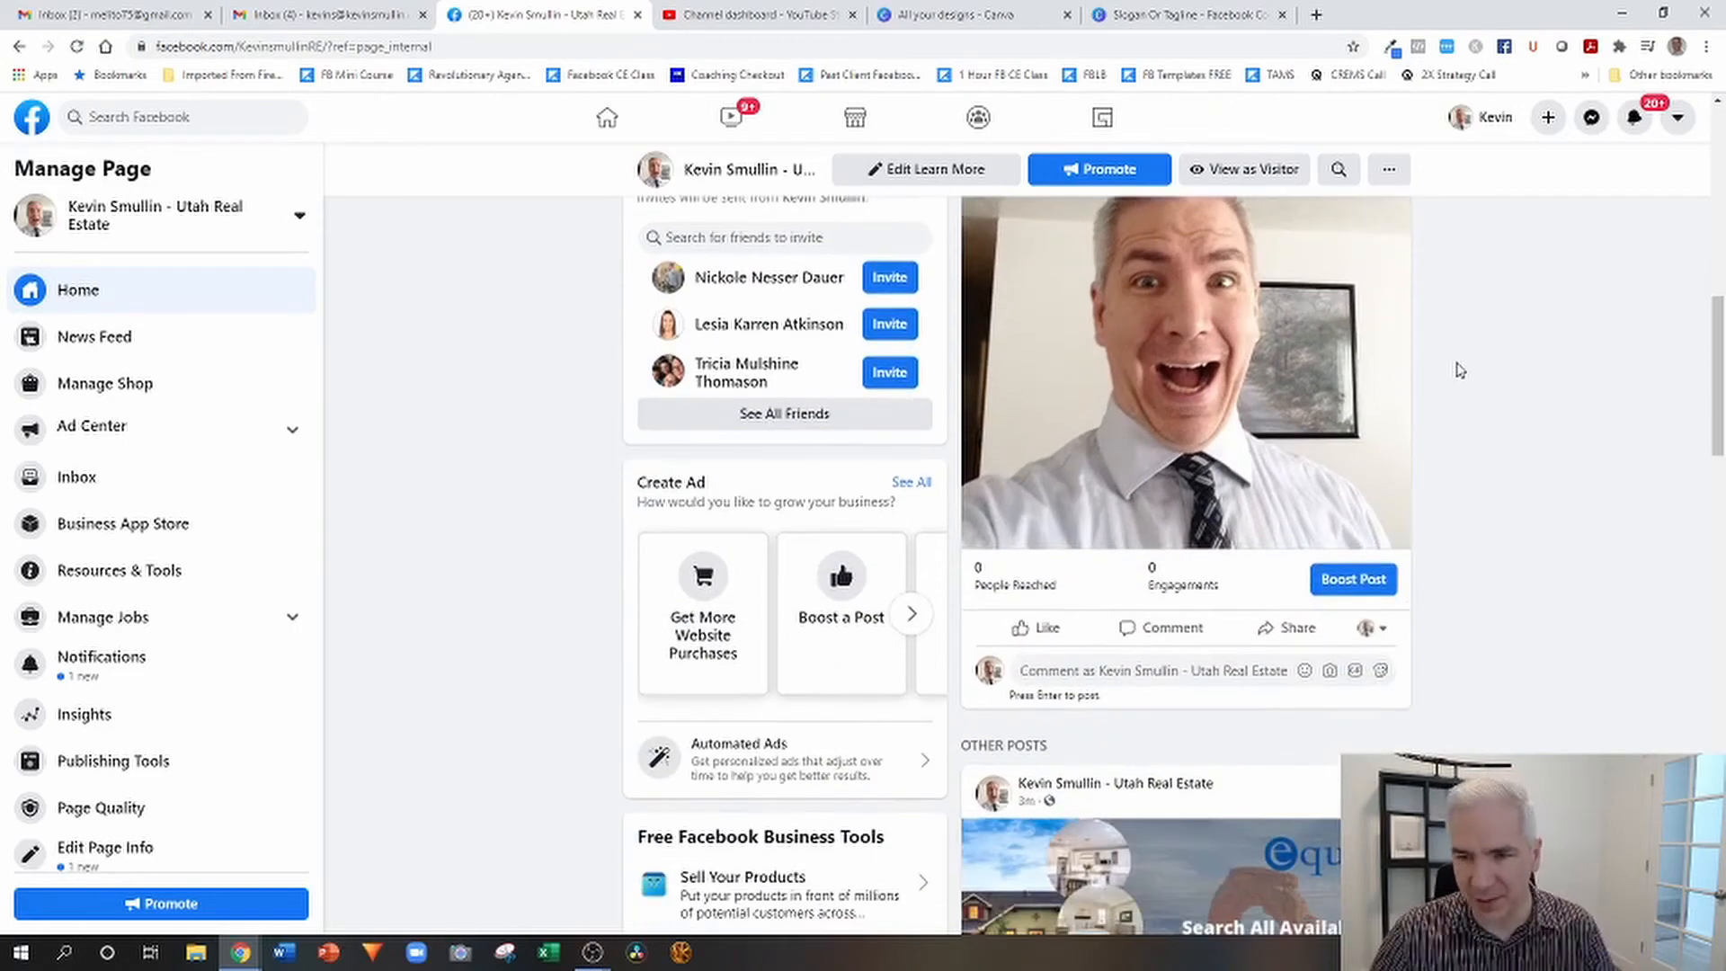
{"action": "scroll", "coordinate": [1421, 410], "scroll_direction": "down", "scroll_amount": 10}
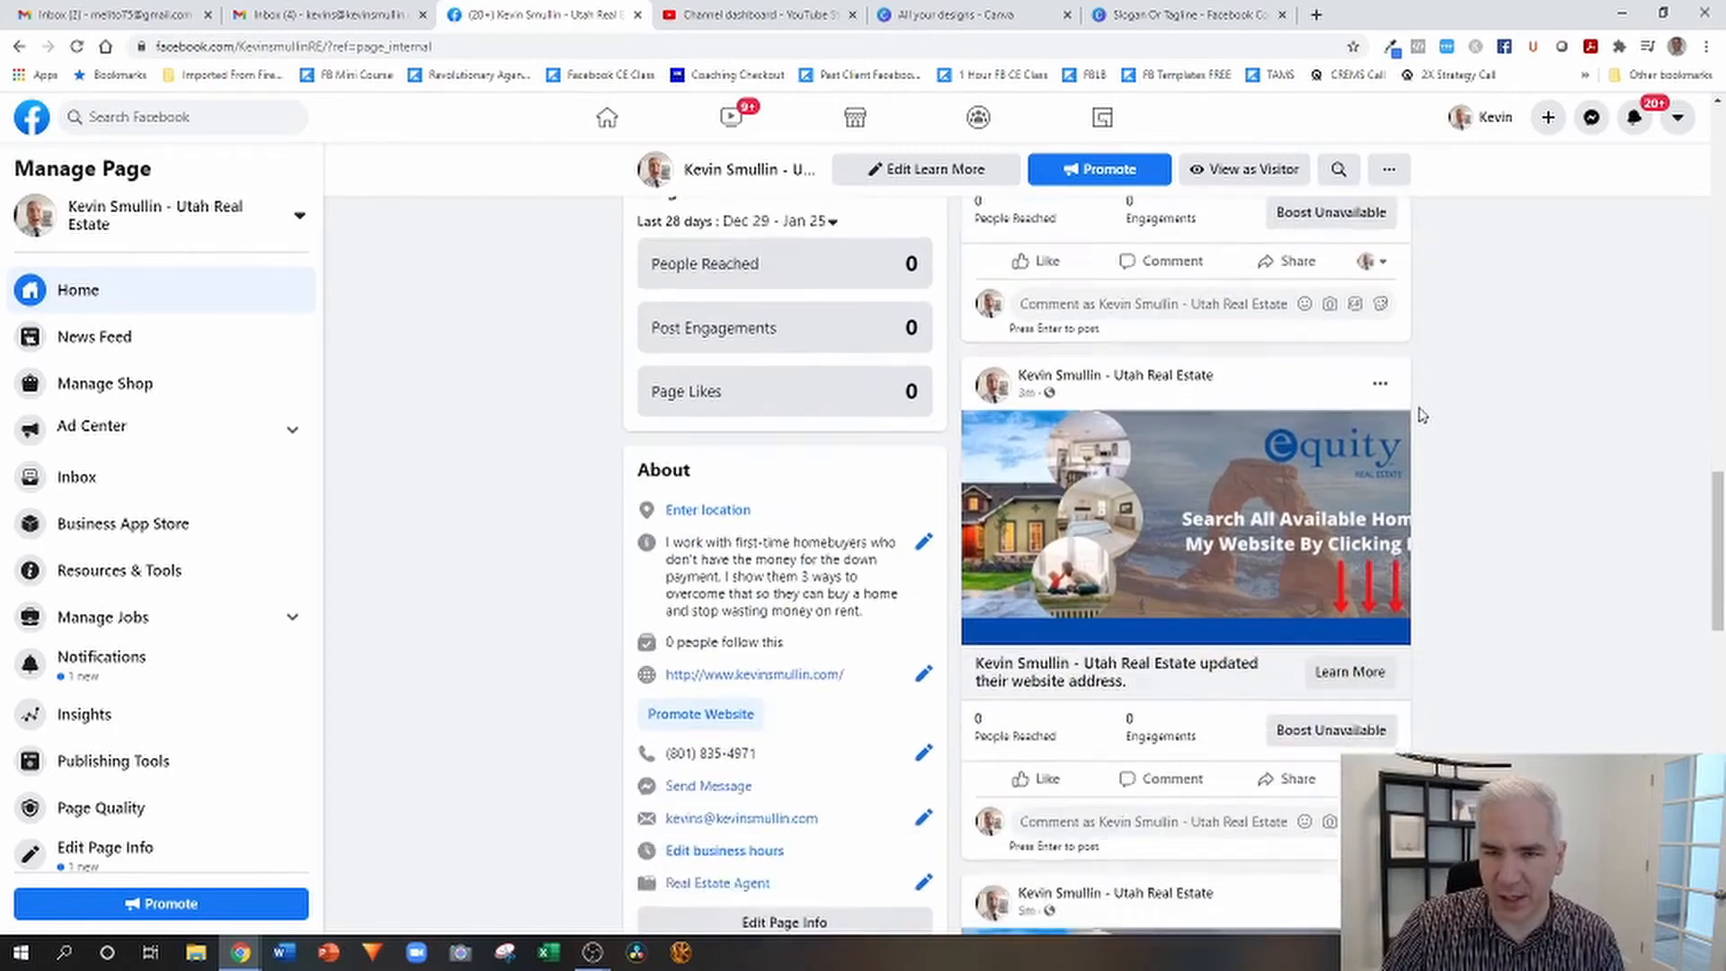
{"action": "scroll", "coordinate": [1421, 415], "scroll_direction": "down", "scroll_amount": 4}
{"action": "scroll", "coordinate": [1421, 415], "scroll_direction": "up", "scroll_amount": 8}
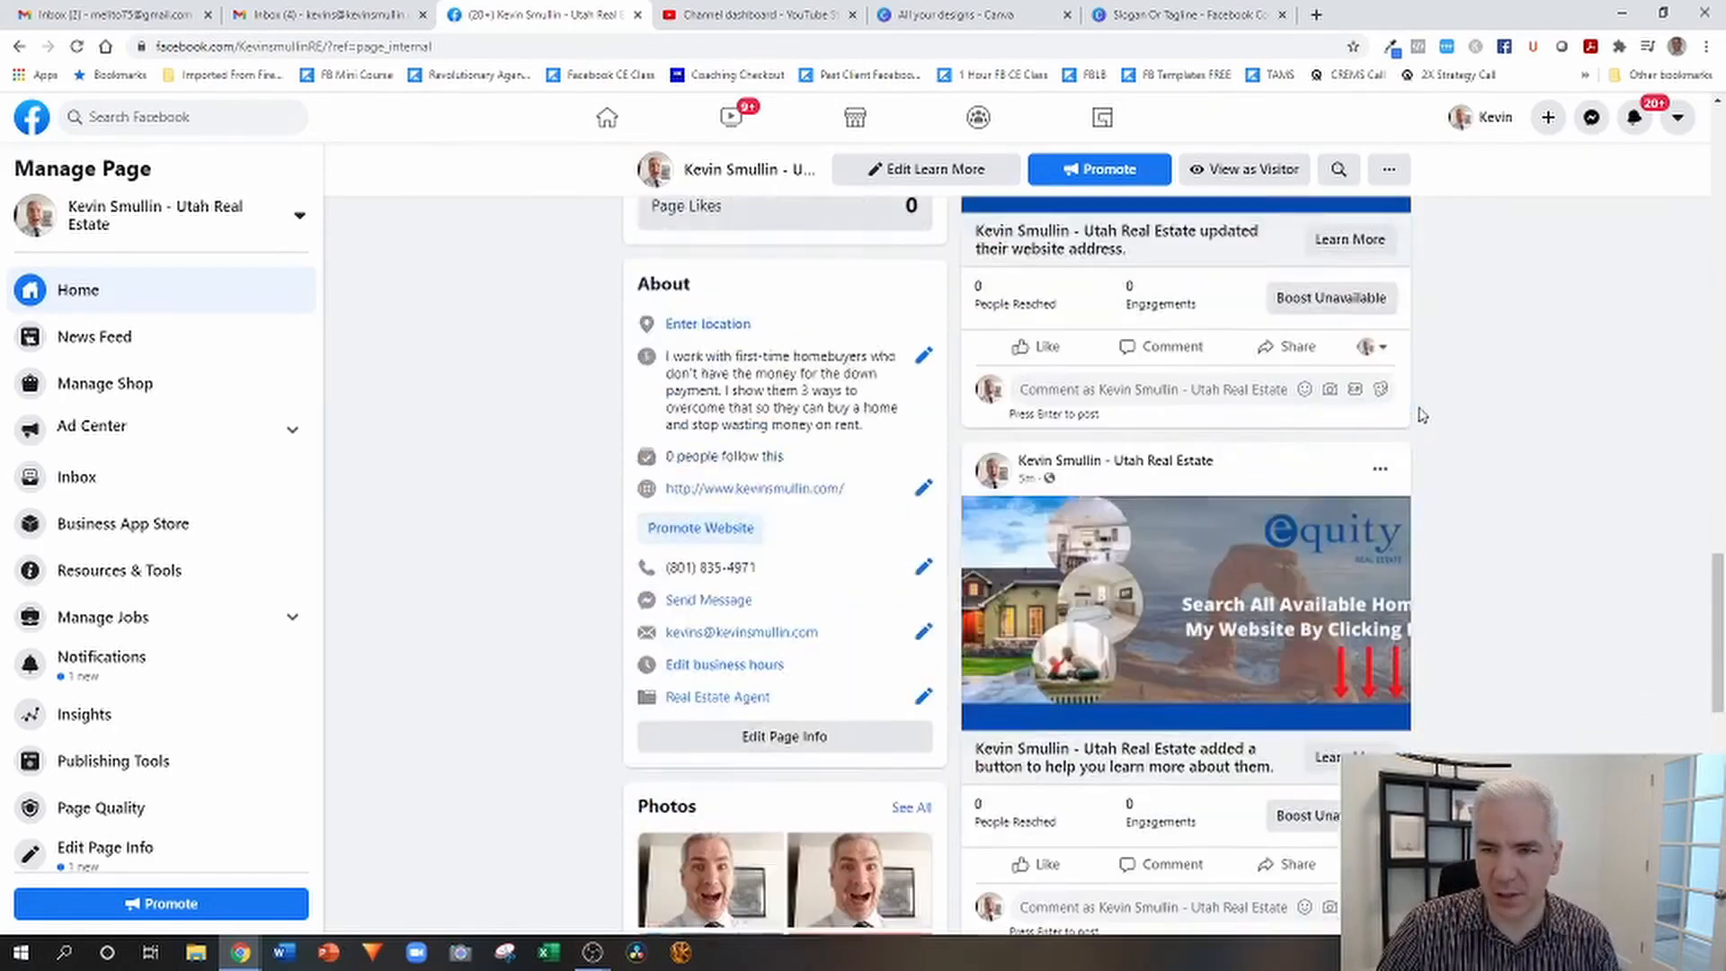
{"action": "scroll", "coordinate": [1421, 414], "scroll_direction": "up", "scroll_amount": 7}
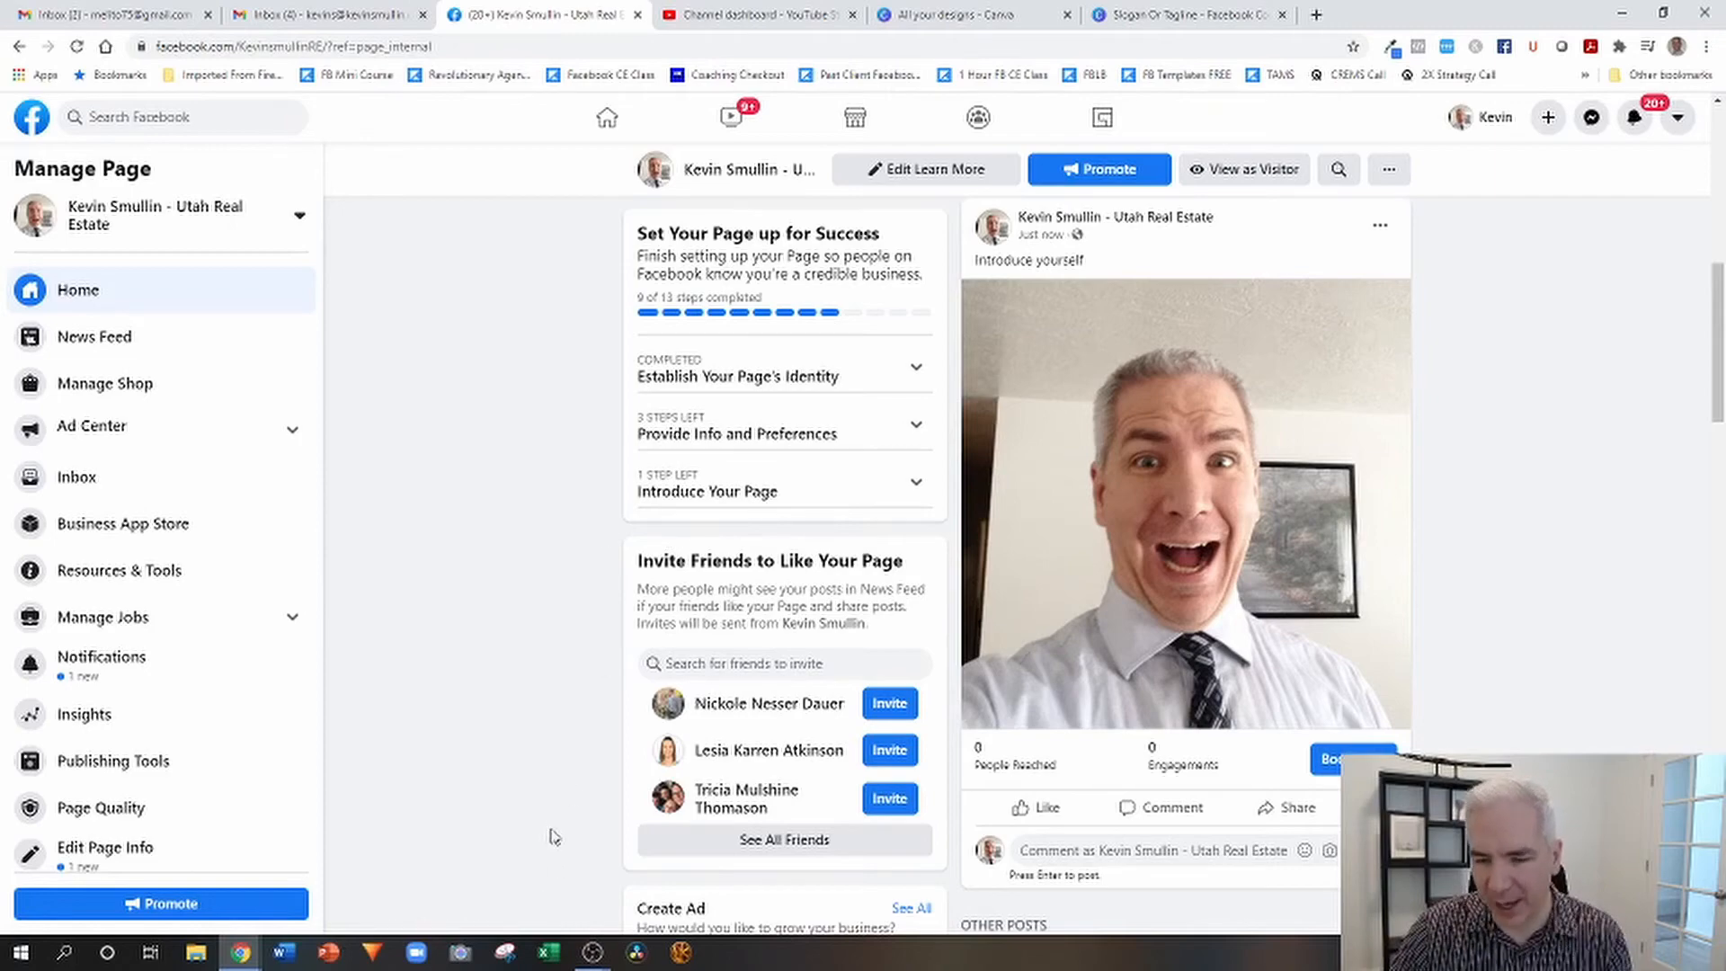
{"action": "scroll", "coordinate": [553, 847], "scroll_direction": "up", "scroll_amount": 6}
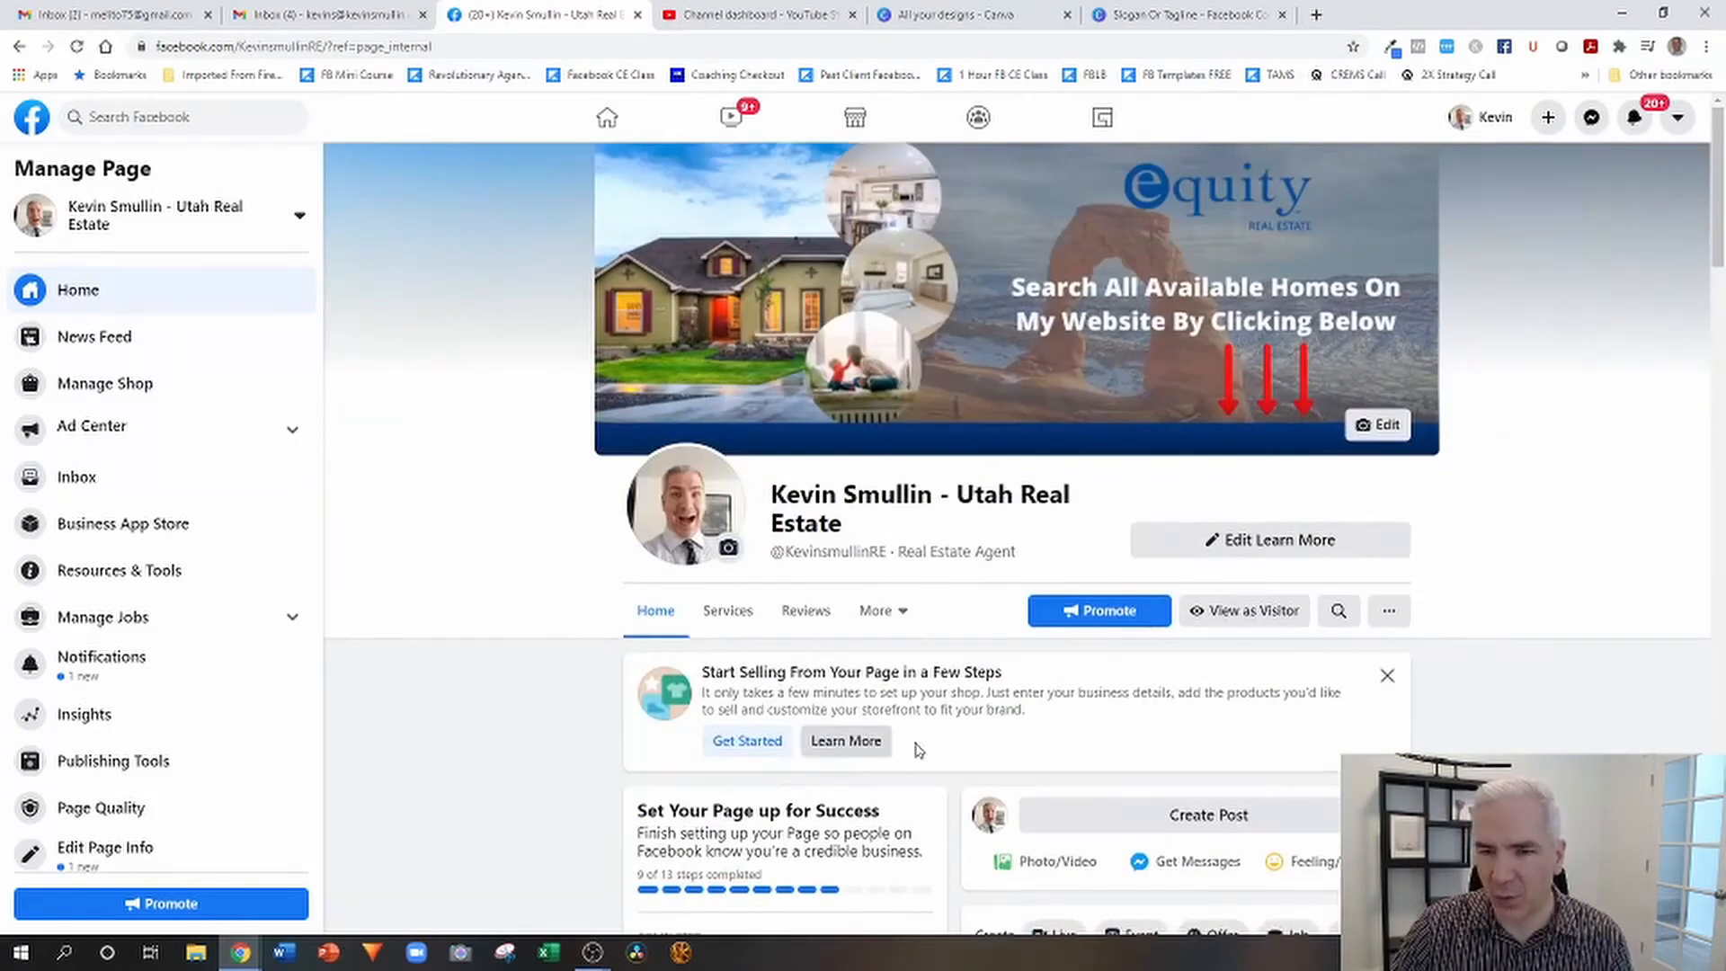
{"action": "scroll", "coordinate": [899, 753], "scroll_direction": "down", "scroll_amount": 10}
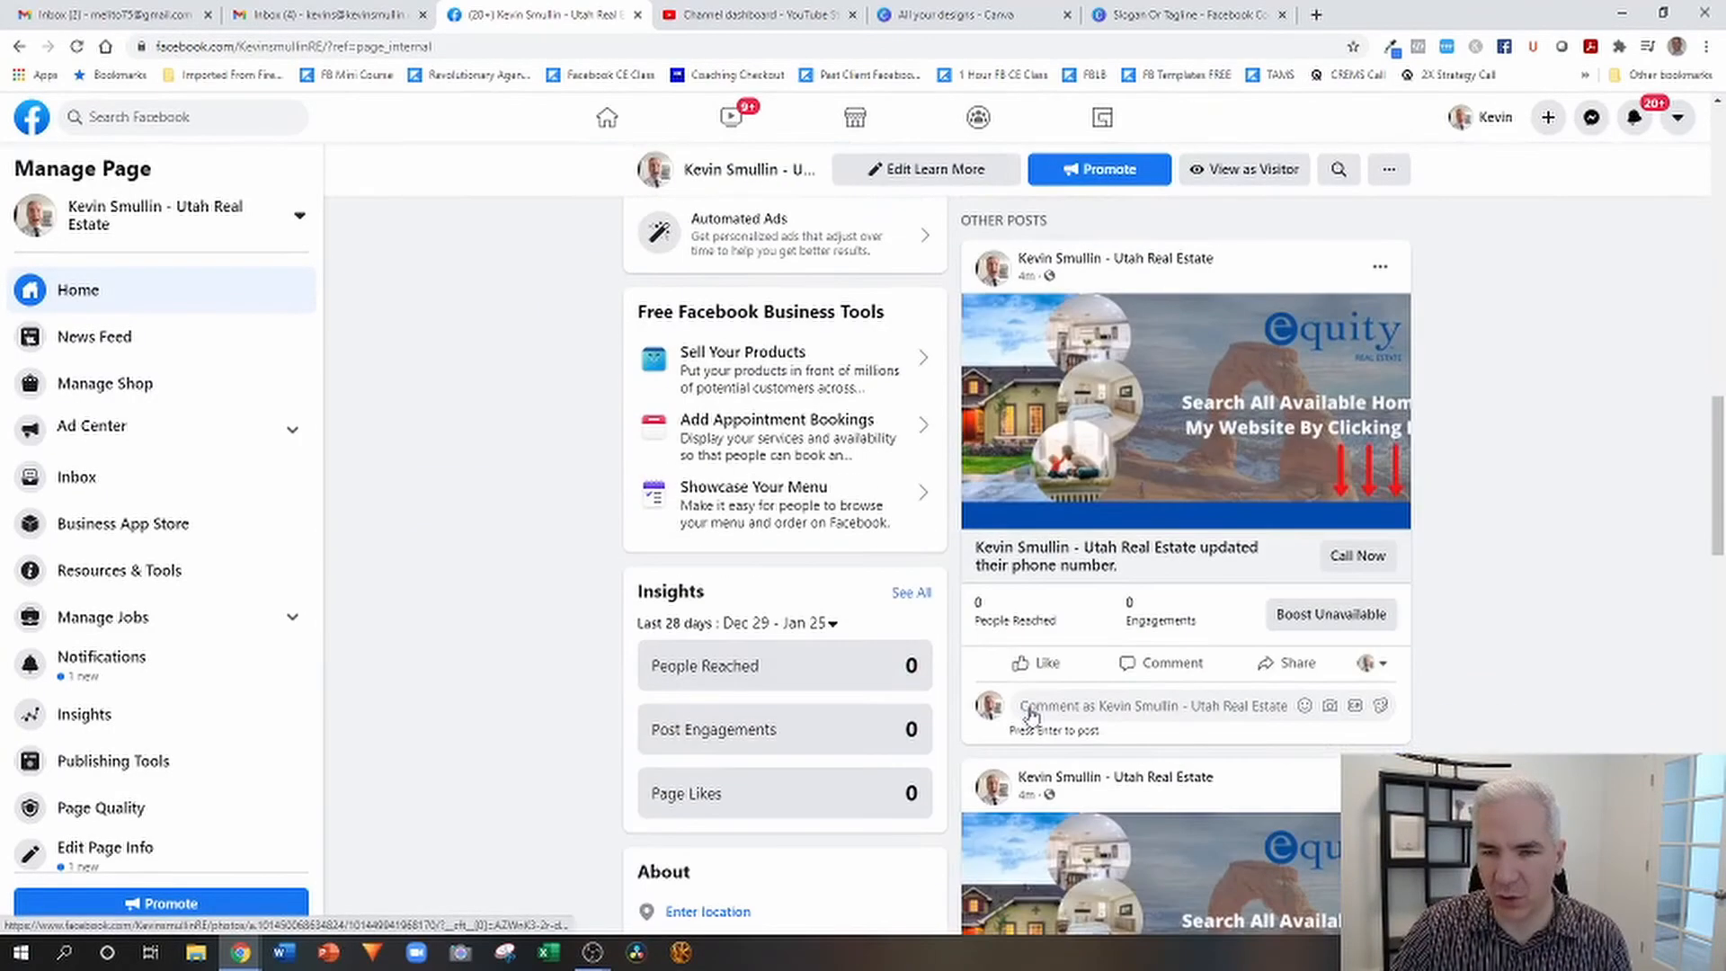
{"action": "scroll", "coordinate": [1031, 715], "scroll_direction": "down", "scroll_amount": 10}
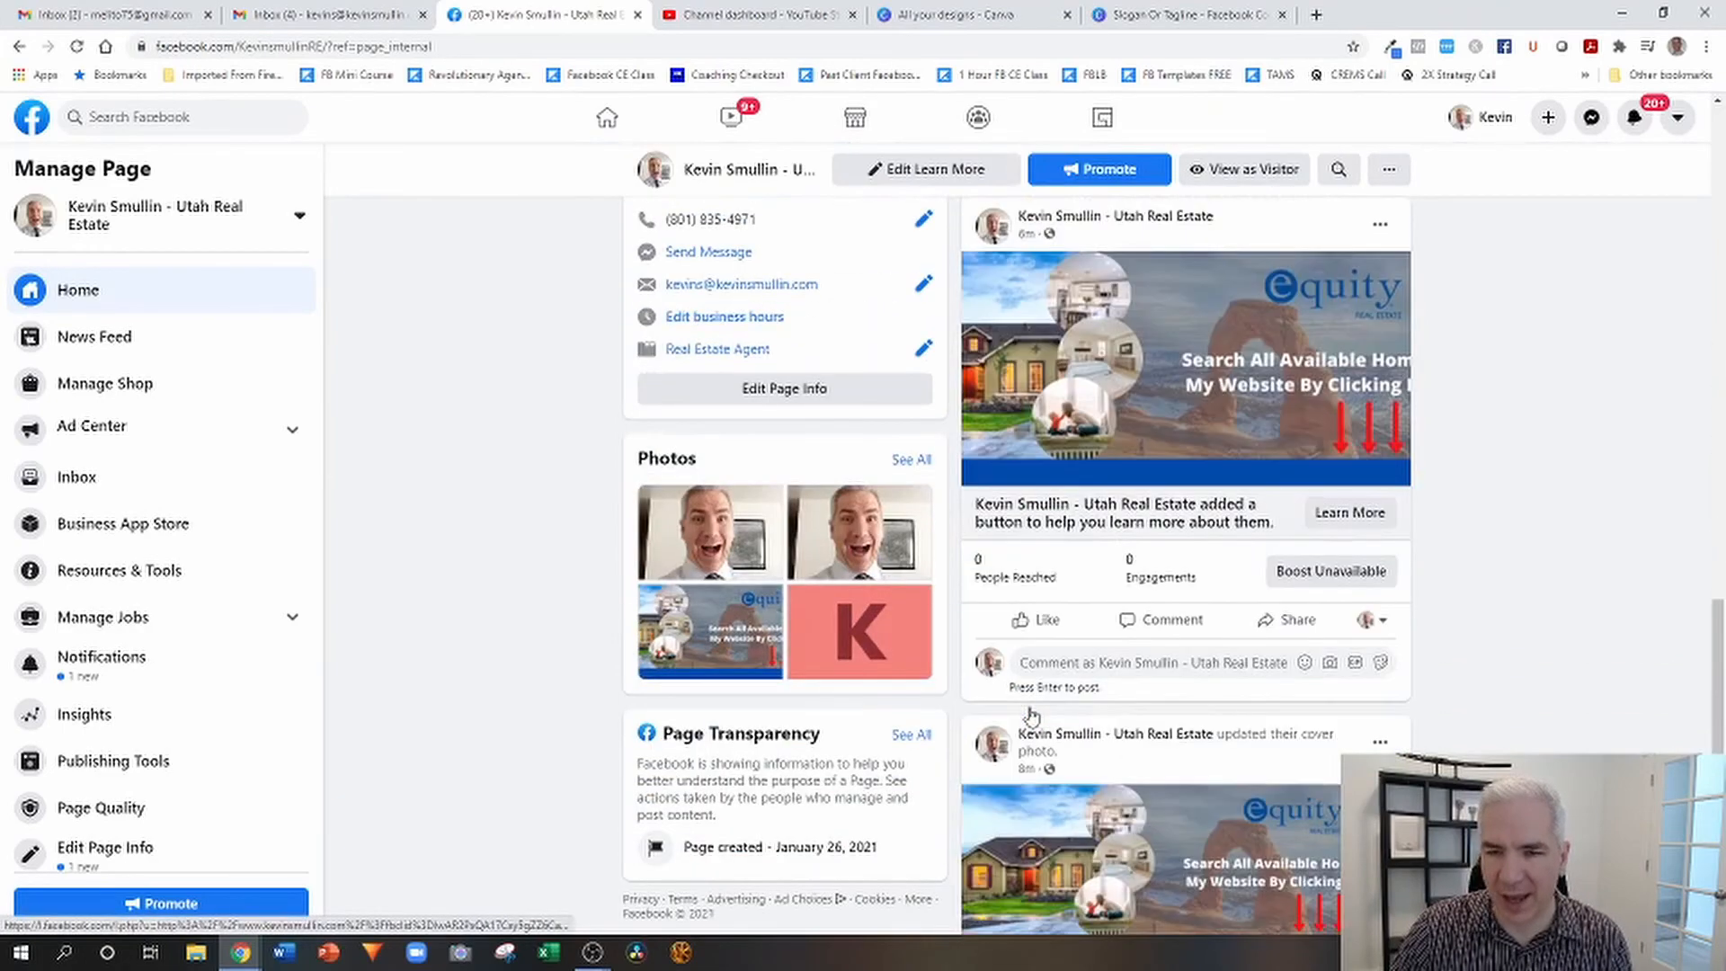
{"action": "scroll", "coordinate": [1032, 715], "scroll_direction": "up", "scroll_amount": 10}
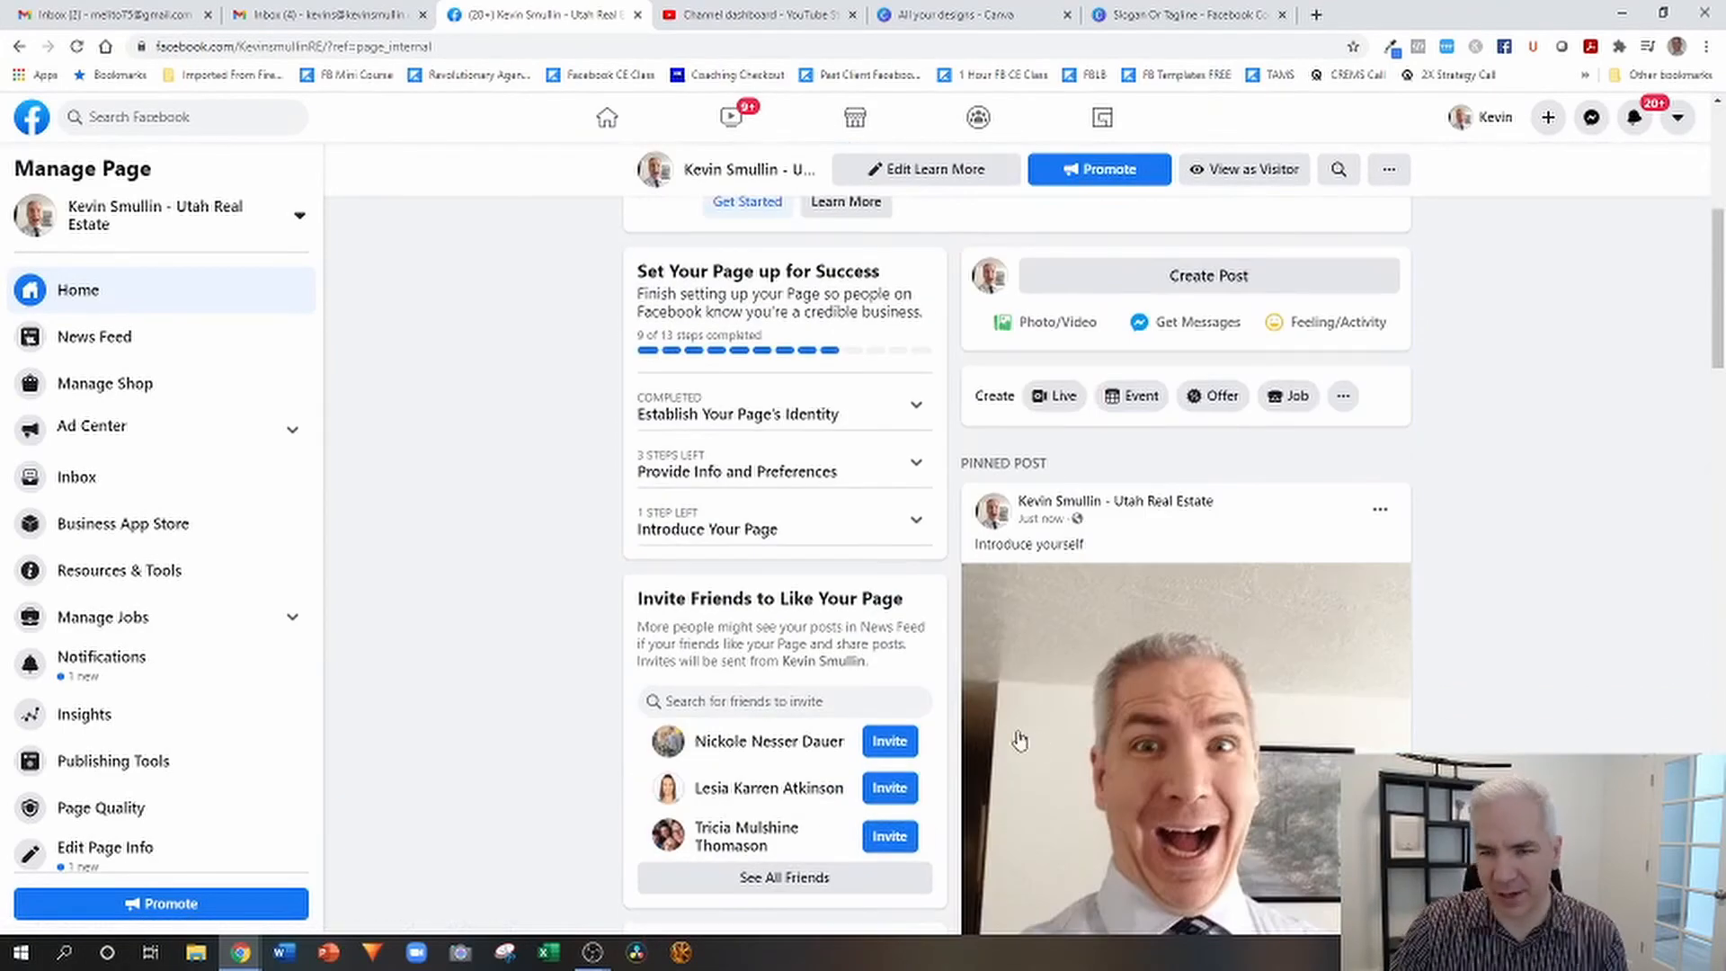
Open the full list of friends to invite, try selecting individual friends and all friends, clear the selection and close it without sending invites.
{"action": "scroll", "coordinate": [903, 683], "scroll_direction": "down", "scroll_amount": 1}
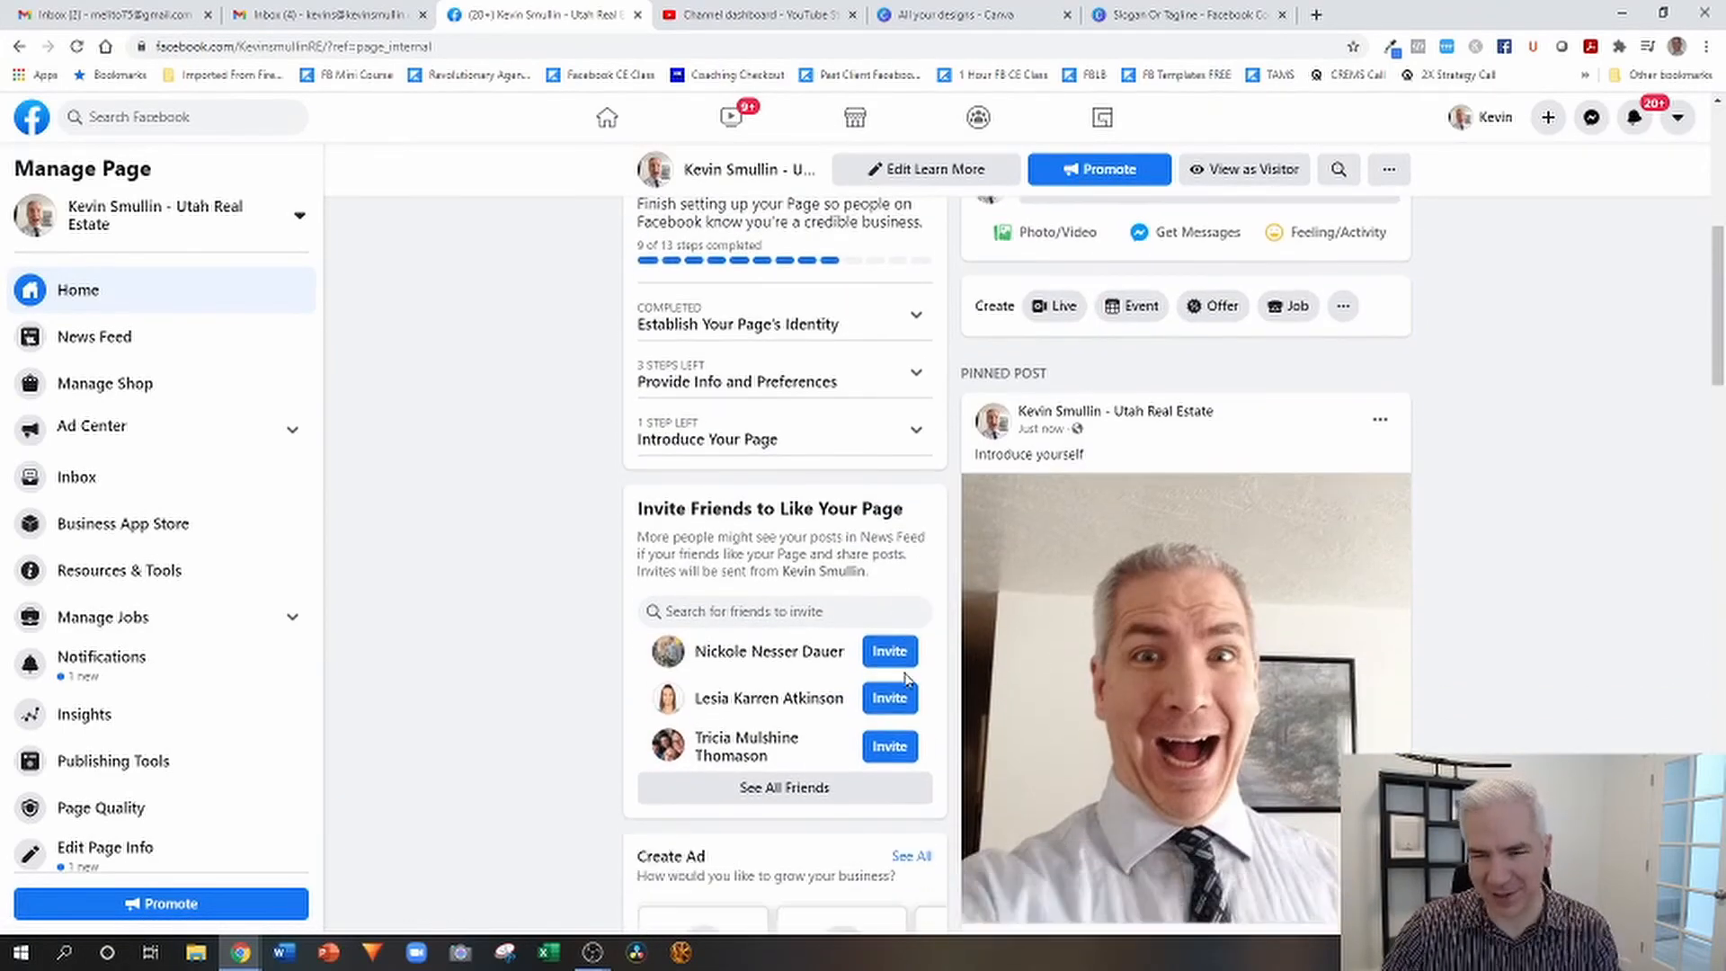
{"action": "left_click", "coordinate": [766, 786]}
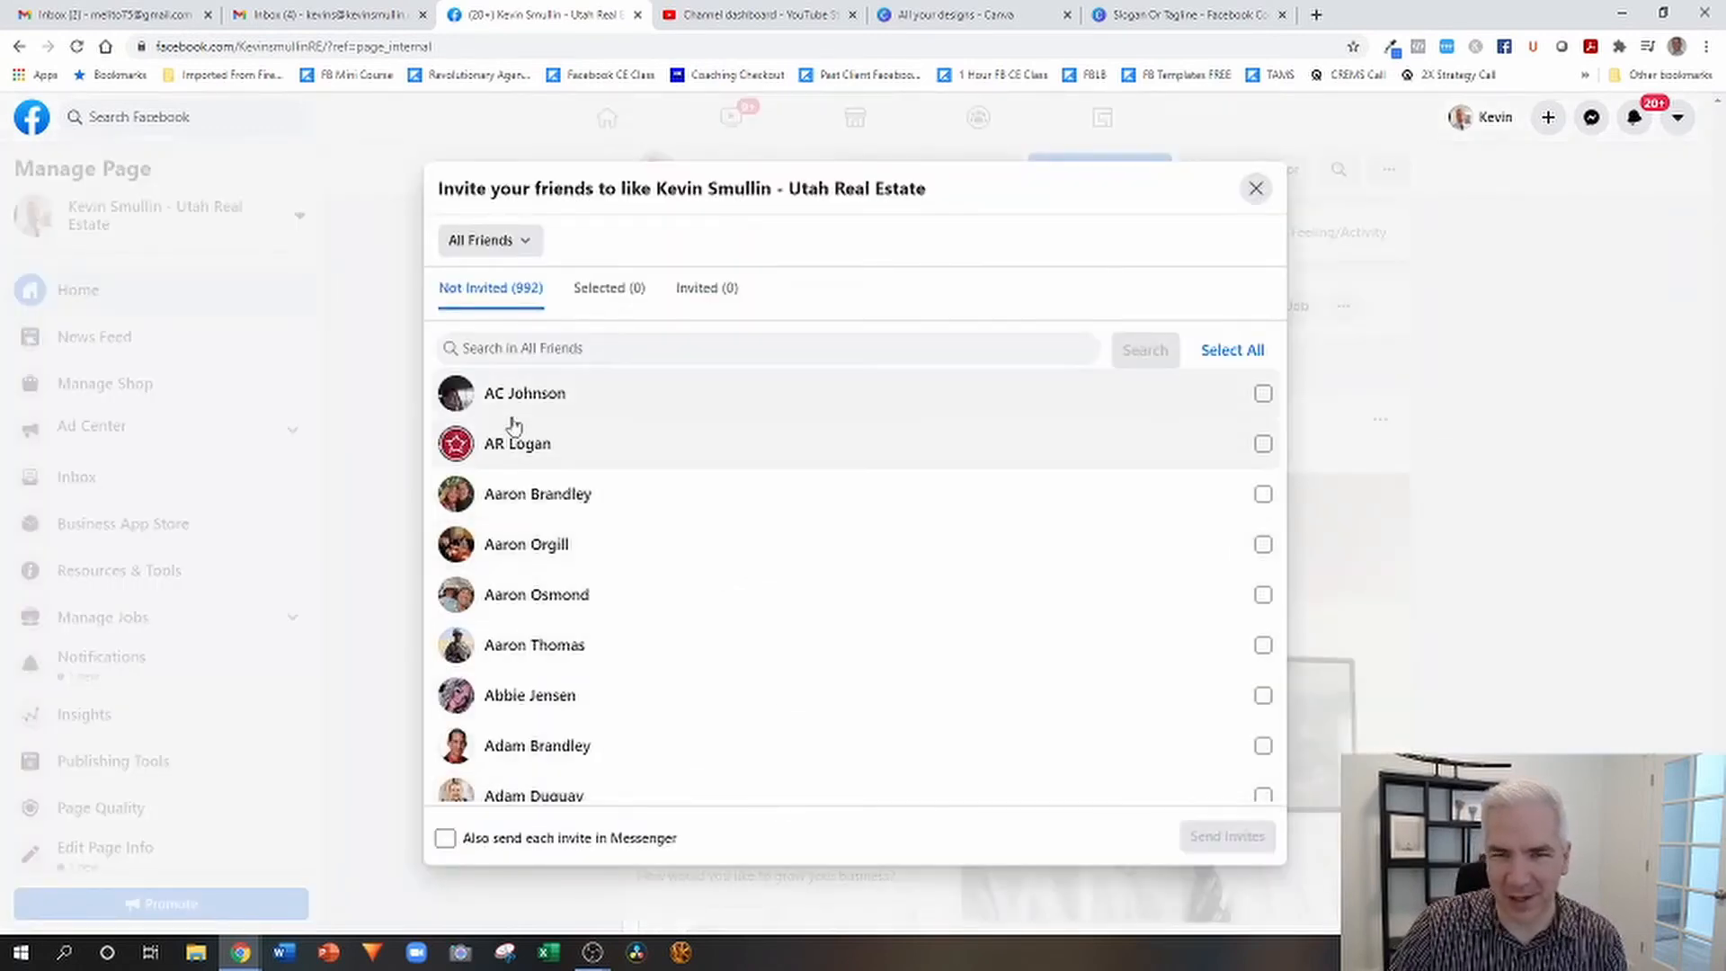
{"action": "left_click", "coordinate": [1263, 393]}
{"action": "left_click", "coordinate": [1263, 444]}
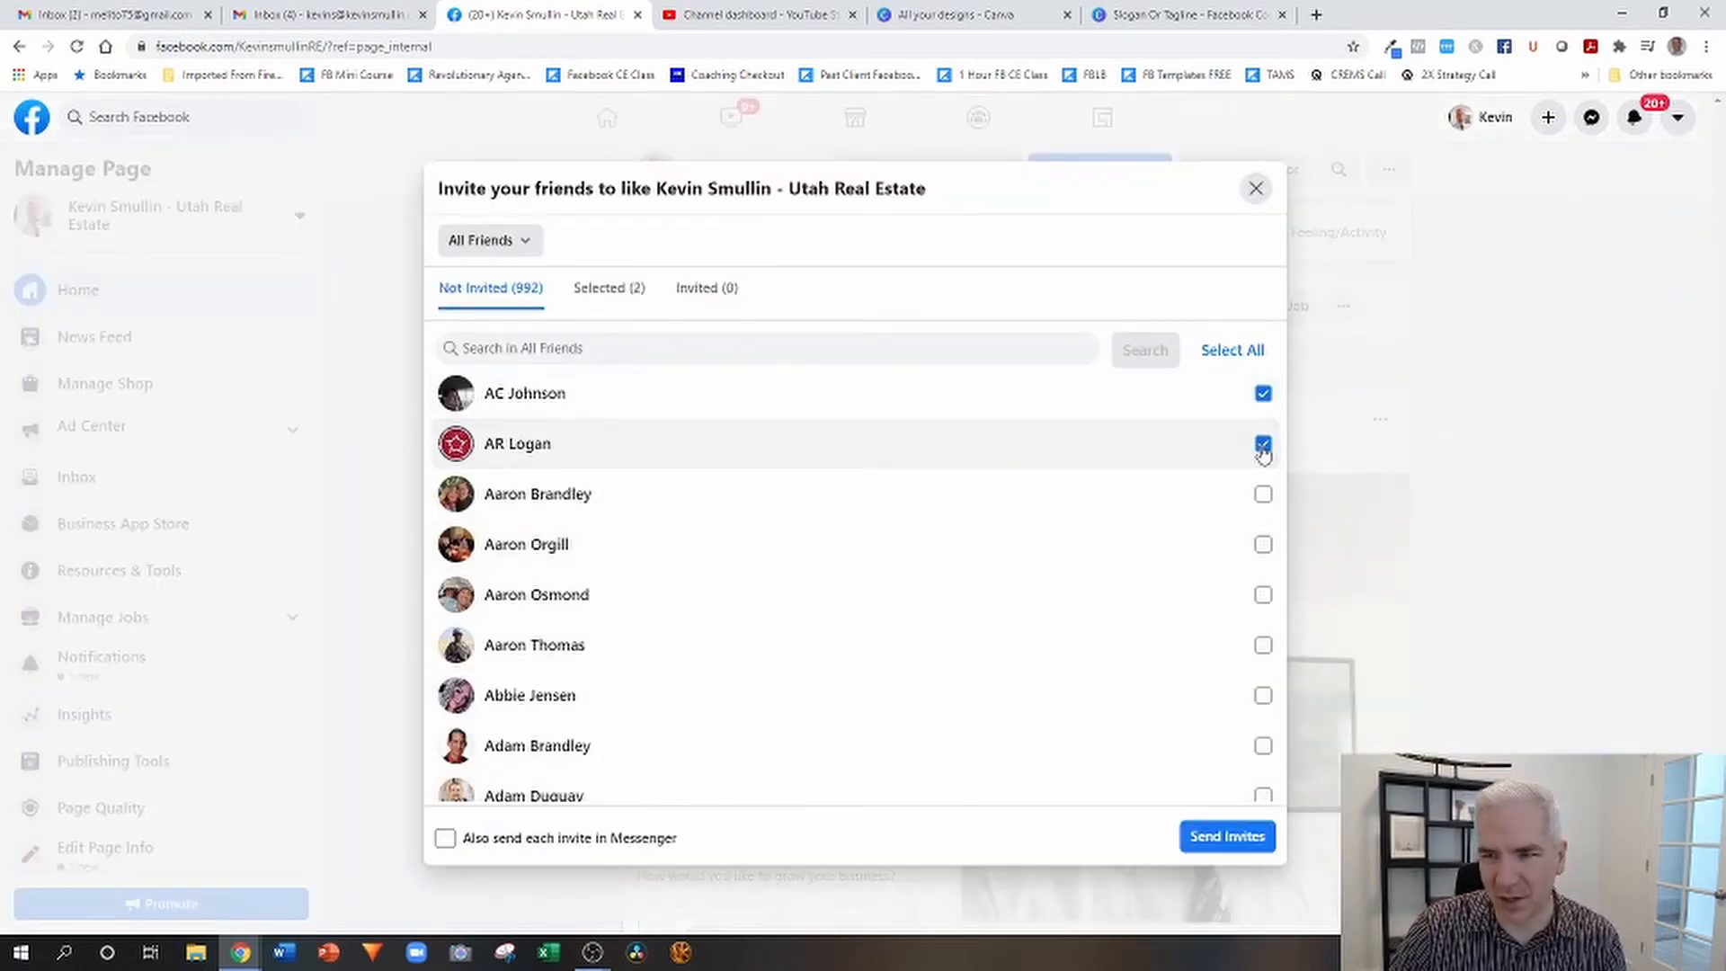
{"action": "left_click", "coordinate": [1227, 359]}
{"action": "left_click", "coordinate": [1209, 364]}
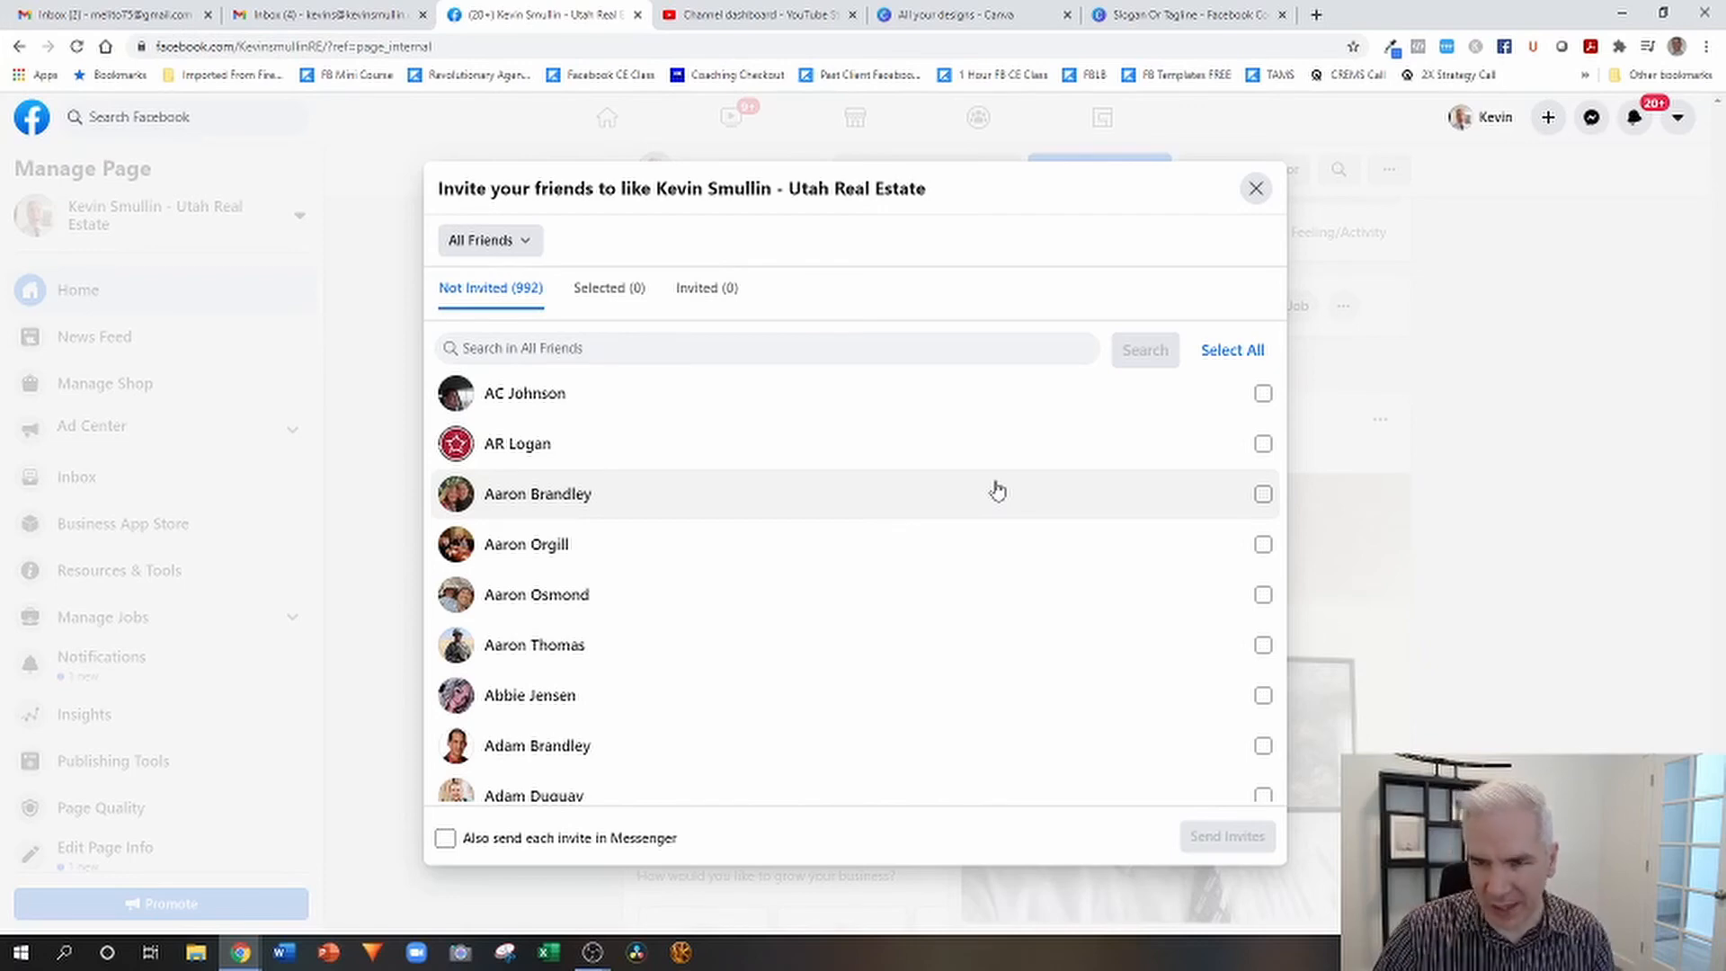
{"action": "left_click", "coordinate": [1254, 187]}
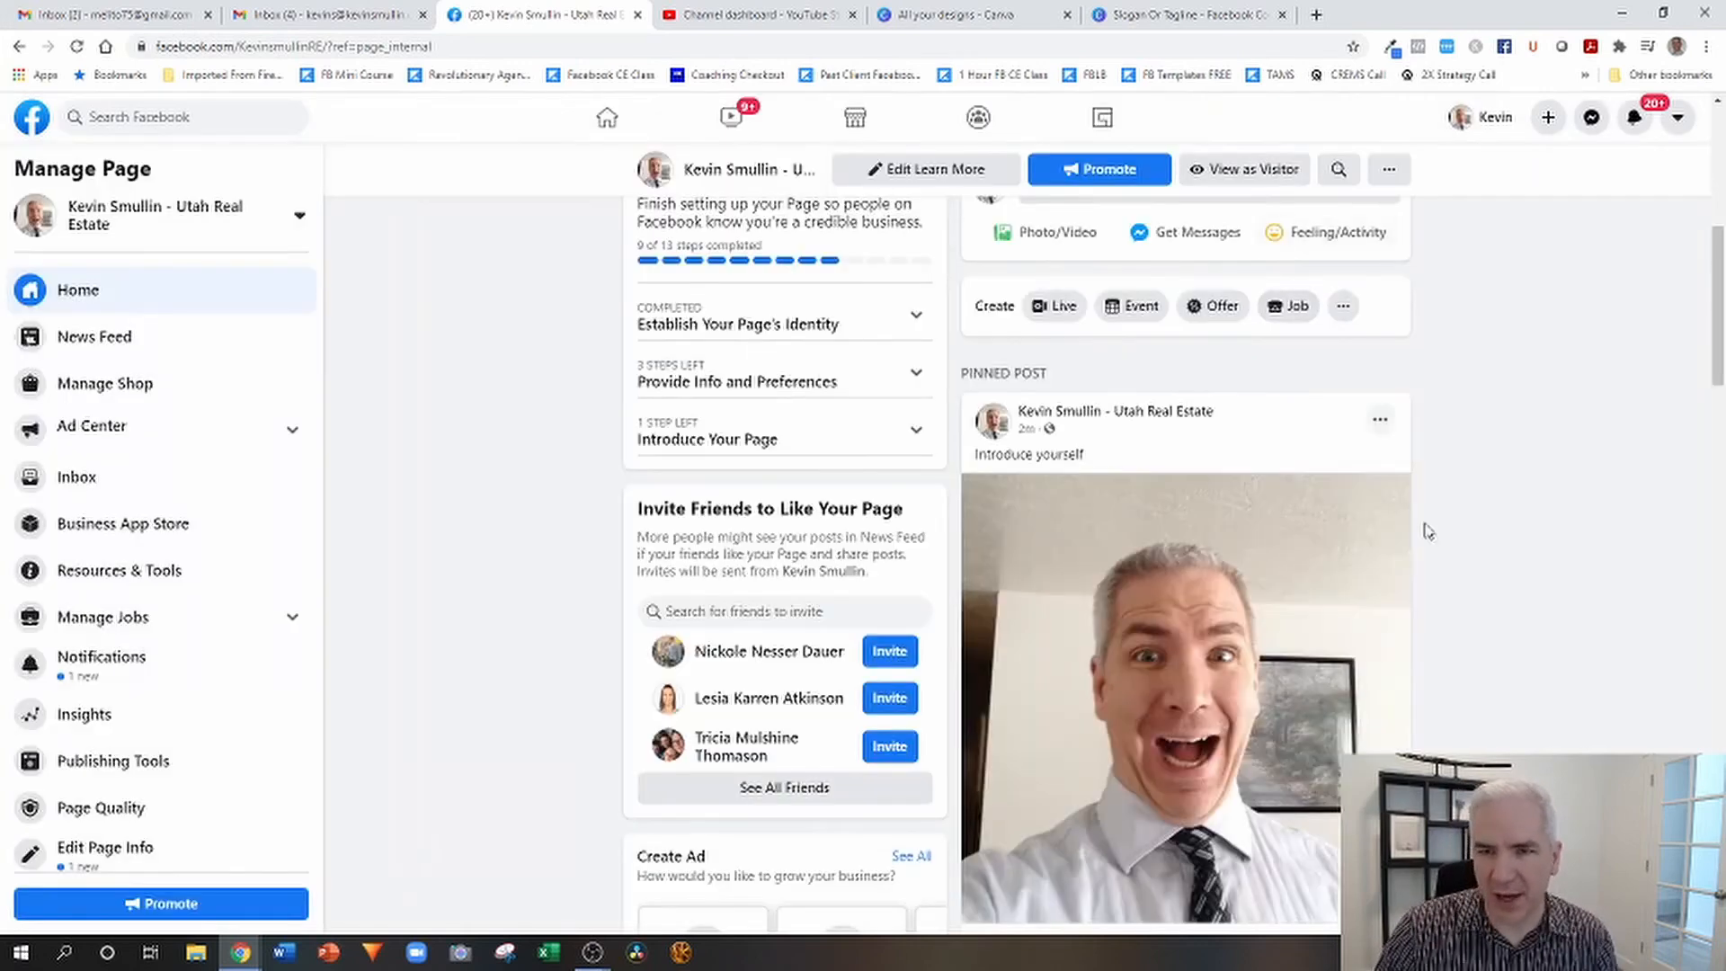
Review the finished page from the cover photo and action button down to the pinned post.
{"action": "scroll", "coordinate": [1412, 517], "scroll_direction": "up", "scroll_amount": 7}
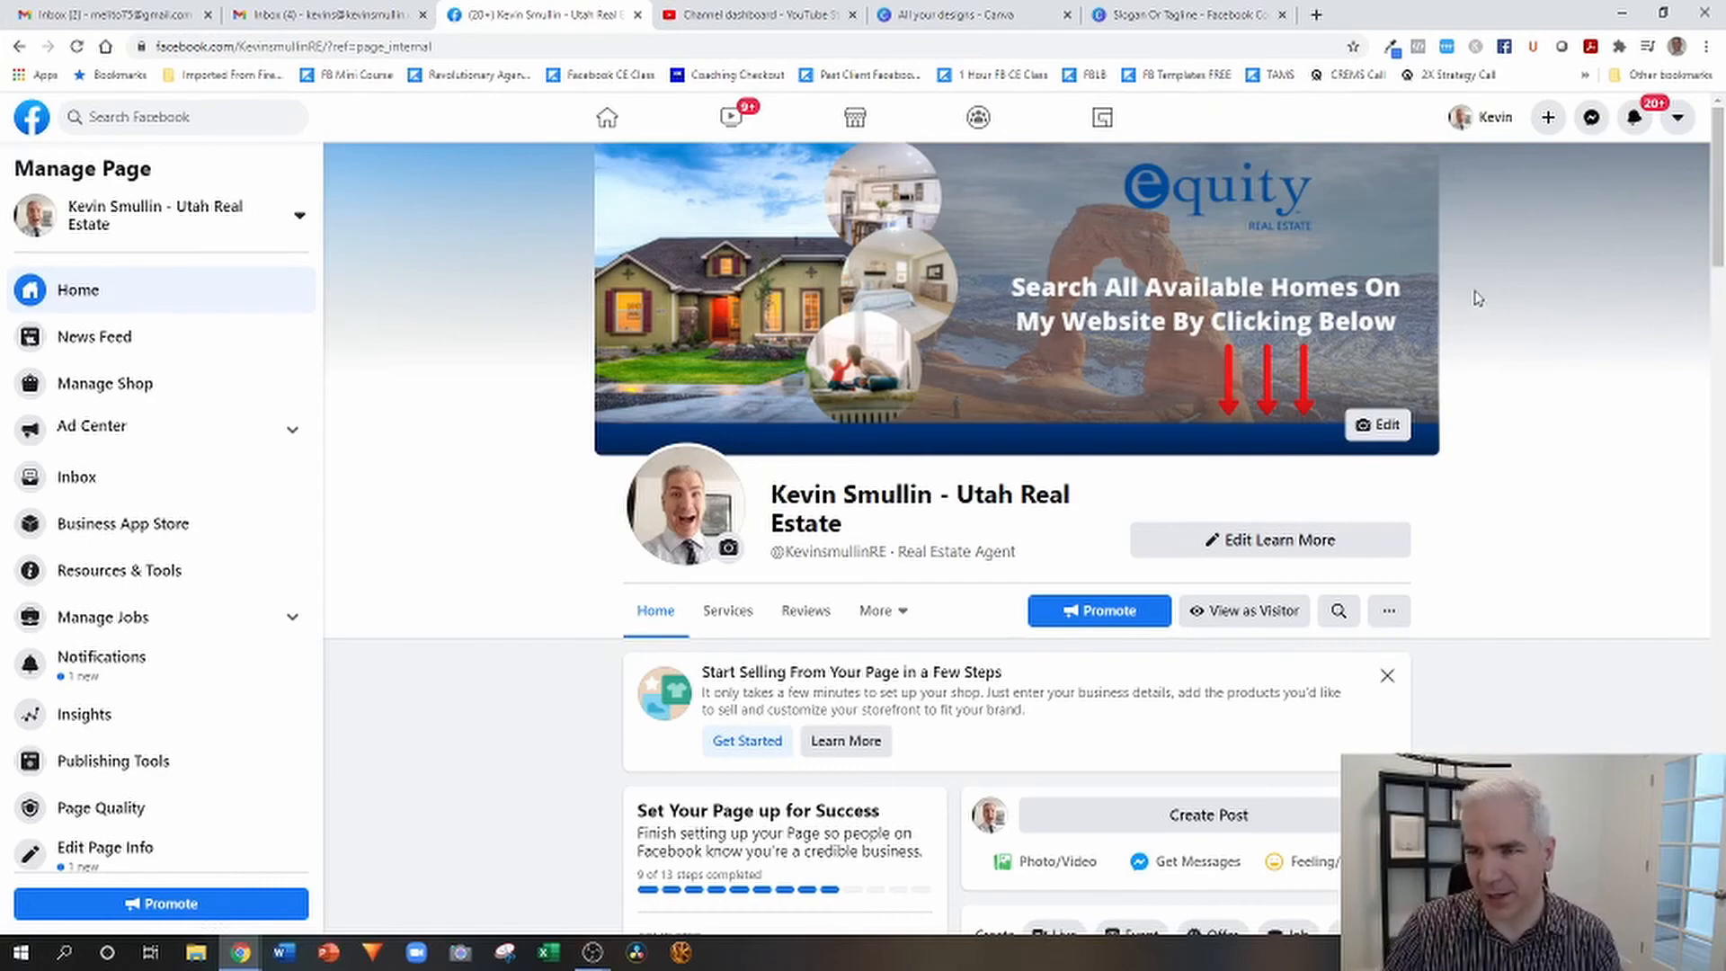
{"action": "scroll", "coordinate": [1497, 291], "scroll_direction": "down", "scroll_amount": 2}
{"action": "scroll", "coordinate": [1497, 290], "scroll_direction": "down", "scroll_amount": 1}
{"action": "scroll", "coordinate": [1466, 308], "scroll_direction": "up", "scroll_amount": 3}
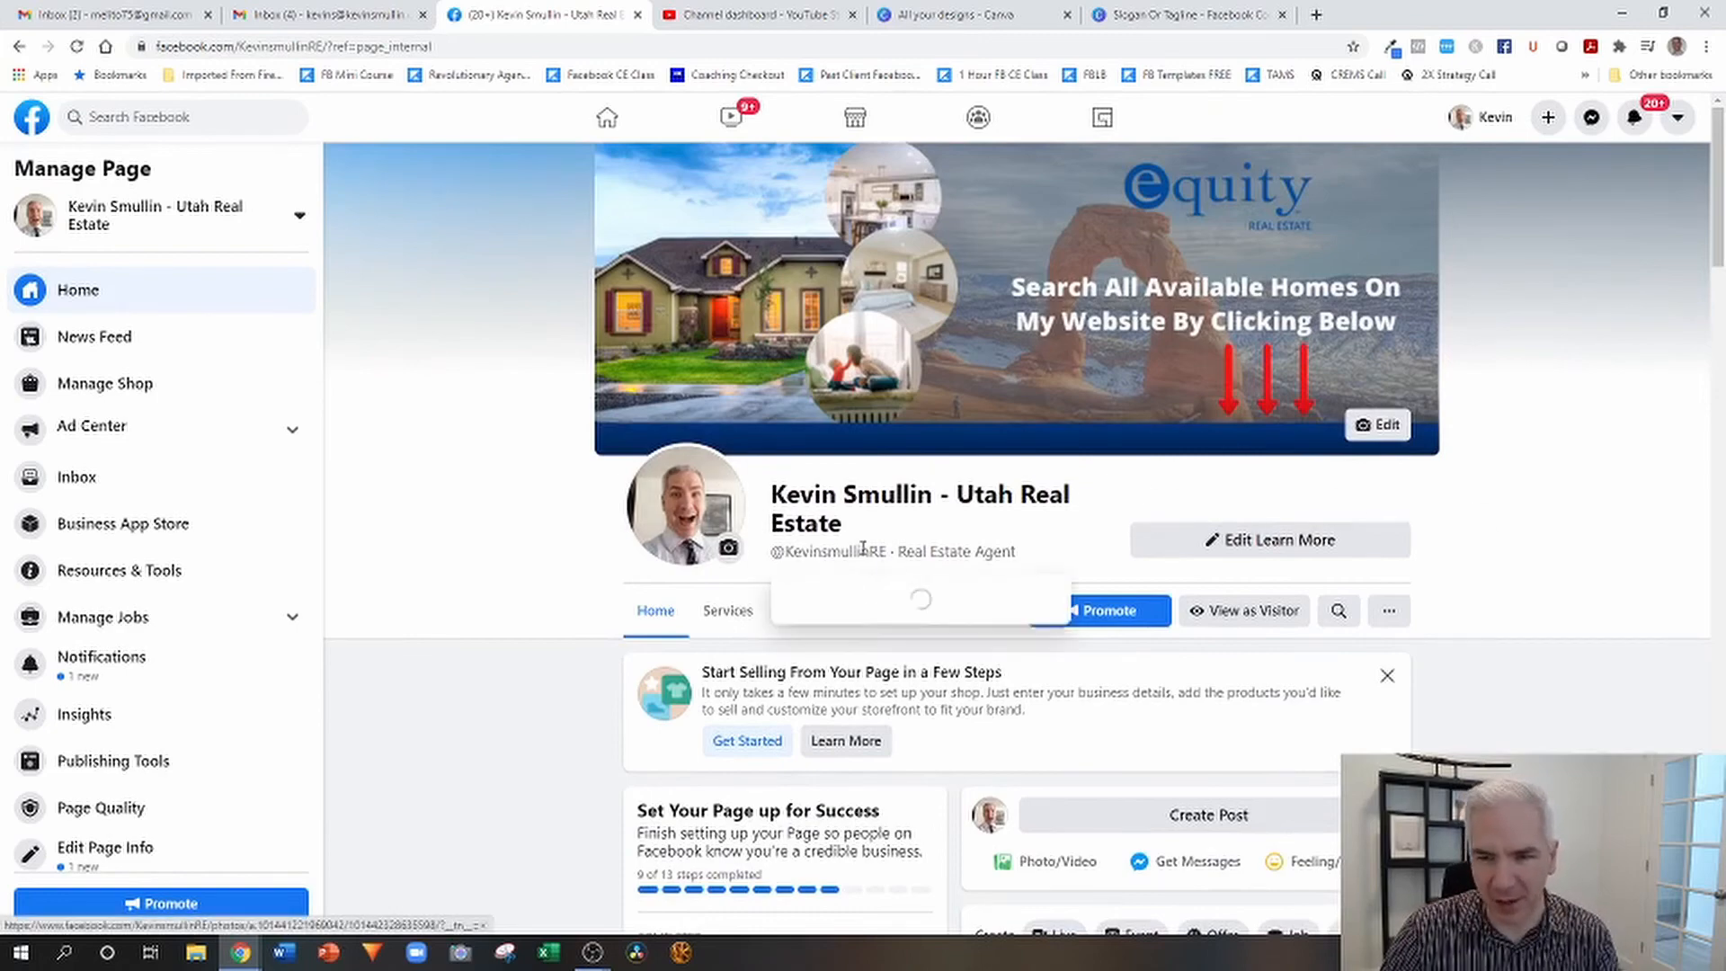
{"action": "scroll", "coordinate": [710, 540], "scroll_direction": "down", "scroll_amount": 4}
{"action": "scroll", "coordinate": [775, 649], "scroll_direction": "down", "scroll_amount": 3}
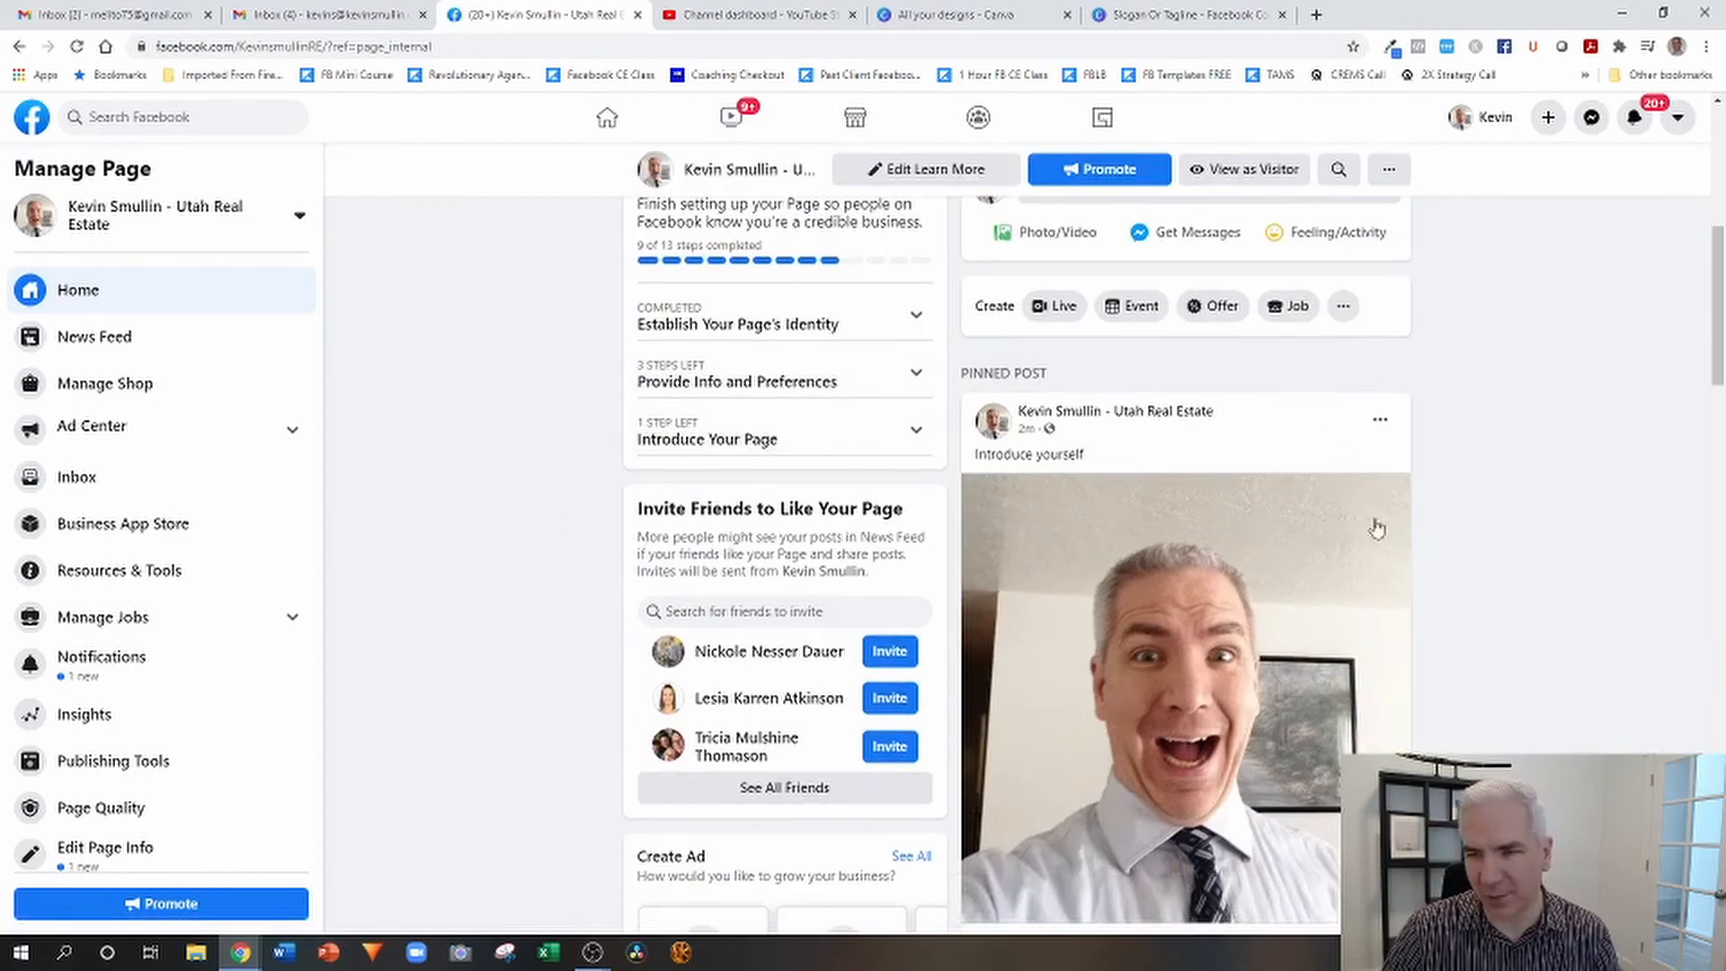
{"action": "scroll", "coordinate": [1456, 490], "scroll_direction": "up", "scroll_amount": 10}
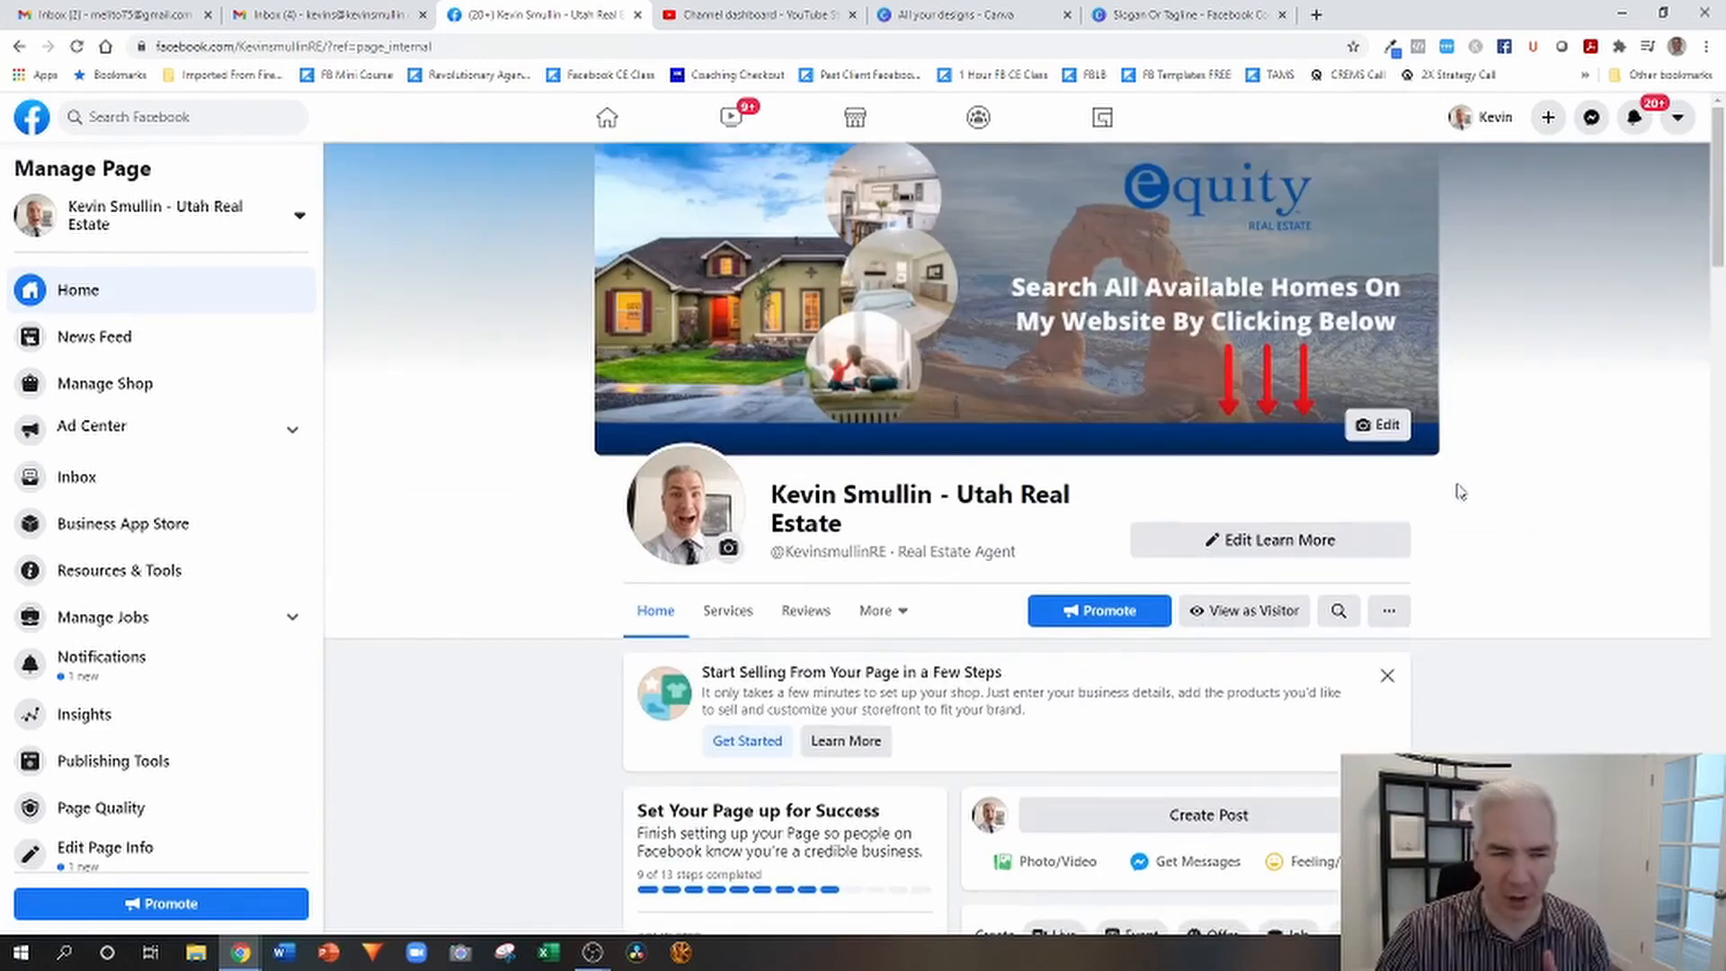